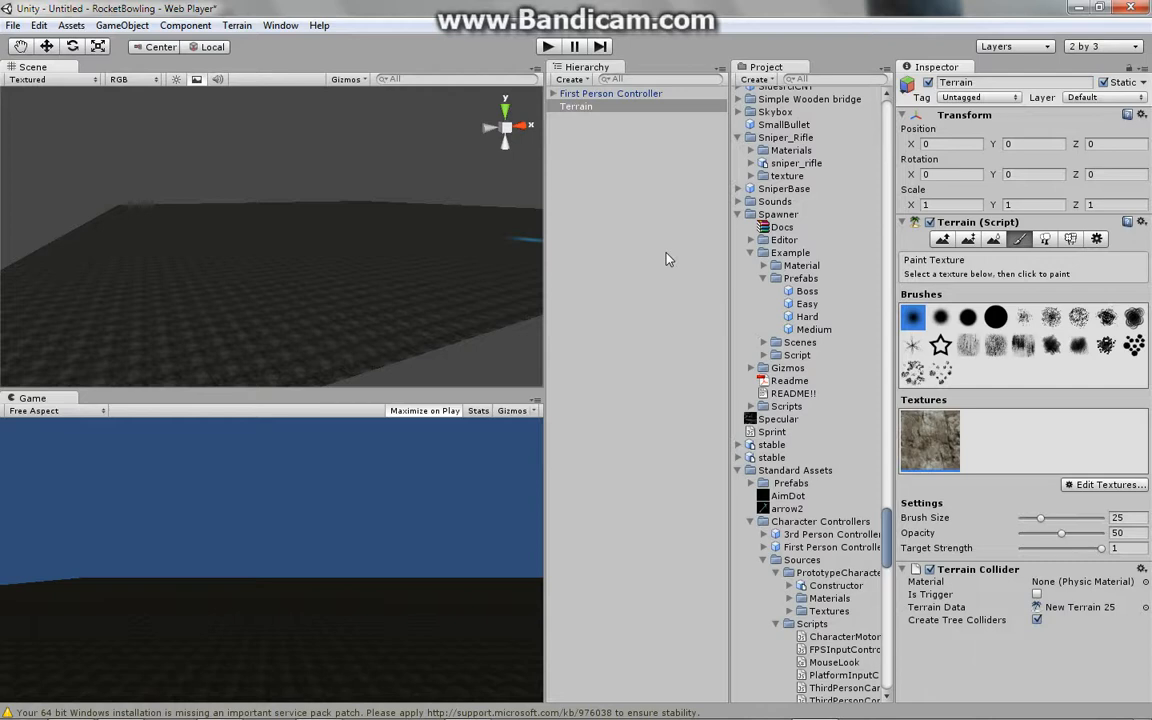
- Open the TurboSquid website in a new browser tab, then minimize the browser
{"action": "mouse_move", "coordinate": [440, 718]}
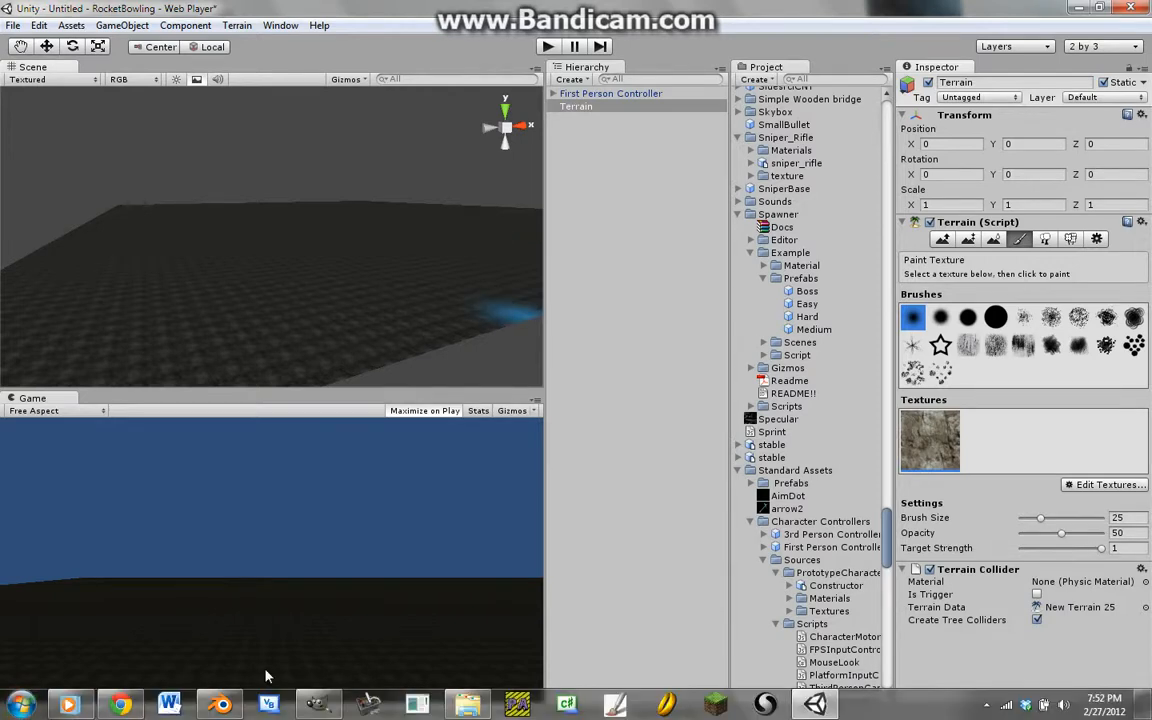
{"action": "left_click", "coordinate": [119, 705]}
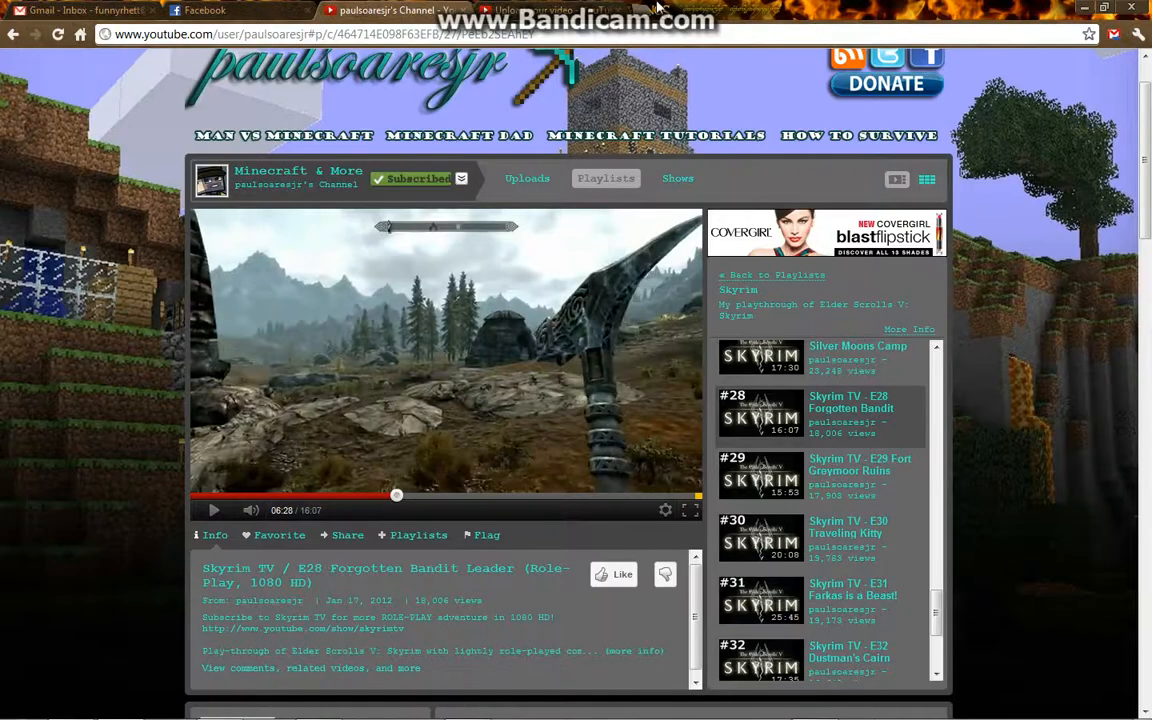
{"action": "left_click", "coordinate": [647, 9]}
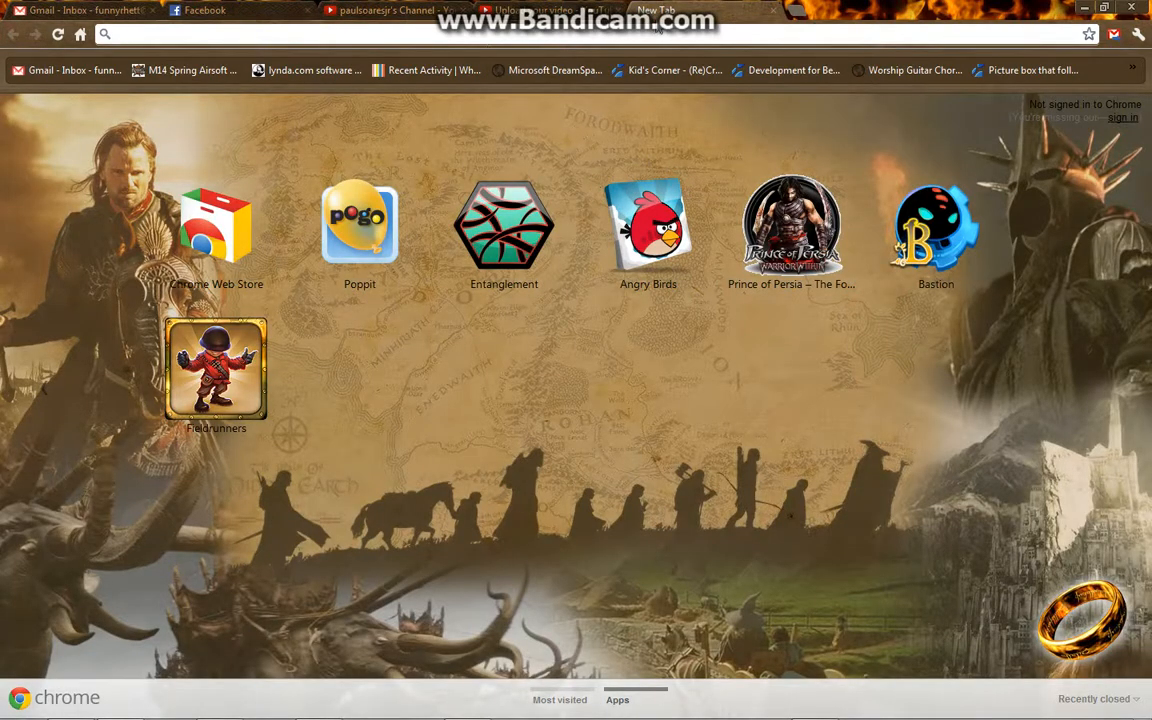
{"action": "type", "text": "tu"}
{"action": "key", "text": "Return"}
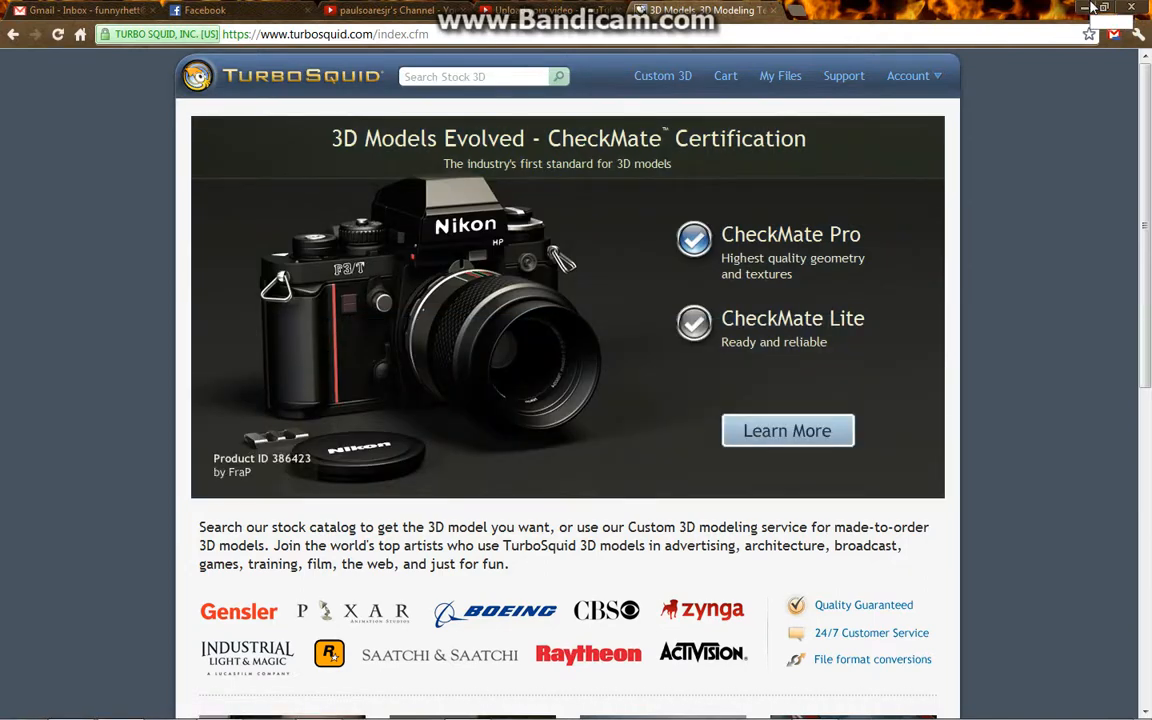
{"action": "left_click", "coordinate": [1090, 8]}
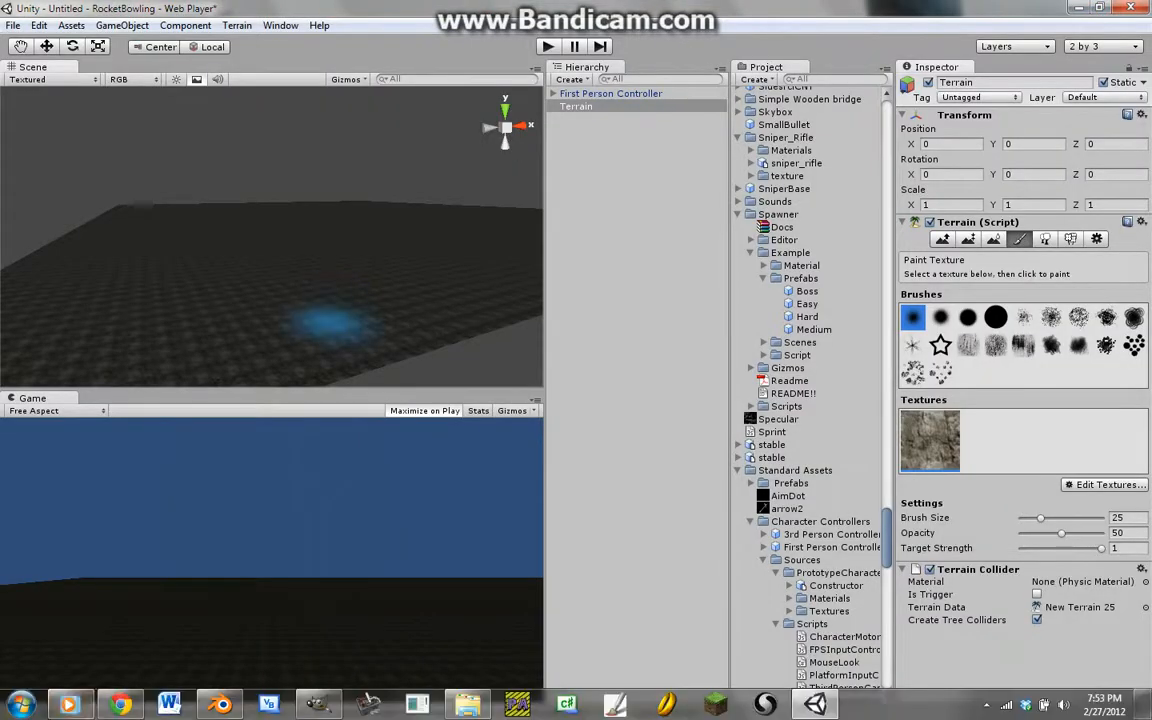
{"action": "left_click", "coordinate": [221, 706]}
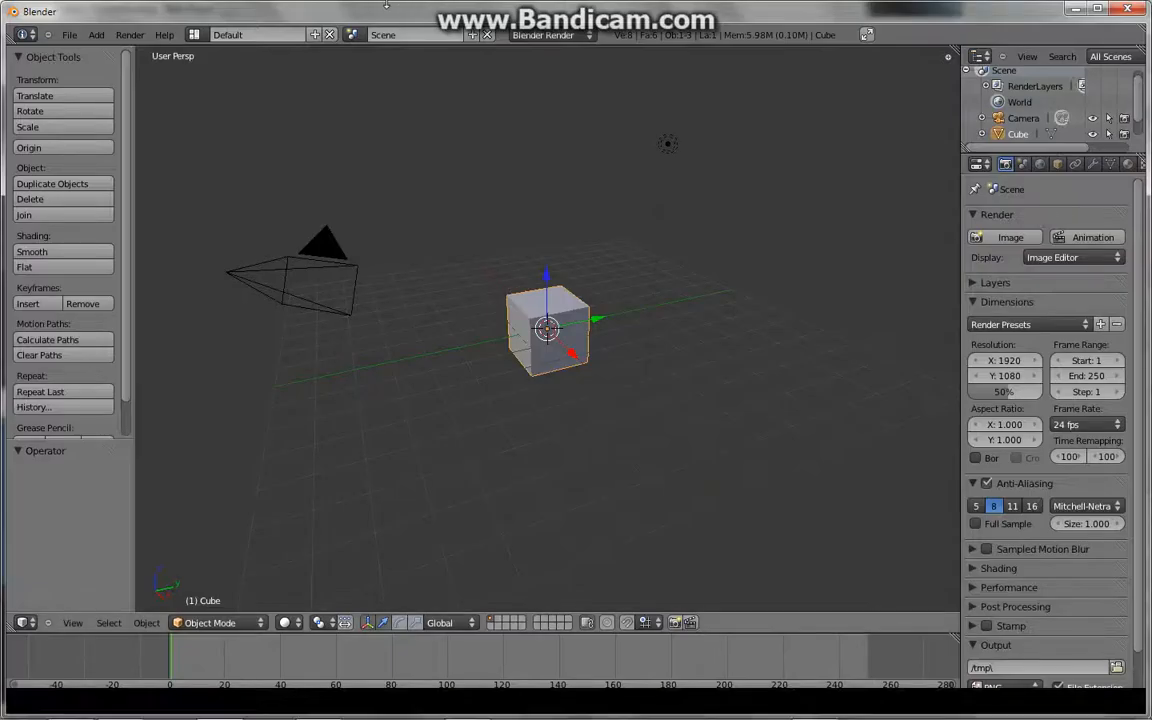
{"action": "left_click", "coordinate": [317, 705]}
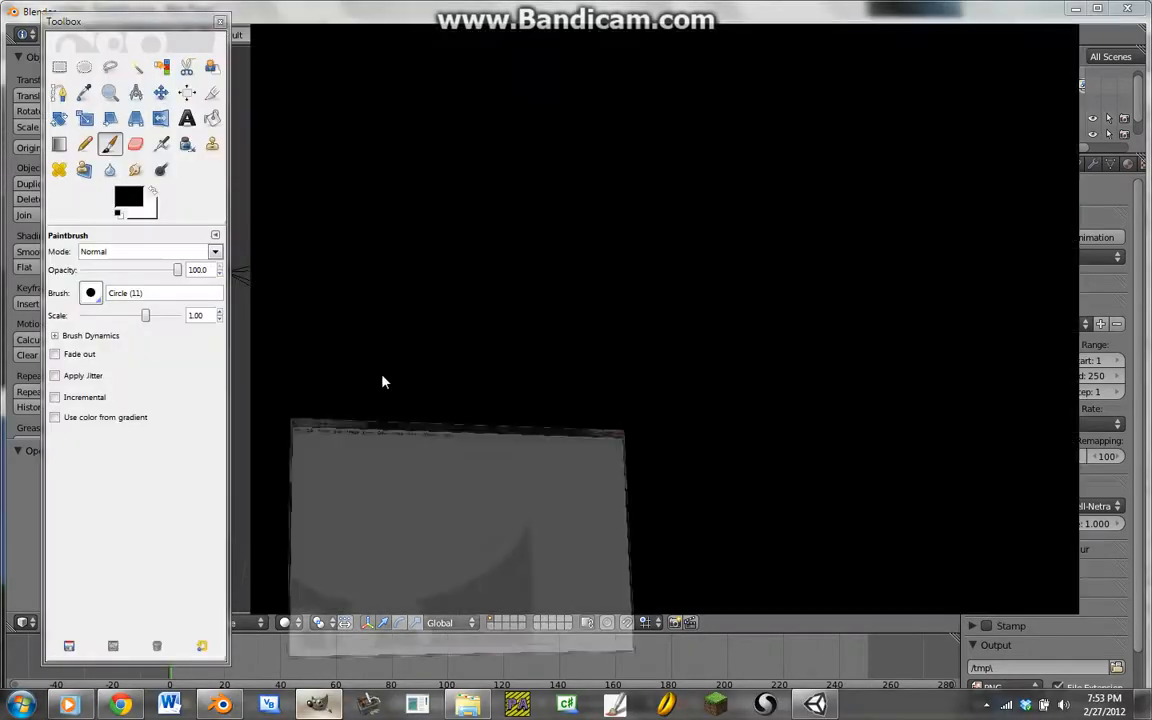
{"action": "left_click", "coordinate": [1000, 11]}
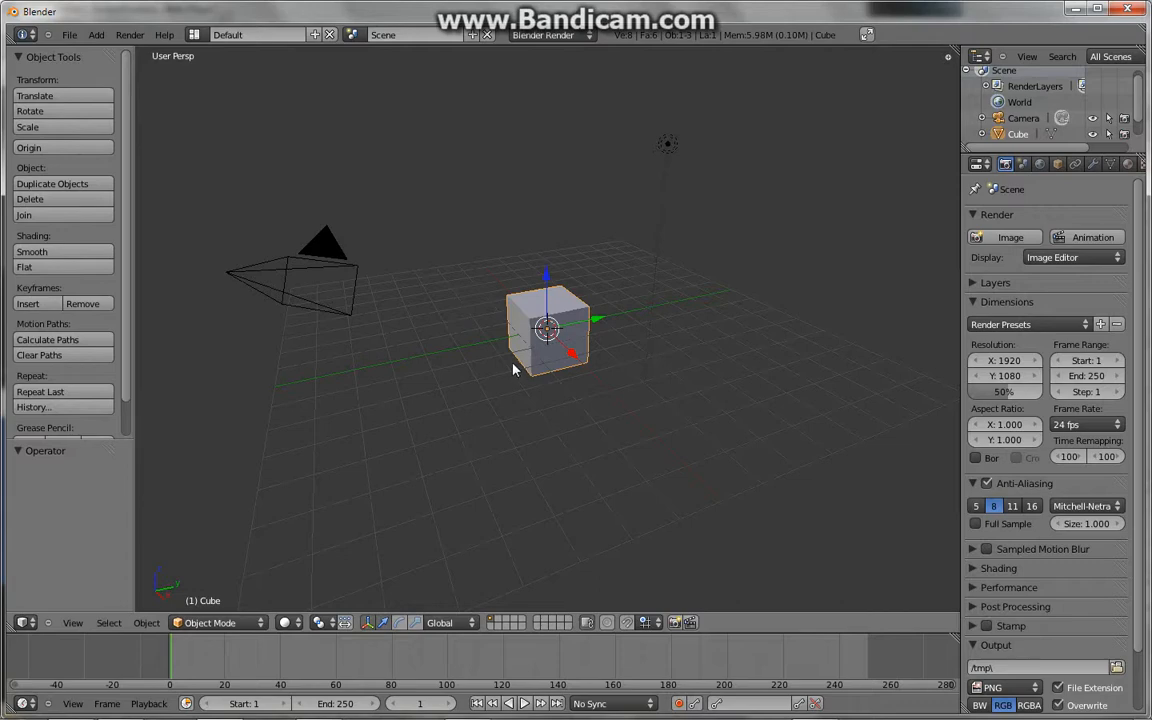
{"action": "mouse_move", "coordinate": [789, 708]}
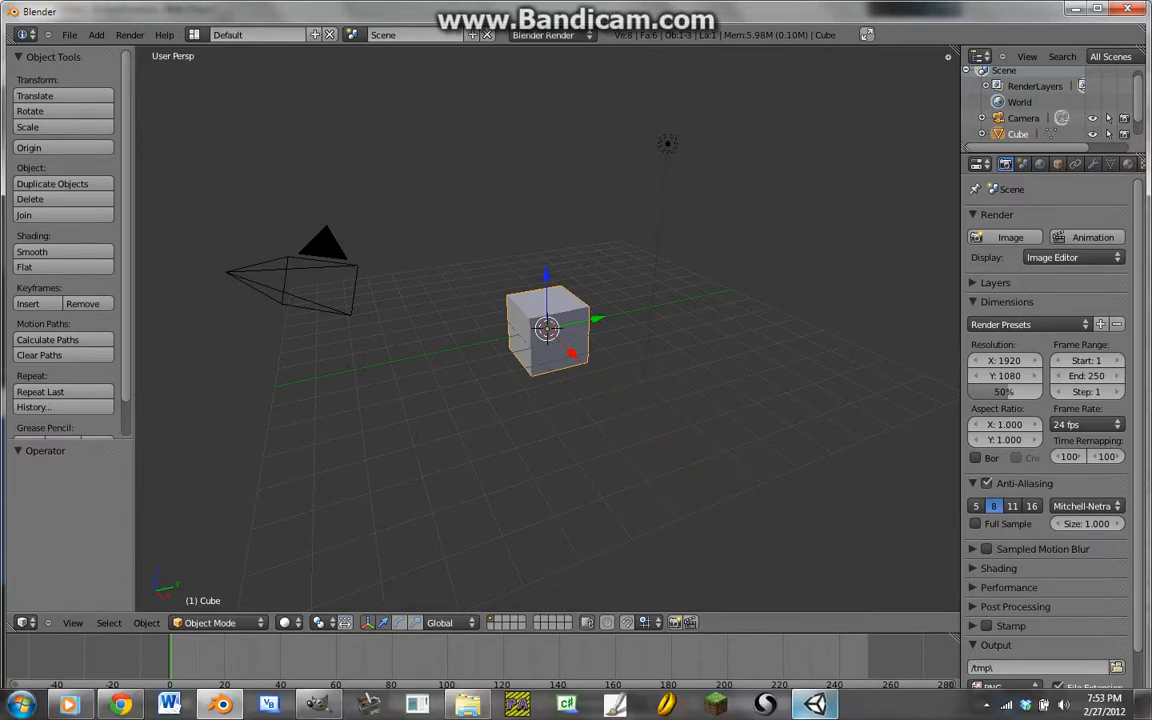
{"action": "left_click", "coordinate": [989, 705]}
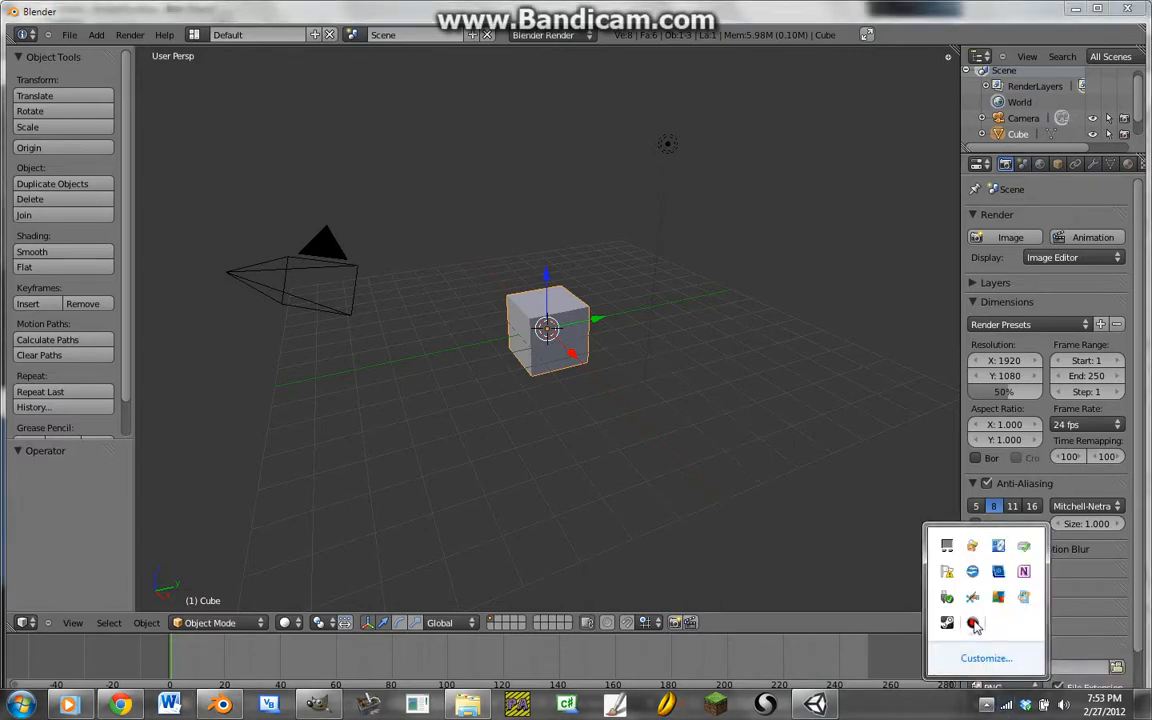
{"action": "right_click", "coordinate": [972, 622]}
{"action": "left_click", "coordinate": [1030, 527]}
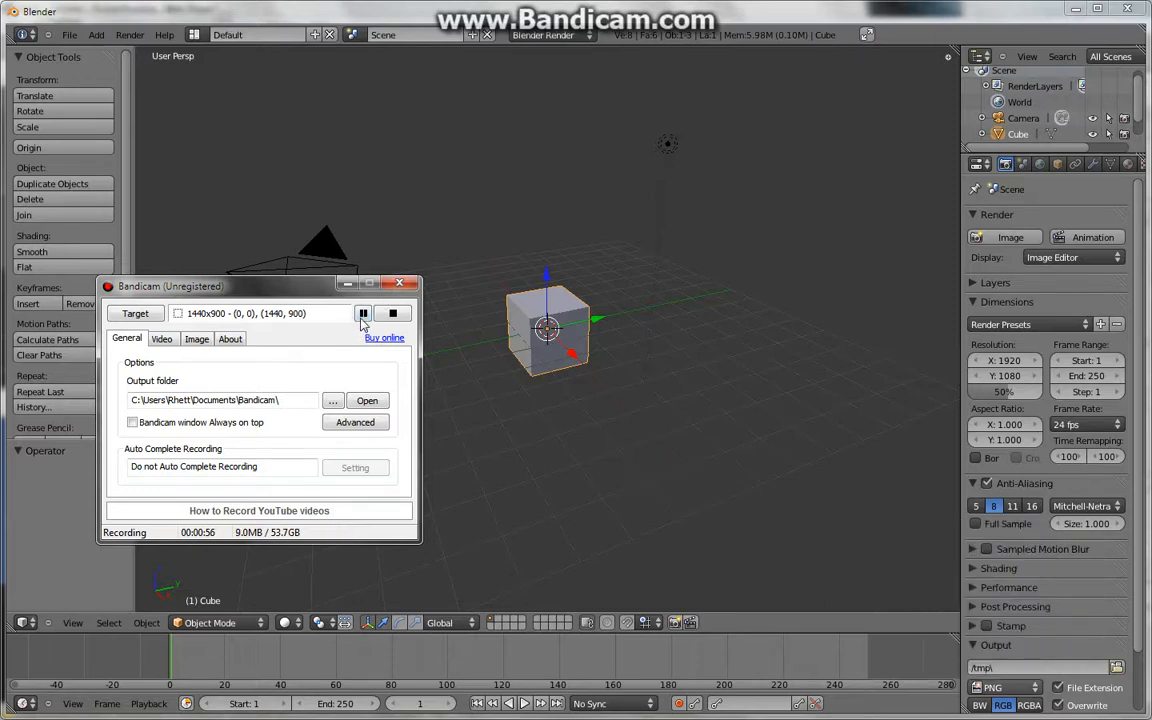
{"action": "left_click", "coordinate": [363, 314]}
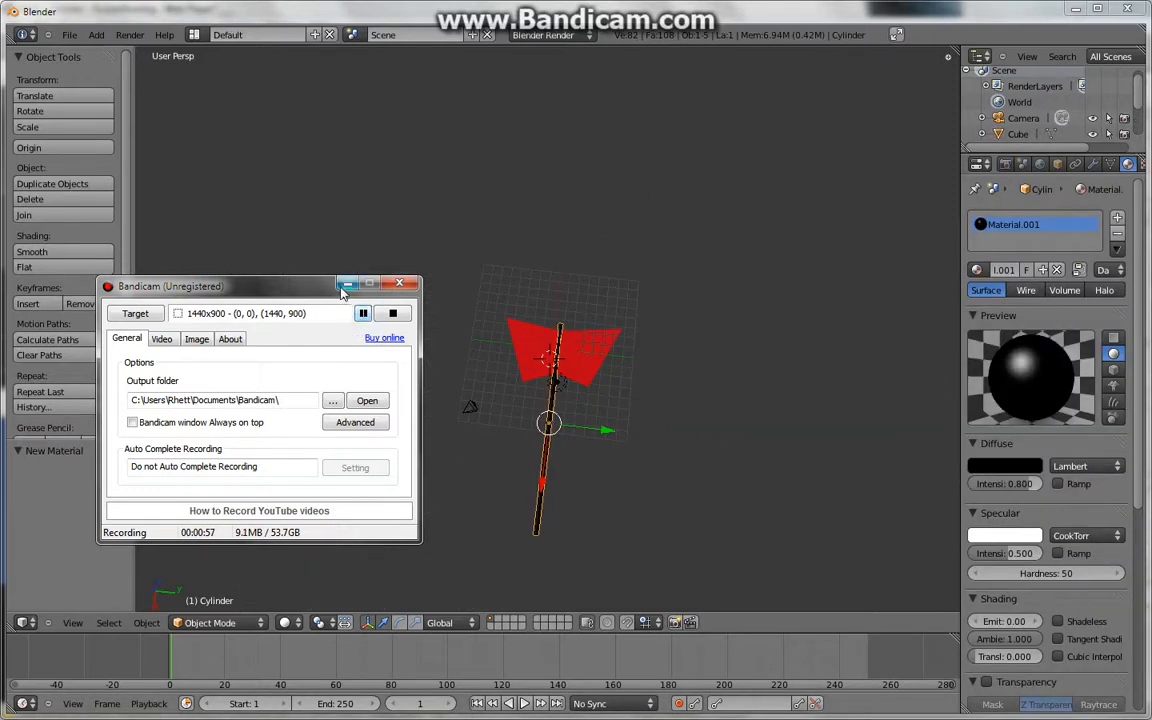
{"action": "left_click", "coordinate": [345, 285]}
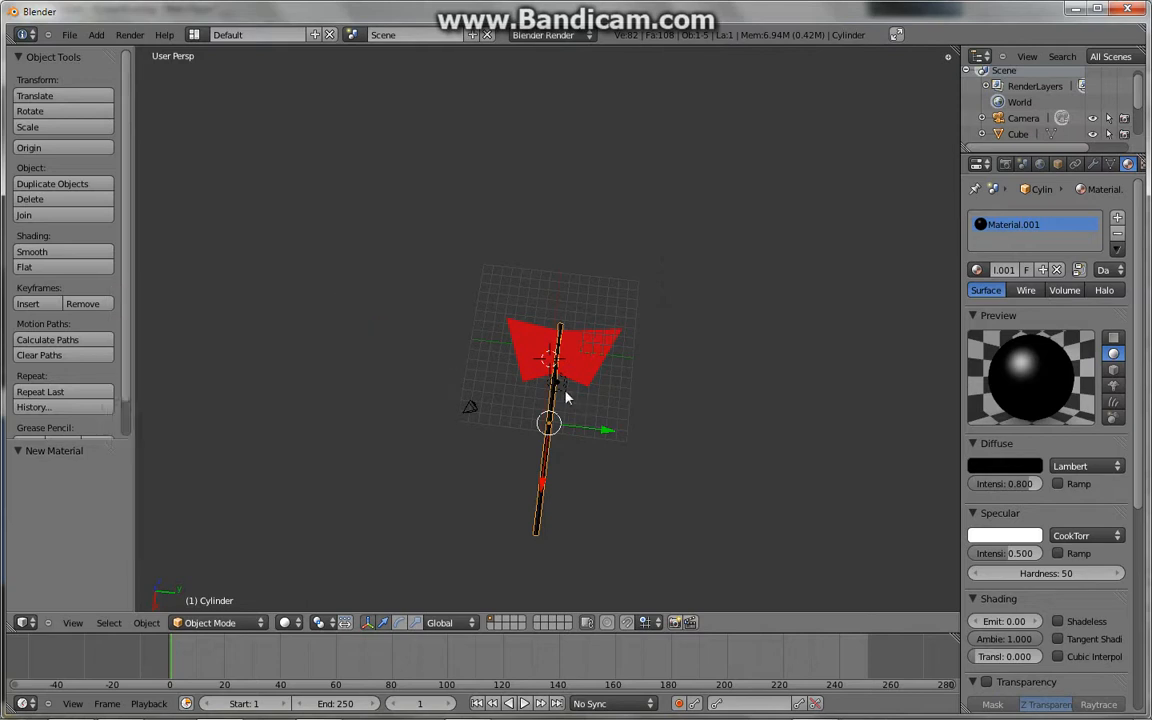
- Export the axe model as an FBX file named Fire_axe.fbx into the 3D Models folder
{"action": "middle_click_drag", "start_coordinate": [491, 335], "coordinate": [436, 245]}
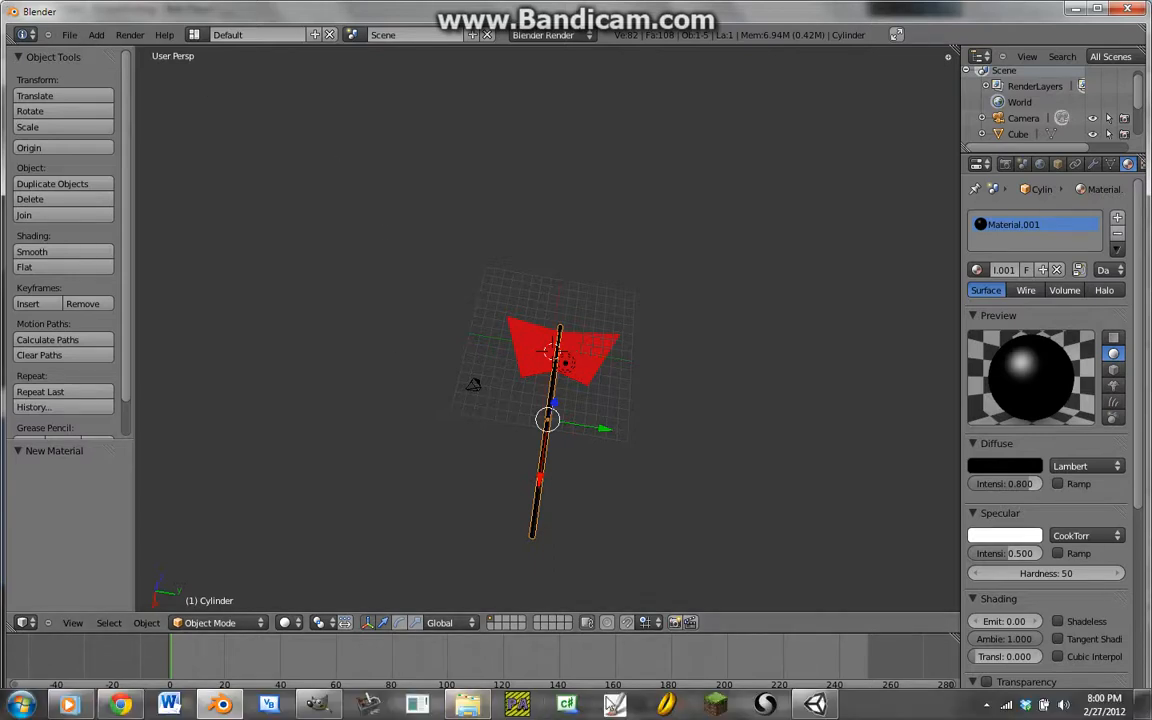
{"action": "left_click", "coordinate": [69, 38]}
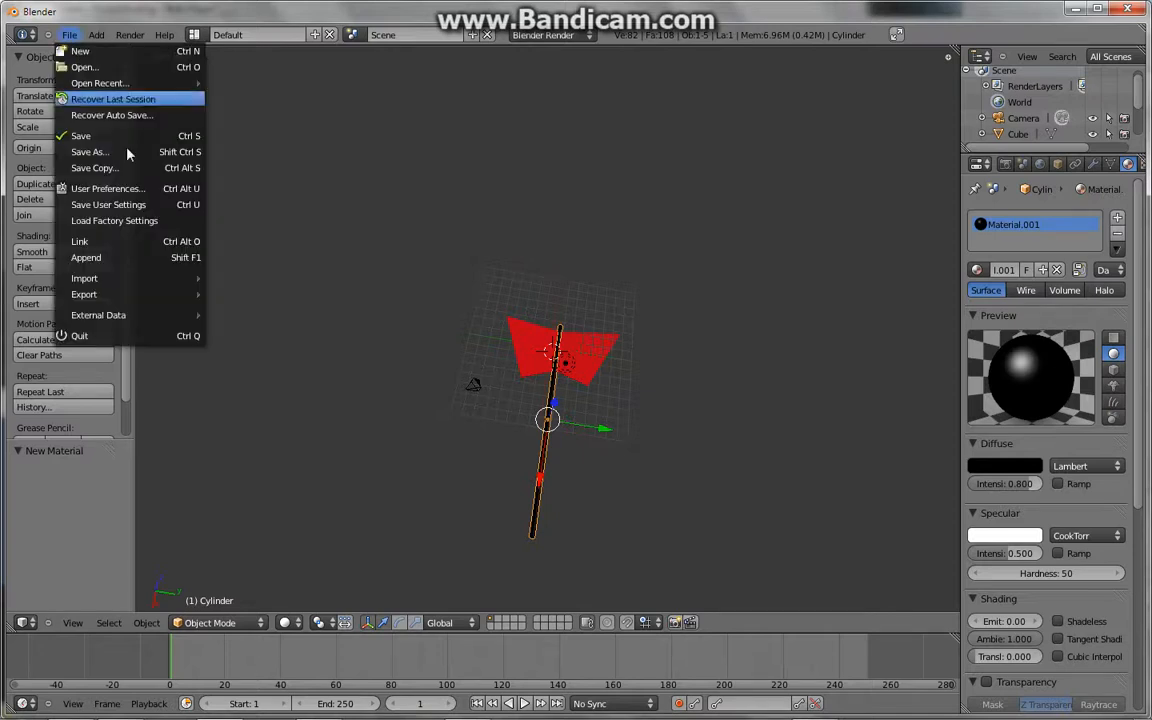
{"action": "mouse_move", "coordinate": [166, 304]}
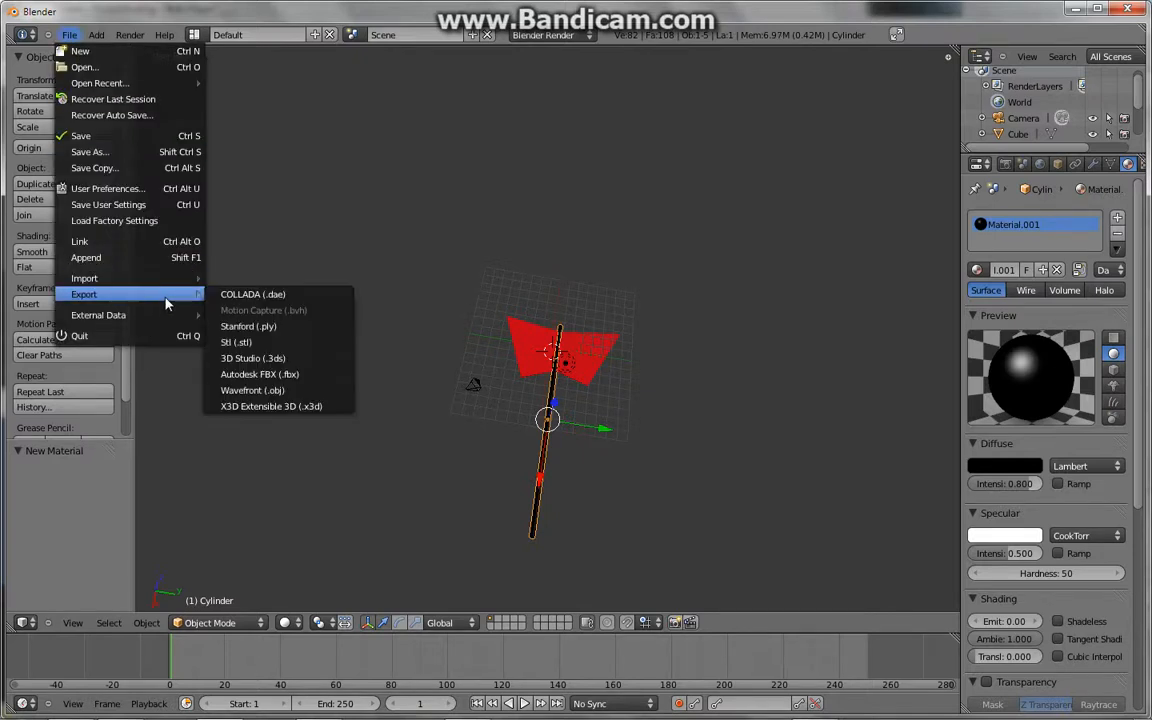
{"action": "left_click", "coordinate": [263, 376]}
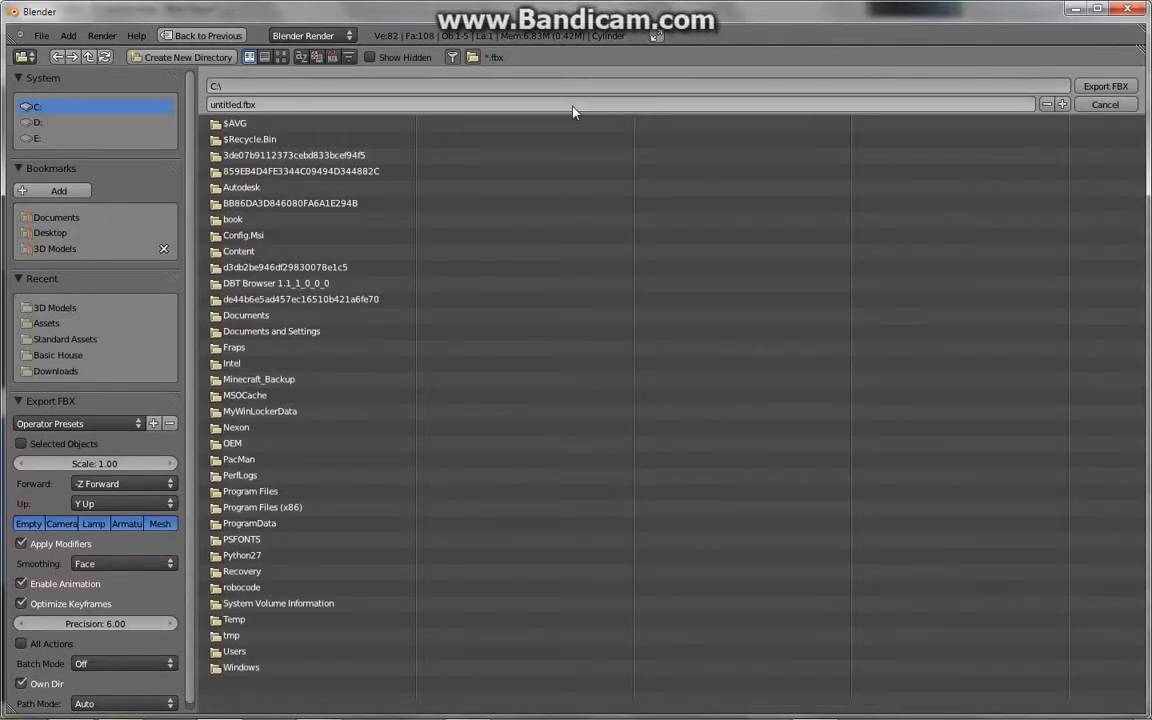
{"action": "left_click", "coordinate": [66, 246]}
{"action": "left_click", "coordinate": [373, 102]}
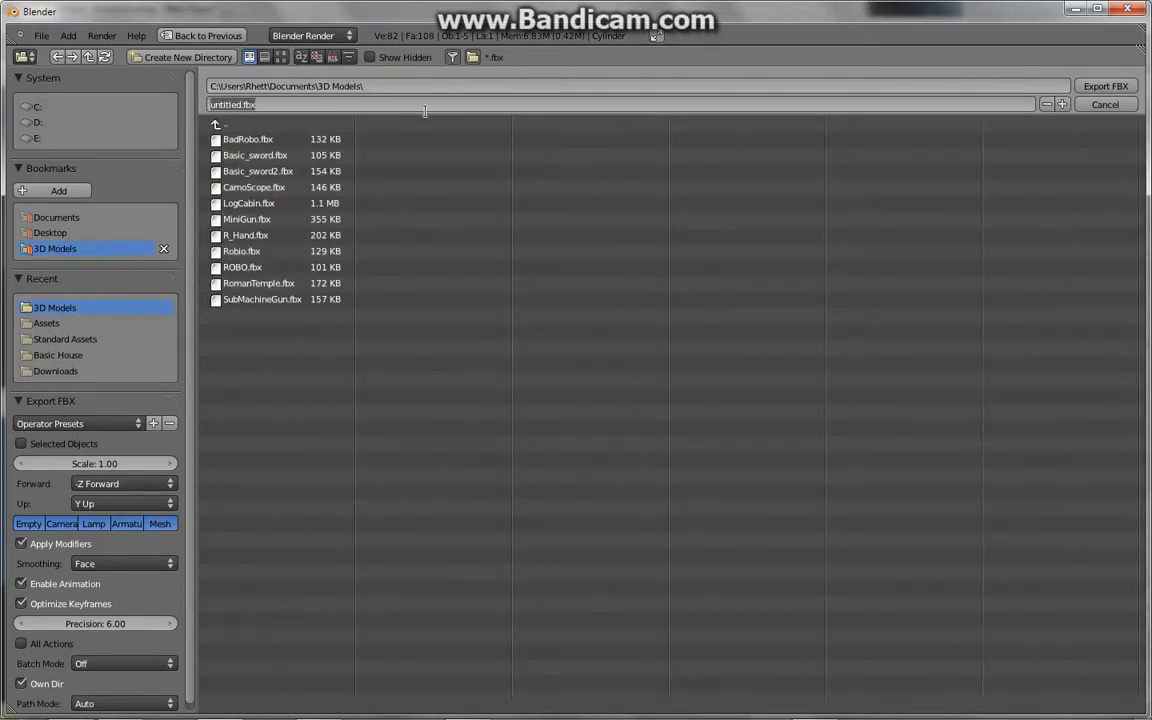
{"action": "type", "text": "Fire_axe"}
{"action": "key", "text": "Return"}
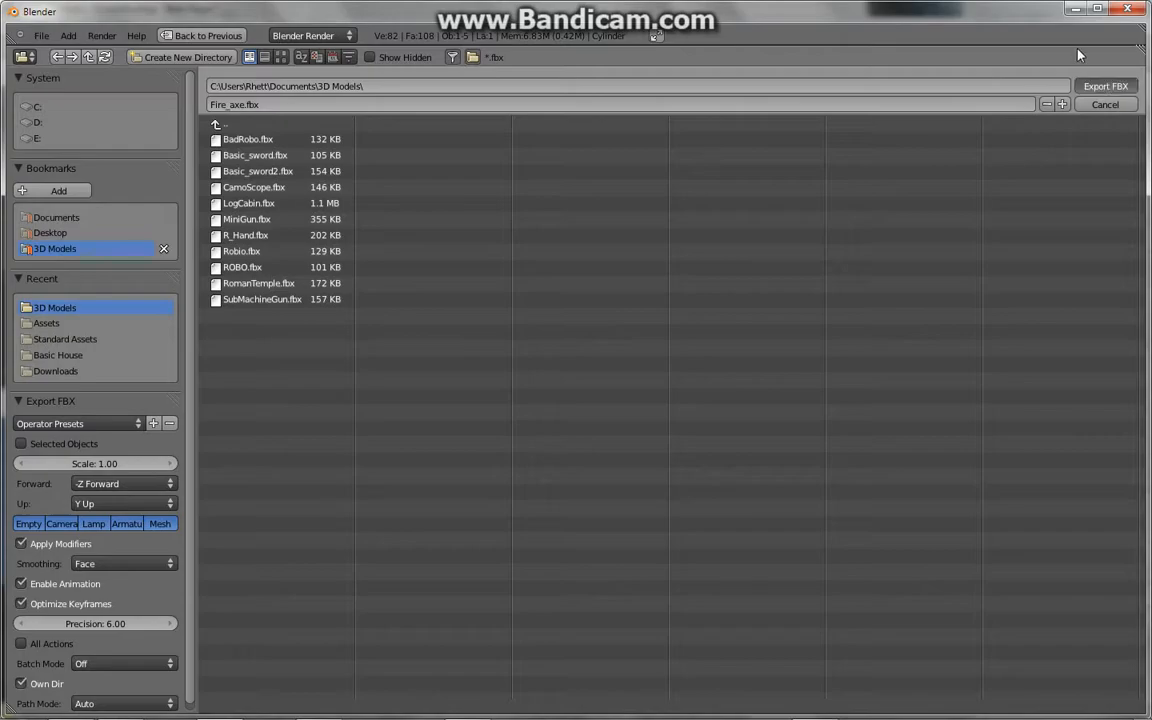
{"action": "key", "text": "Return"}
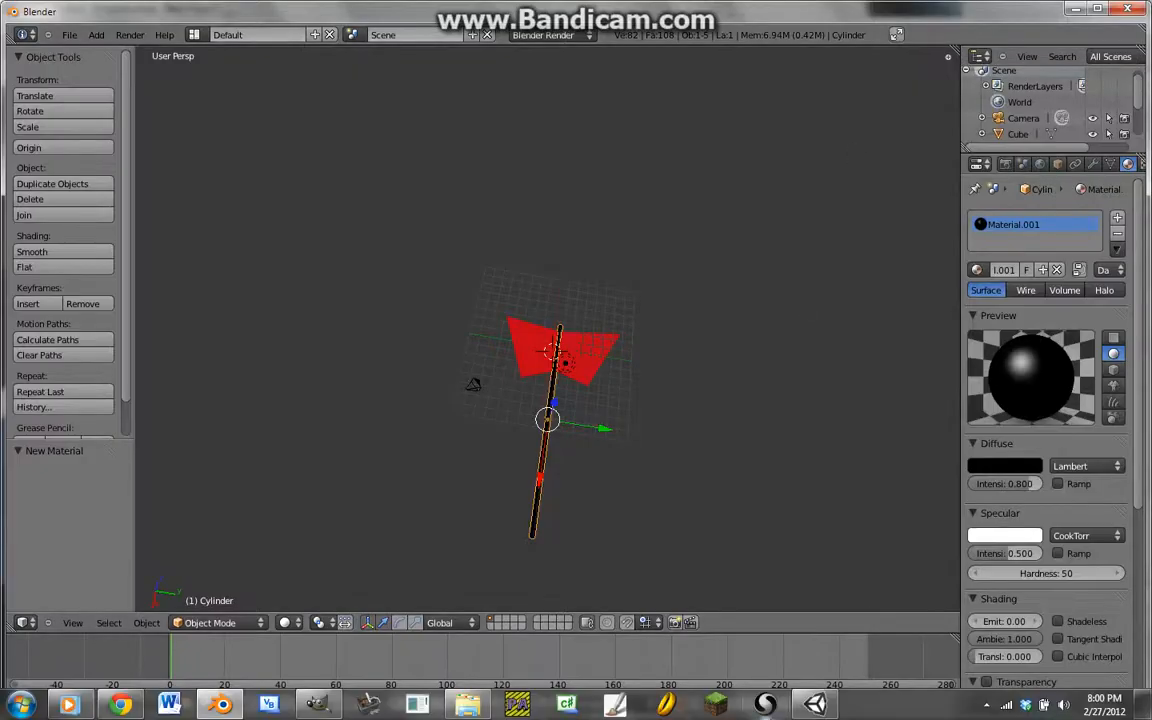
- Switch to Unity and view the 3D Models folder in the file explorer before minimizing it
{"action": "left_click", "coordinate": [816, 705]}
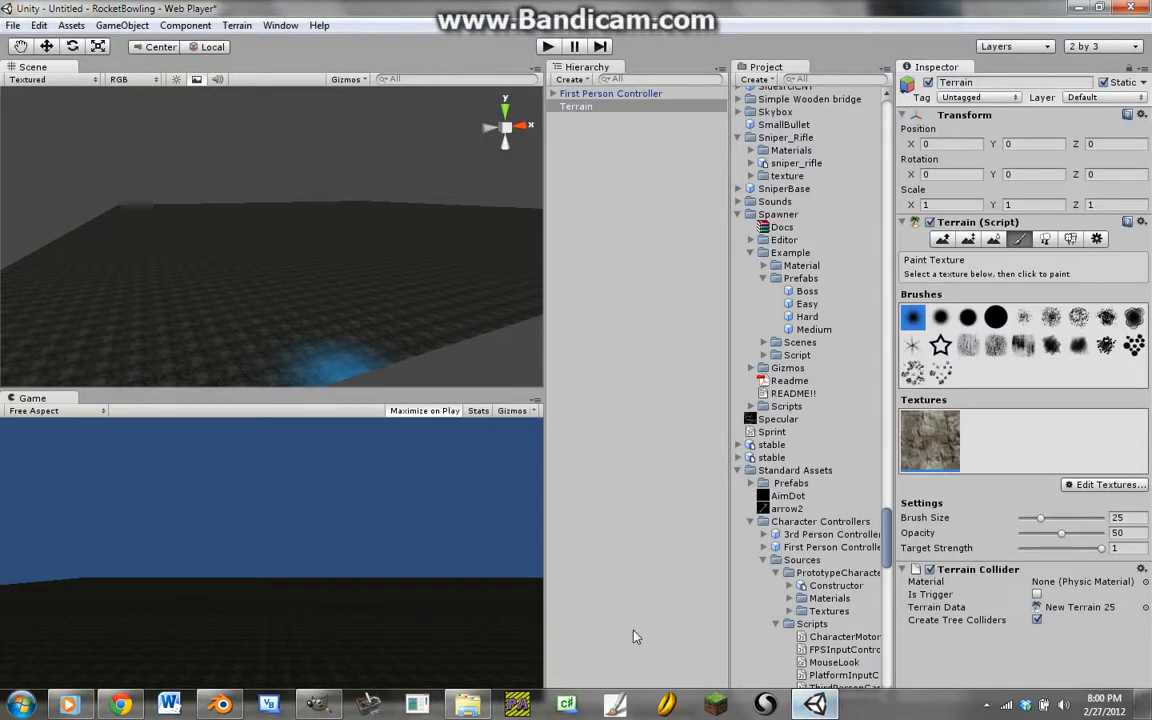
{"action": "left_click", "coordinate": [488, 712]}
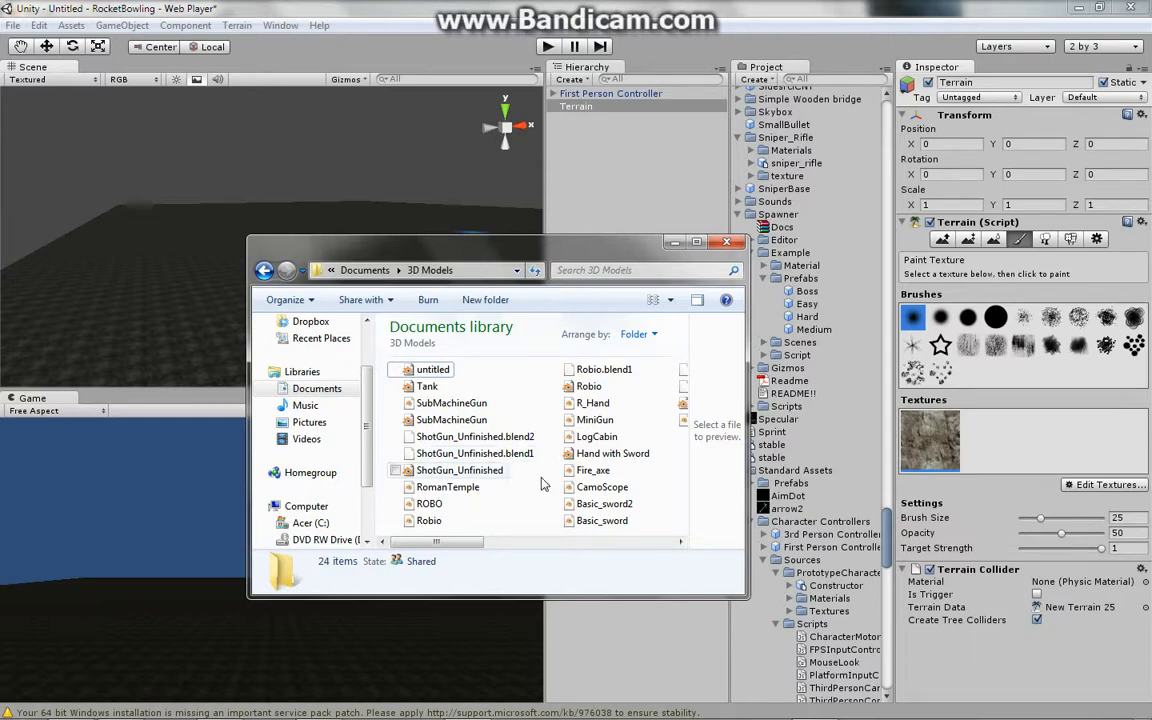
{"action": "left_click", "coordinate": [675, 243]}
- Import the Fire_axe model from the Documents 3D Models folder as a new asset
{"action": "left_click", "coordinate": [188, 25]}
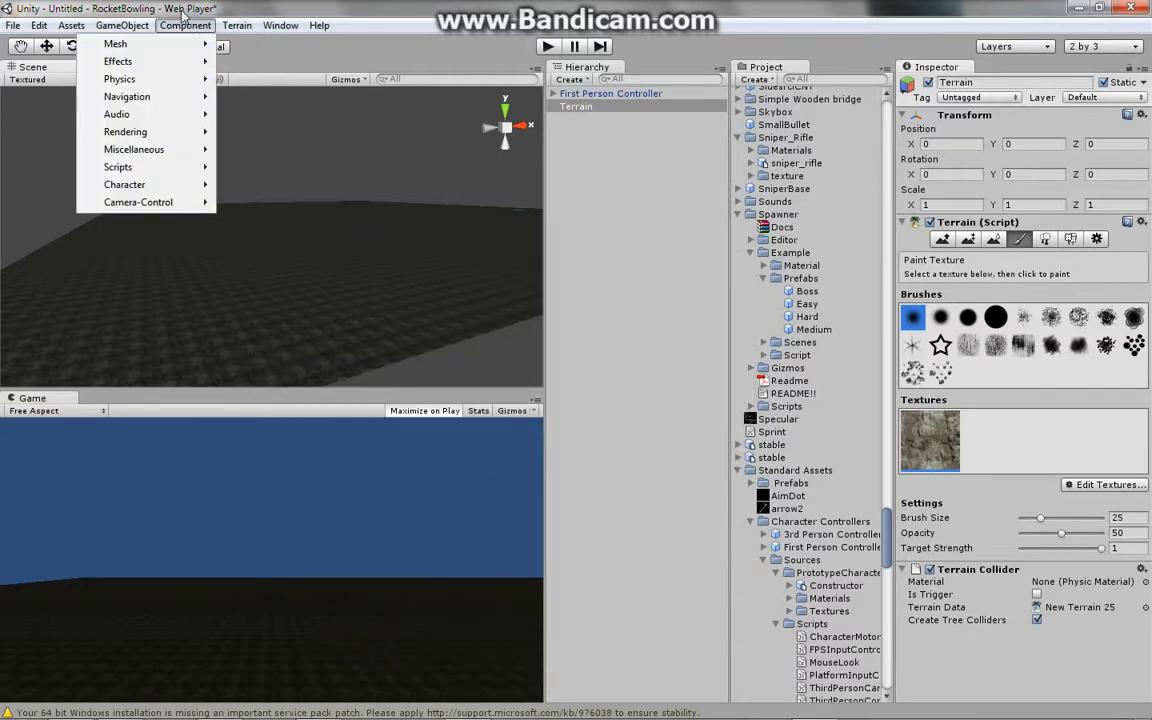
{"action": "mouse_move", "coordinate": [130, 28]}
{"action": "mouse_move", "coordinate": [70, 35]}
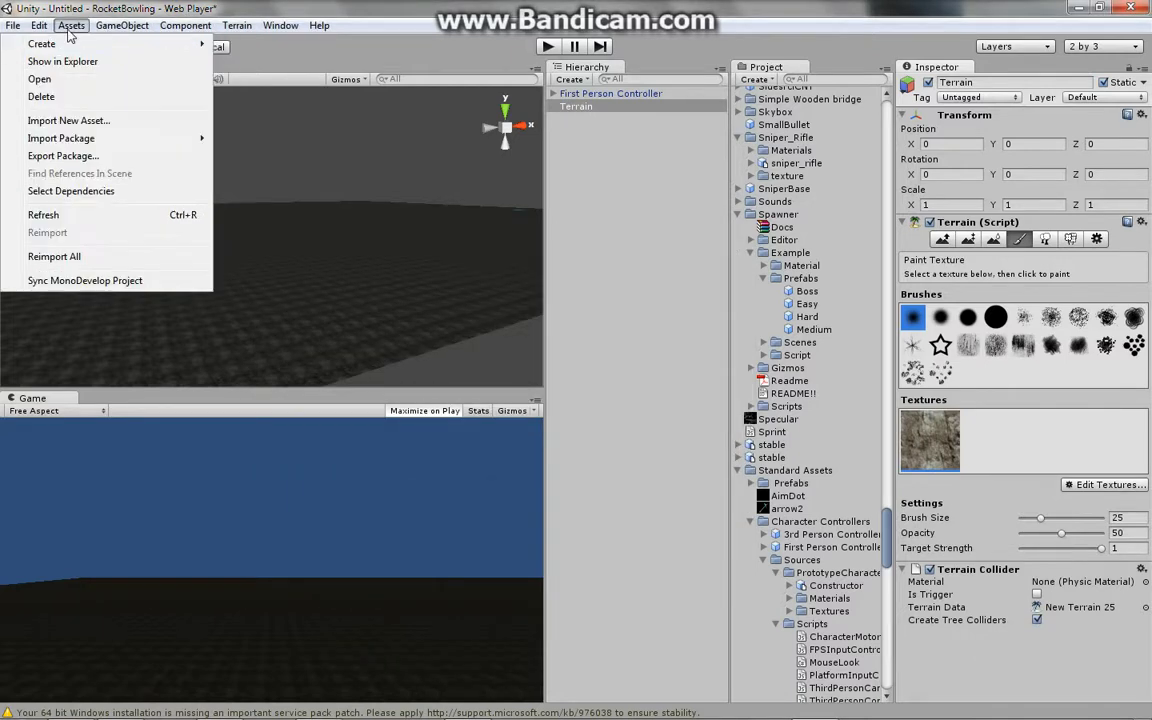
{"action": "left_click", "coordinate": [68, 120]}
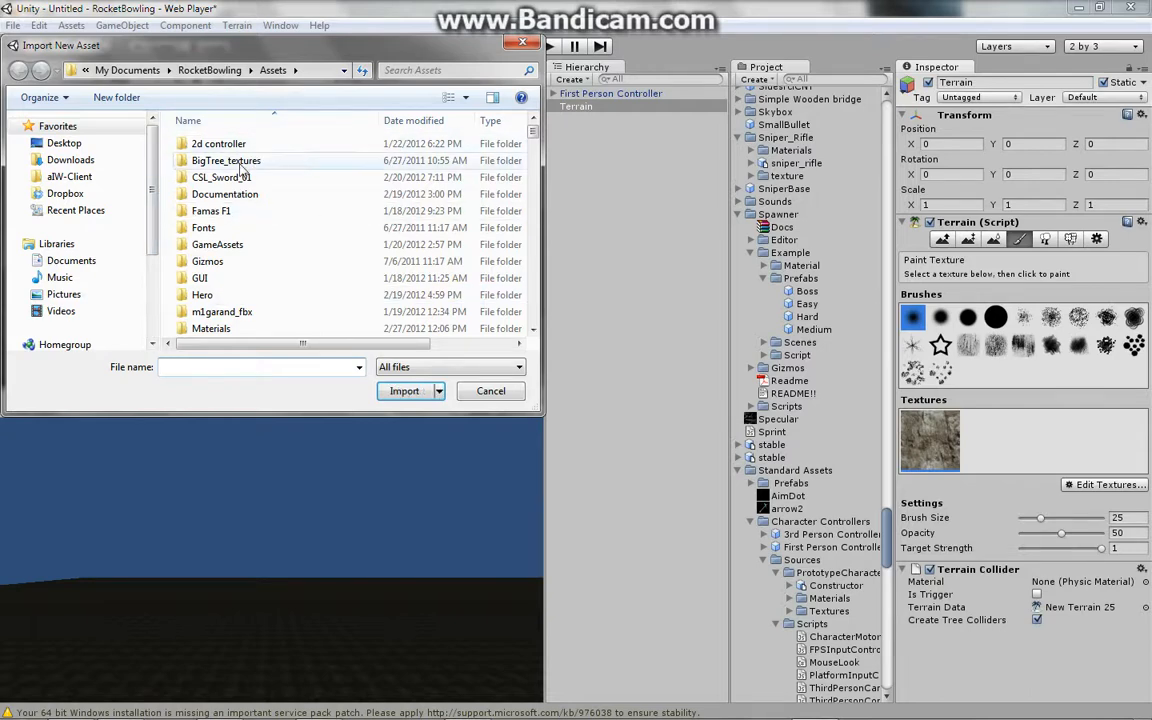
{"action": "left_click", "coordinate": [70, 260]}
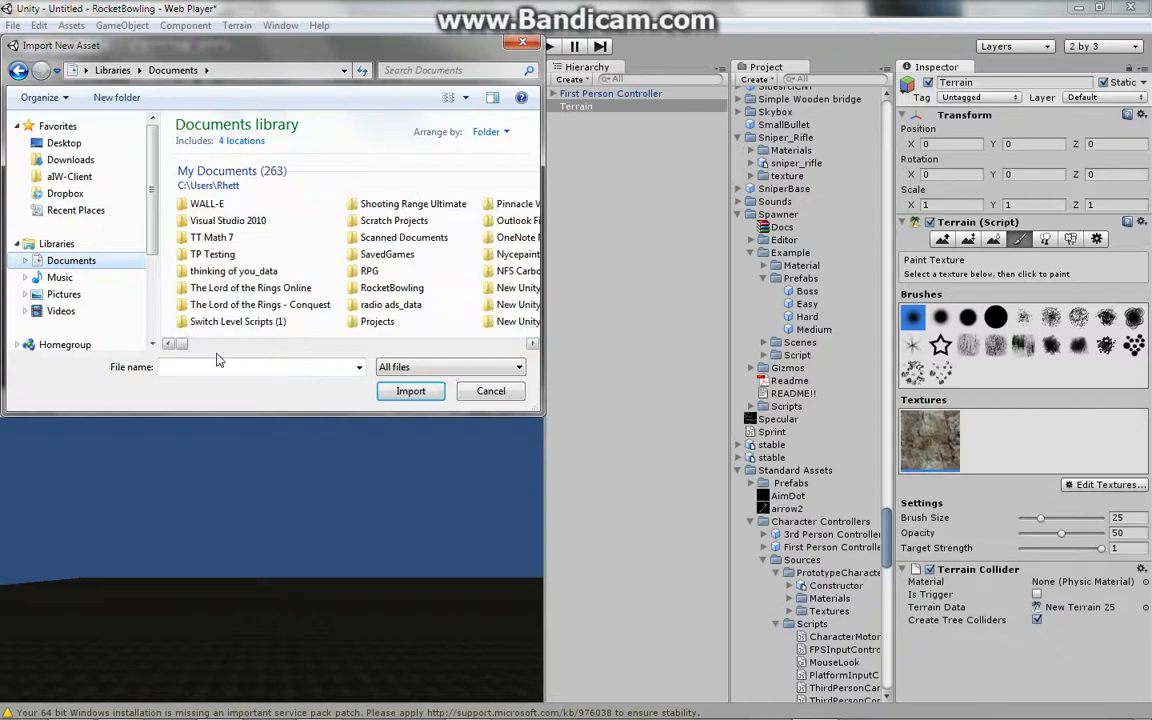
{"action": "left_click_drag", "start_coordinate": [184, 346], "coordinate": [250, 346]}
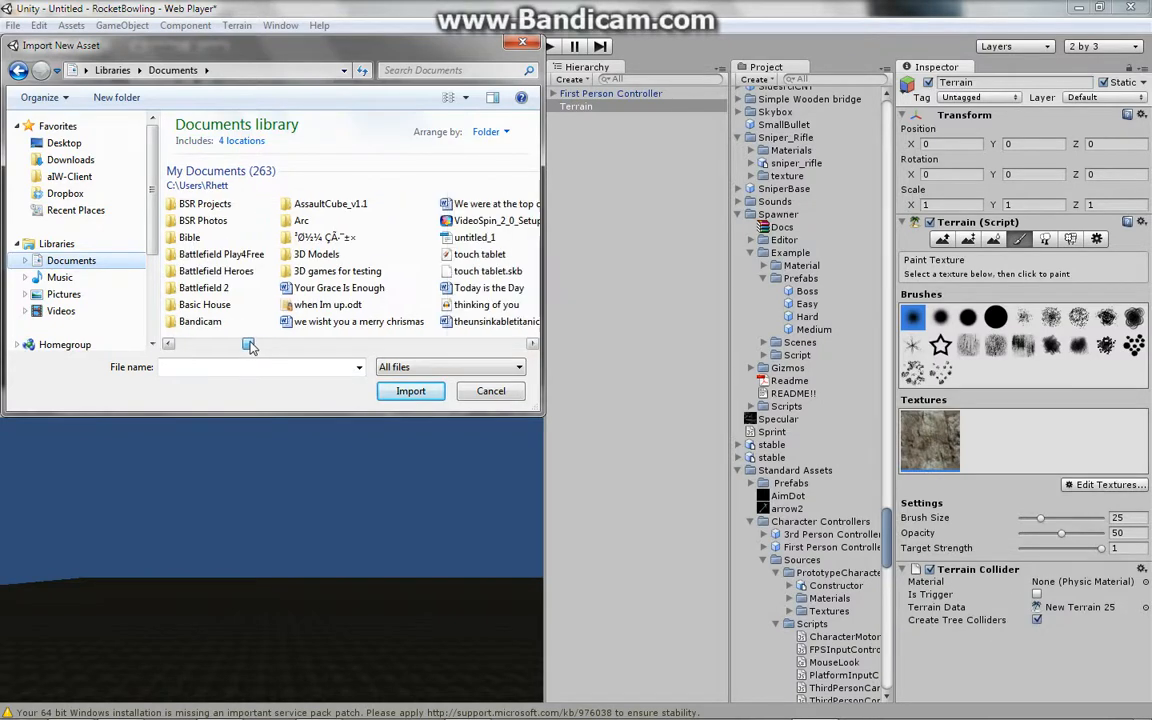
{"action": "double_click", "coordinate": [300, 254]}
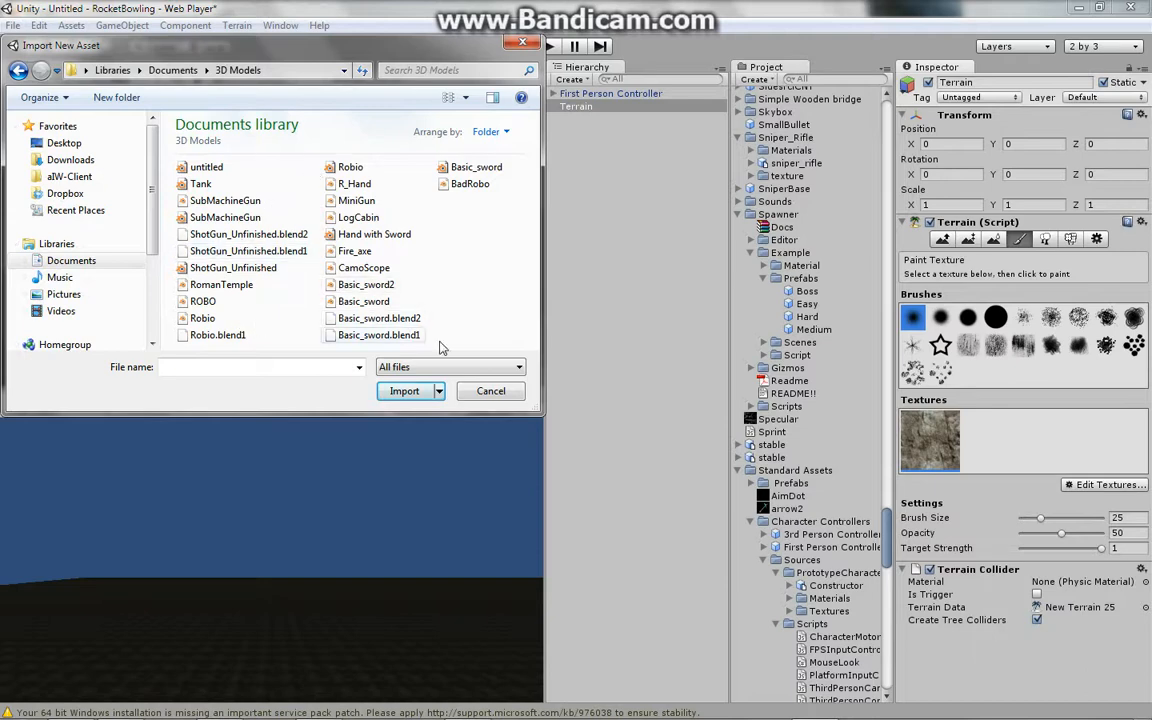
{"action": "left_click", "coordinate": [347, 252]}
{"action": "double_click", "coordinate": [348, 253]}
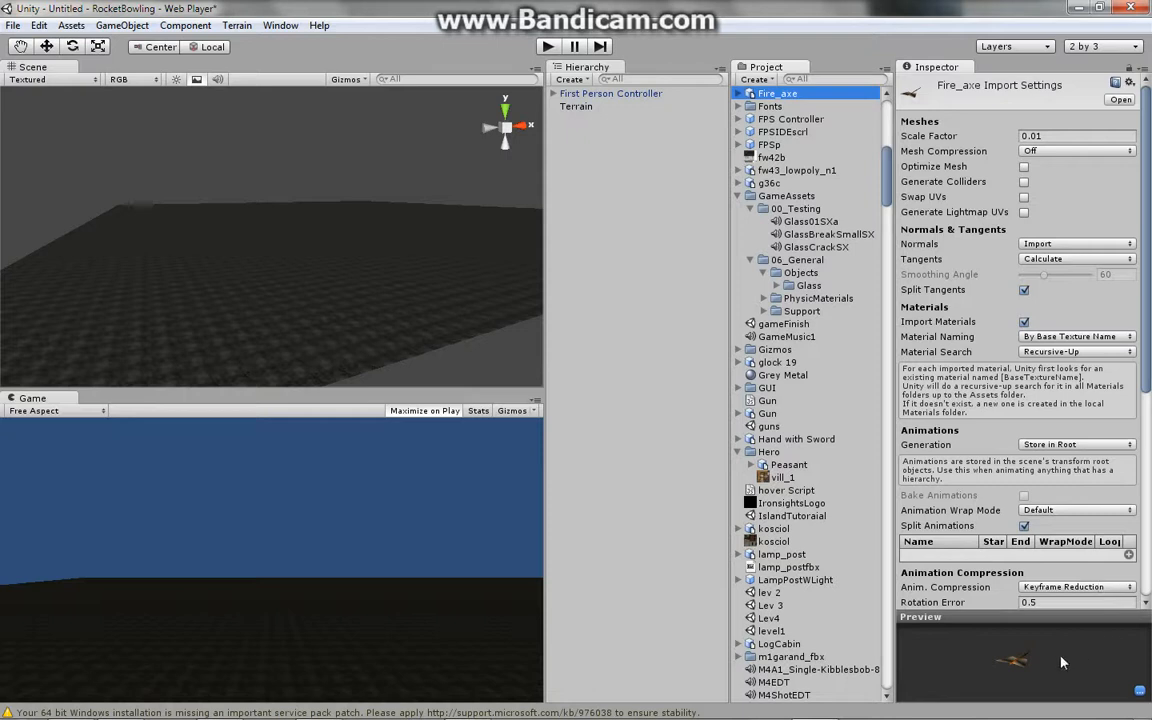
- Place the Fire_axe asset into the scene and focus the view on it
{"action": "left_click_drag", "start_coordinate": [1061, 661], "coordinate": [1003, 8]}
{"action": "left_click_drag", "start_coordinate": [745, 100], "coordinate": [331, 249]}
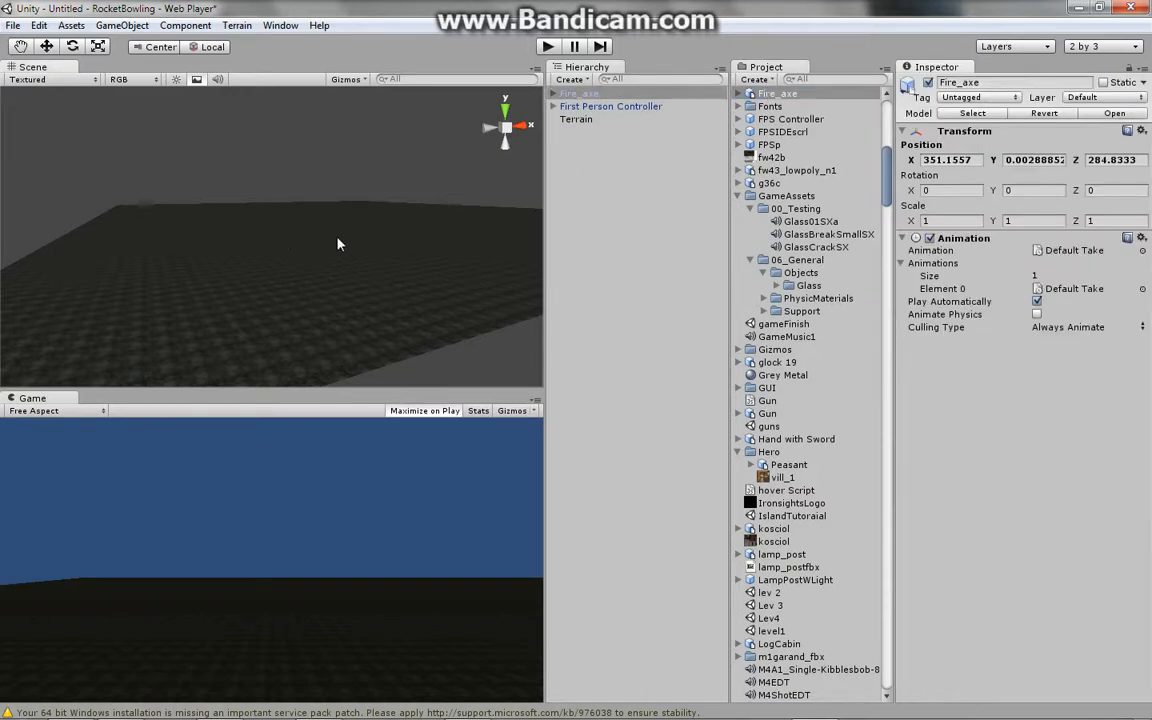
{"action": "key", "text": "f"}
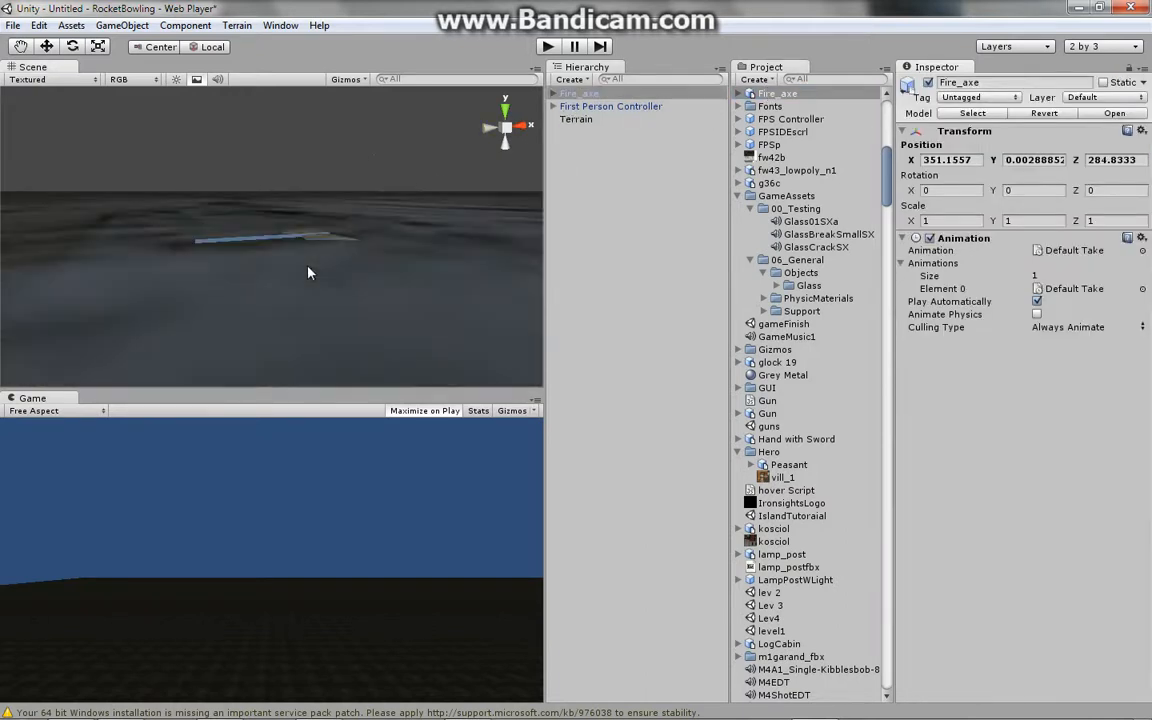
- Move the Fire_axe slightly upward to about Y 0.26 and nudge it along Z with the Move tool
{"action": "middle_click_drag", "start_coordinate": [317, 230], "coordinate": [329, 332]}
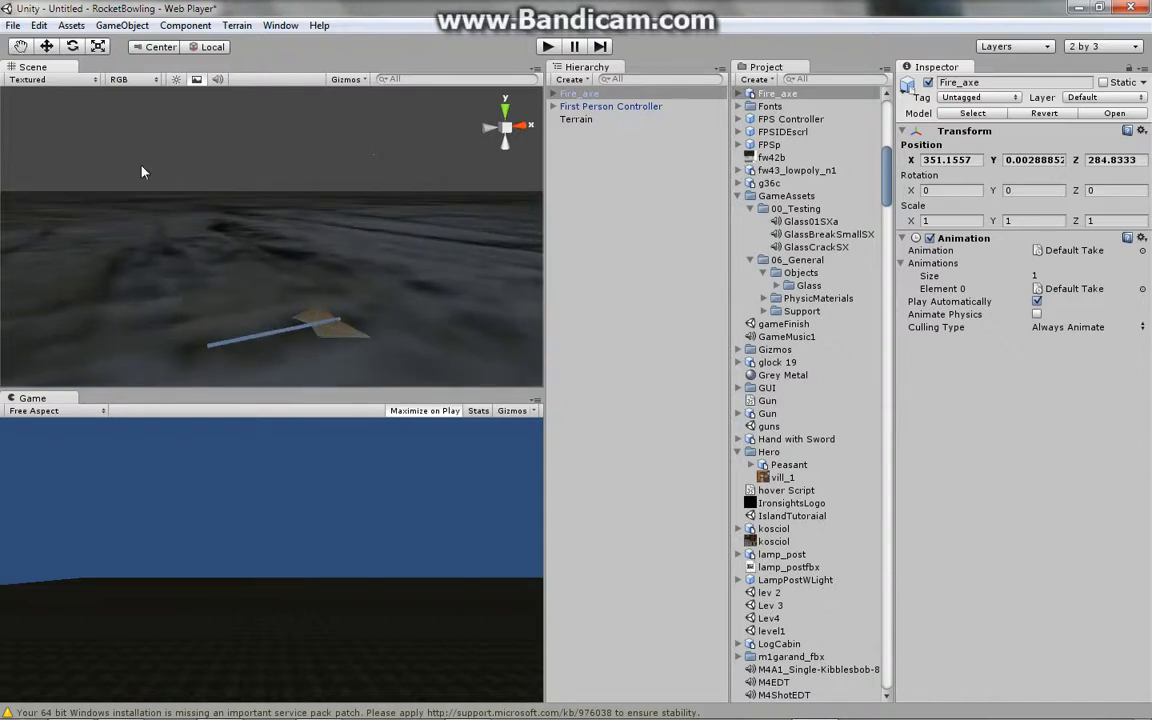
{"action": "left_click", "coordinate": [46, 46]}
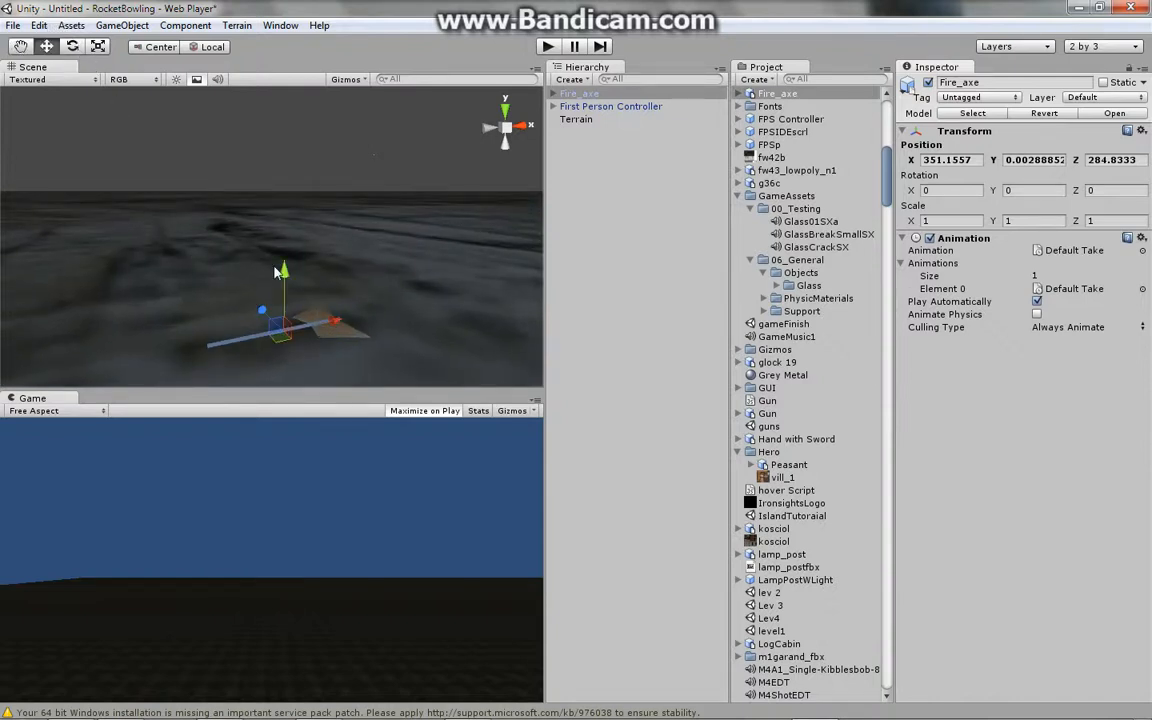
{"action": "left_click_drag", "start_coordinate": [283, 270], "coordinate": [268, 166]}
{"action": "middle_click_drag", "start_coordinate": [268, 163], "coordinate": [292, 326]}
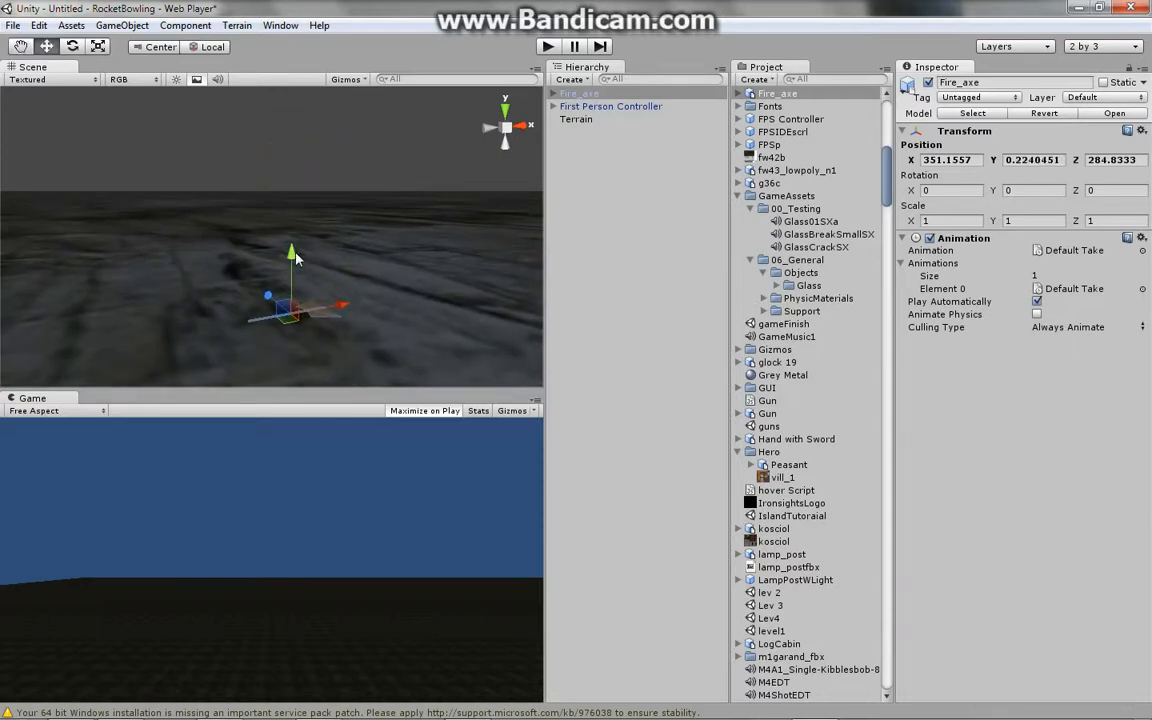
{"action": "mouse_move", "coordinate": [296, 258]}
{"action": "left_mouse_down"}
{"action": "mouse_move", "coordinate": [292, 215]}
{"action": "mouse_move", "coordinate": [298, 256]}
{"action": "mouse_move", "coordinate": [298, 246]}
{"action": "left_mouse_up"}
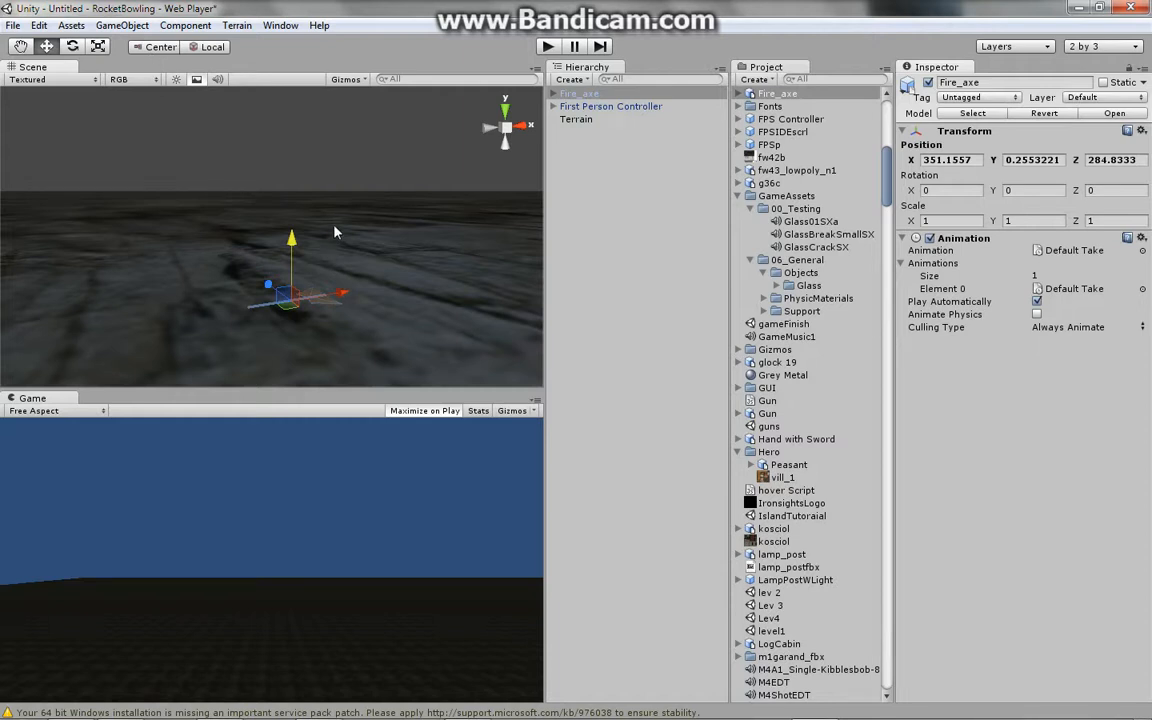
{"action": "left_click_drag", "start_coordinate": [268, 288], "coordinate": [253, 313]}
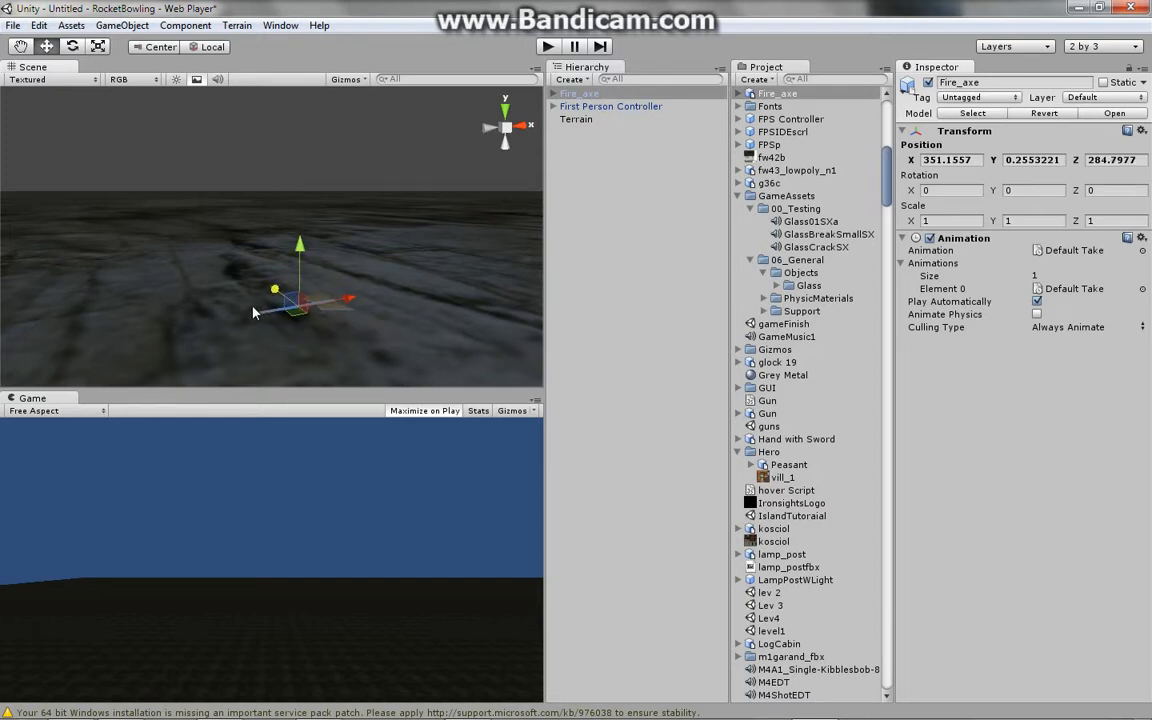
- Raise the Fire_axe to about Y 0.5 and shift it slightly along X with the Move tool
{"action": "left_click_drag", "start_coordinate": [302, 256], "coordinate": [298, 178]}
{"action": "middle_click_drag", "start_coordinate": [298, 180], "coordinate": [315, 290]}
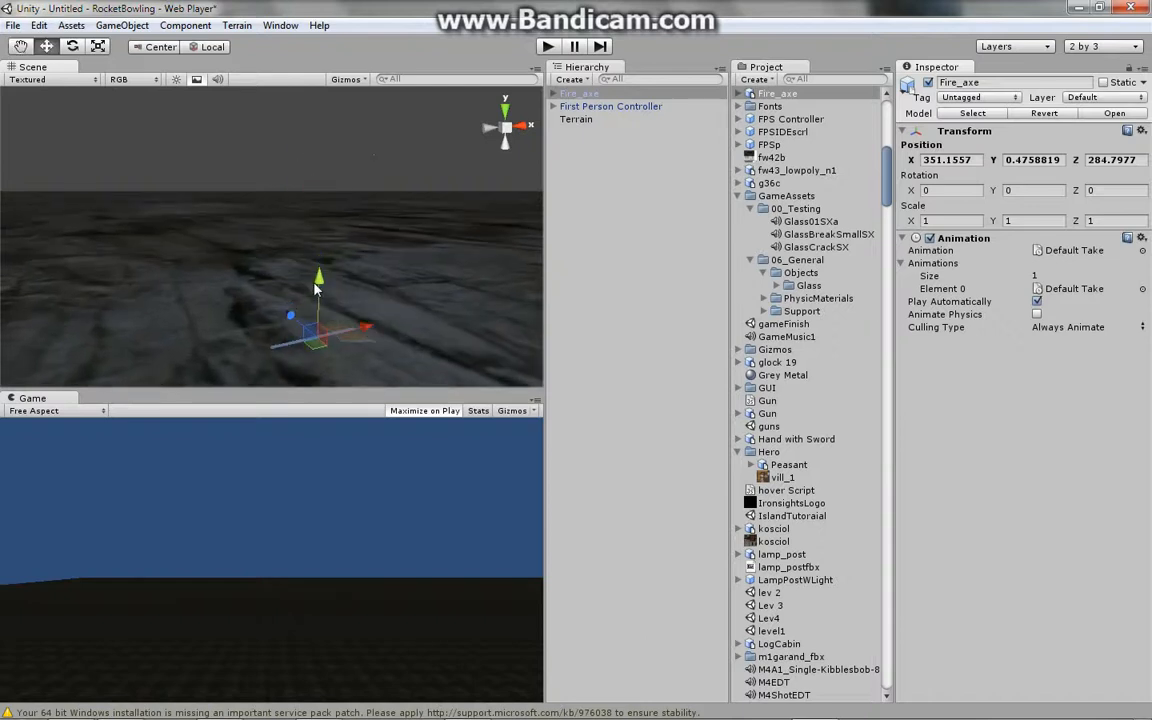
{"action": "left_click", "coordinate": [20, 47]}
{"action": "left_click_drag", "start_coordinate": [230, 217], "coordinate": [212, 191]}
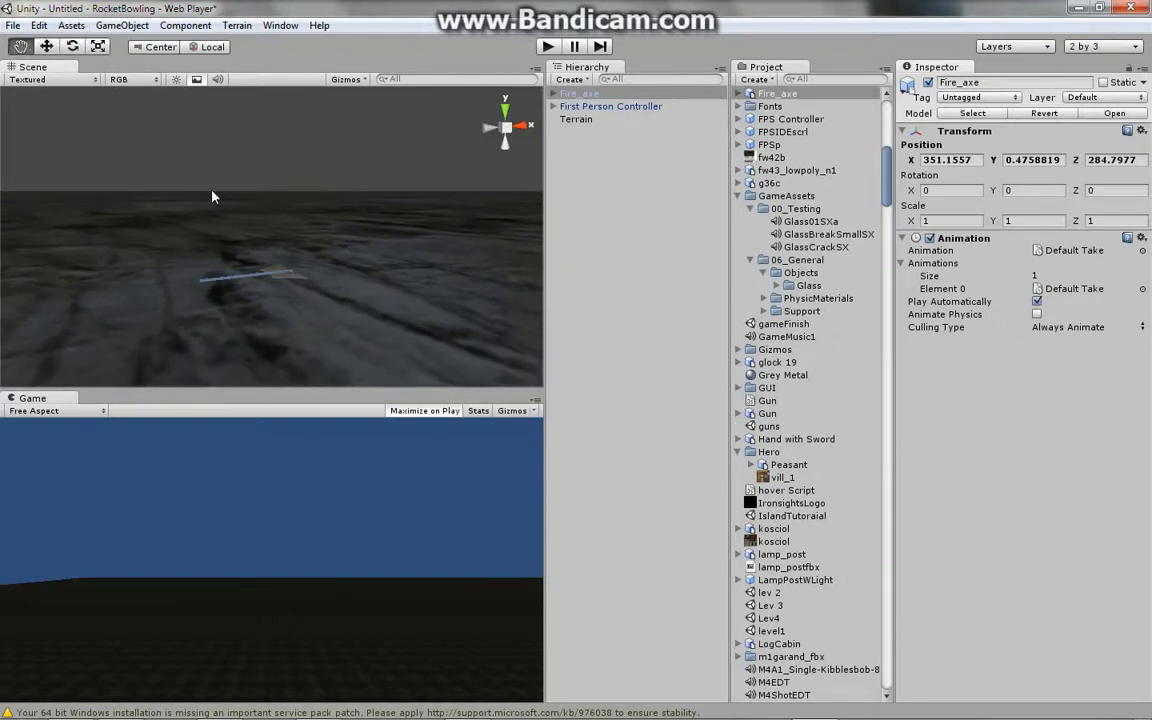
{"action": "left_click", "coordinate": [38, 48]}
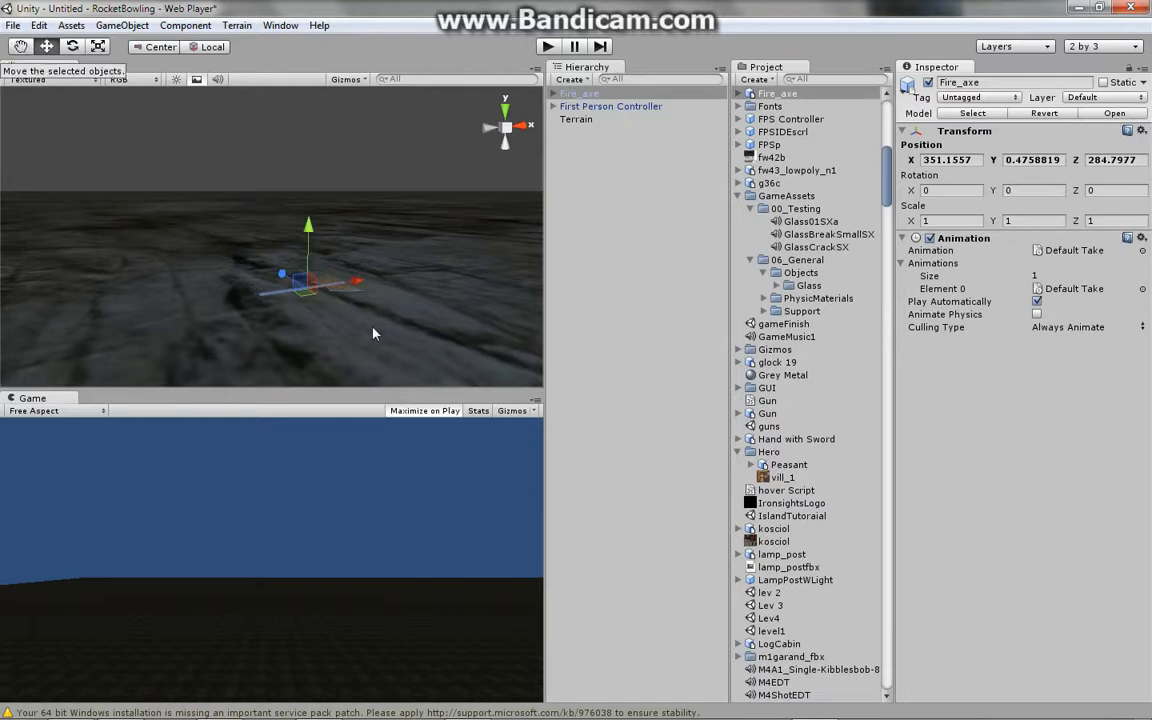
{"action": "left_click_drag", "start_coordinate": [354, 283], "coordinate": [332, 262]}
- Rotate the Fire_axe to about X 25, Y -48, Z 92 with the Rotate tool
{"action": "left_click", "coordinate": [73, 47]}
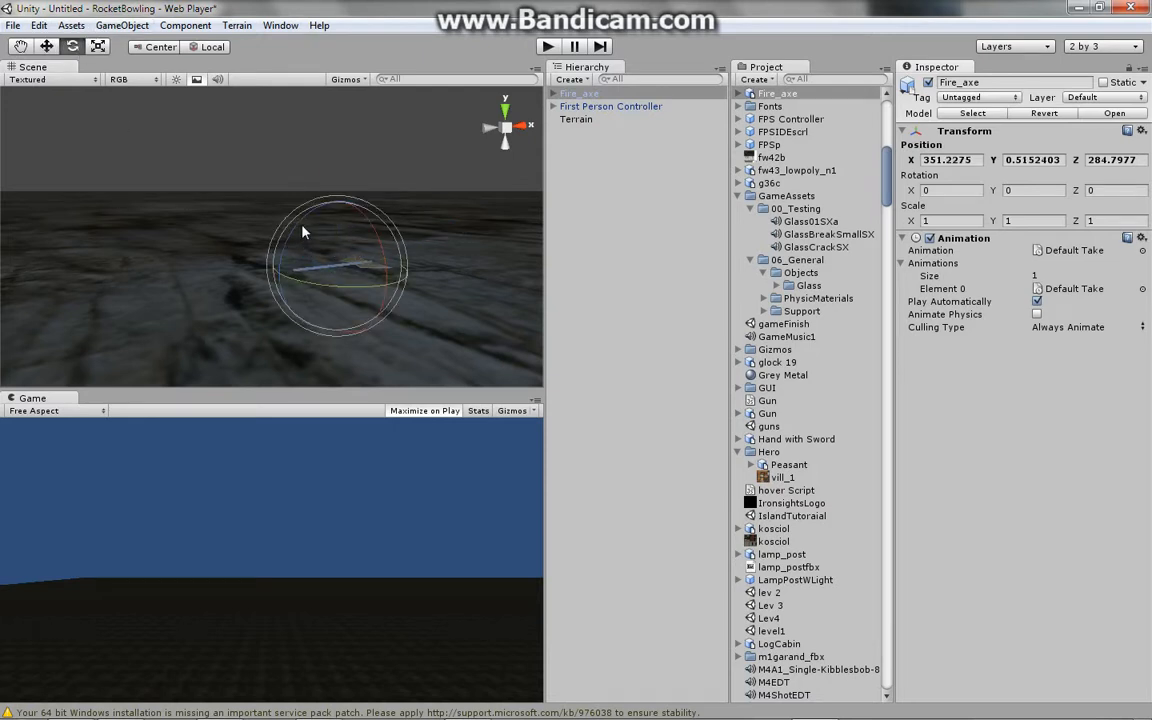
{"action": "mouse_move", "coordinate": [358, 230]}
{"action": "middle_mouse_down"}
{"action": "mouse_move", "coordinate": [311, 285]}
{"action": "mouse_move", "coordinate": [327, 368]}
{"action": "mouse_move", "coordinate": [344, 246]}
{"action": "middle_mouse_up"}
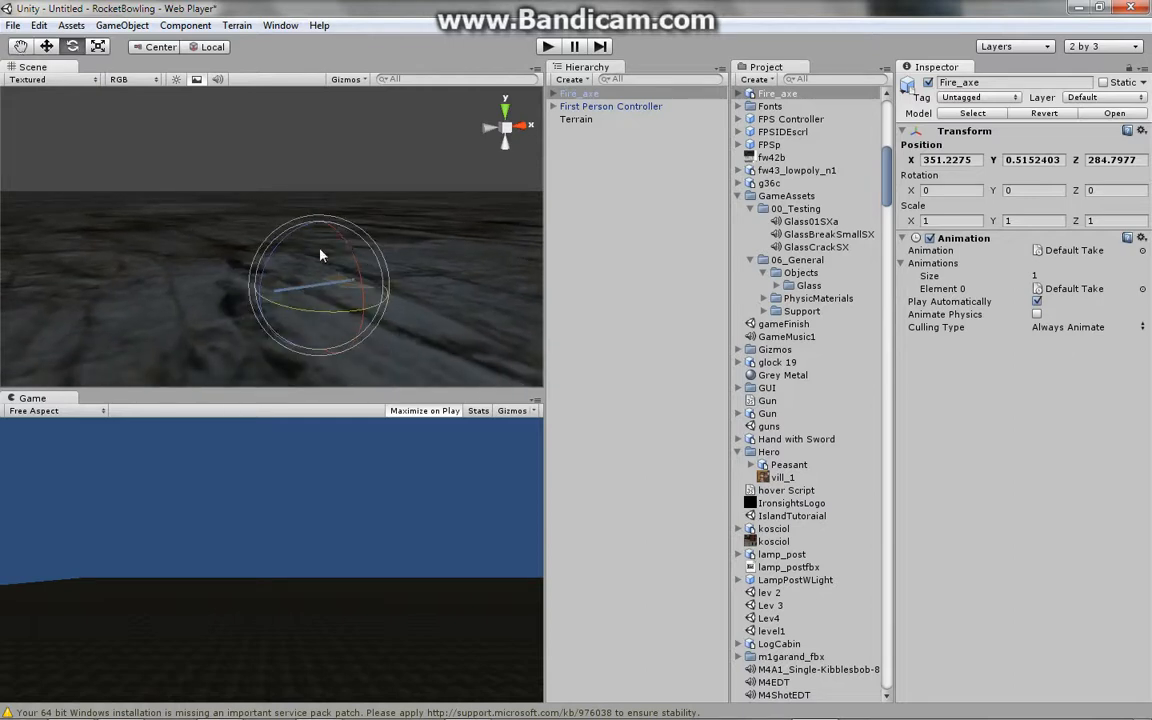
{"action": "left_click_drag", "start_coordinate": [280, 252], "coordinate": [295, 220]}
{"action": "scroll", "coordinate": [370, 274], "scroll_direction": "down", "scroll_amount": 8}
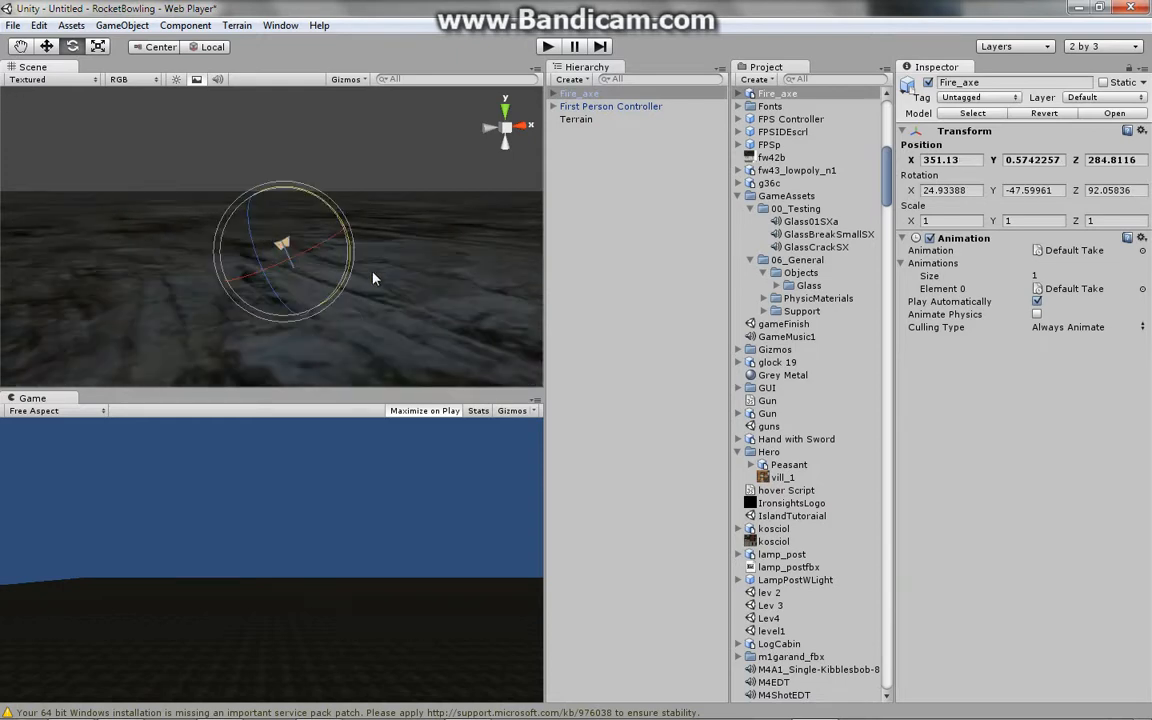
{"action": "middle_click_drag", "start_coordinate": [359, 212], "coordinate": [316, 301]}
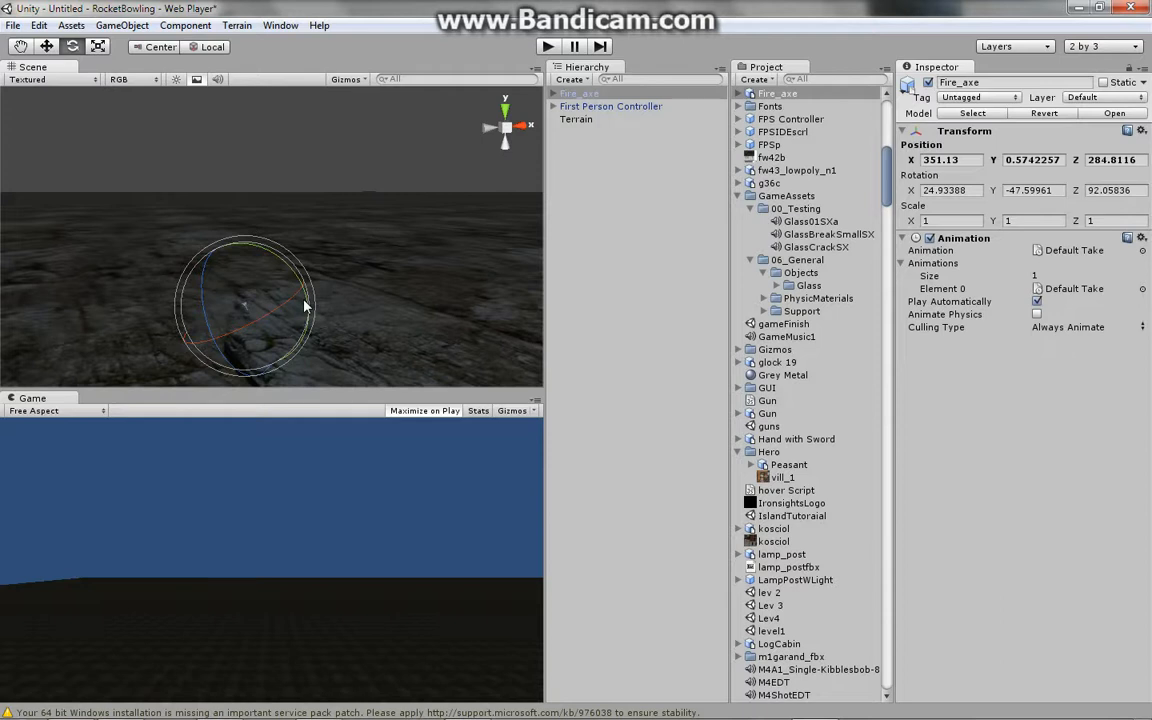
- Delete the Fire_axe from the scene and focus the view on the First Person Controller
{"action": "key", "text": "Delete"}
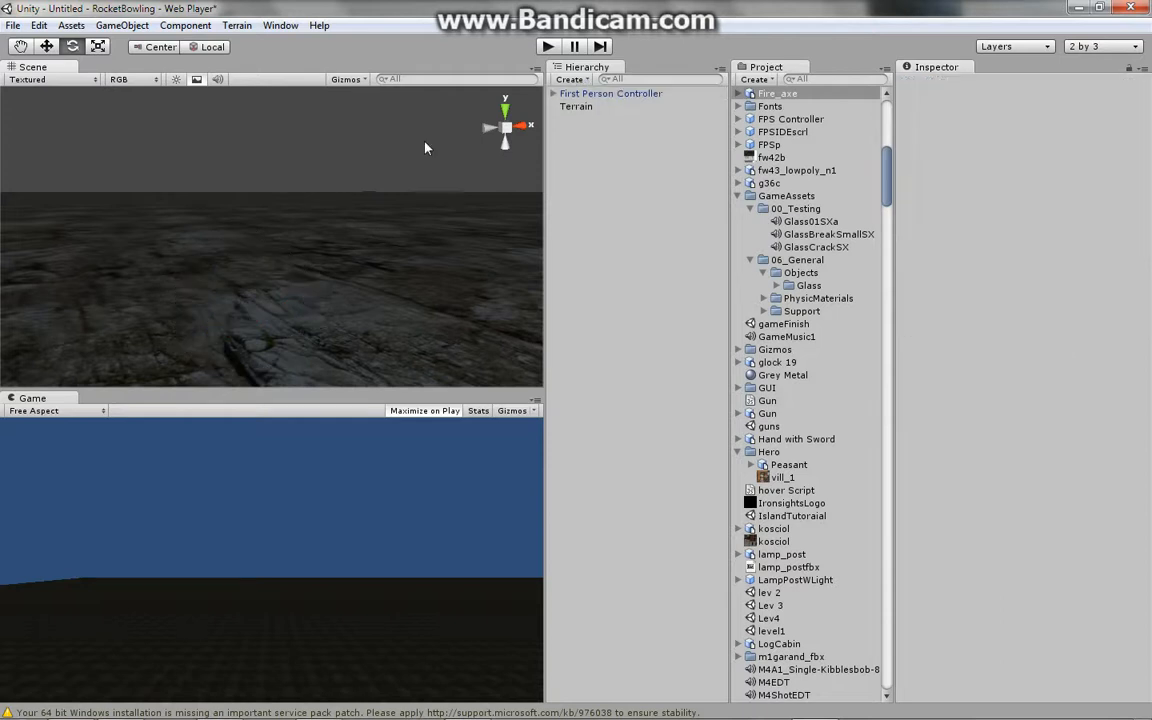
{"action": "left_click", "coordinate": [612, 94]}
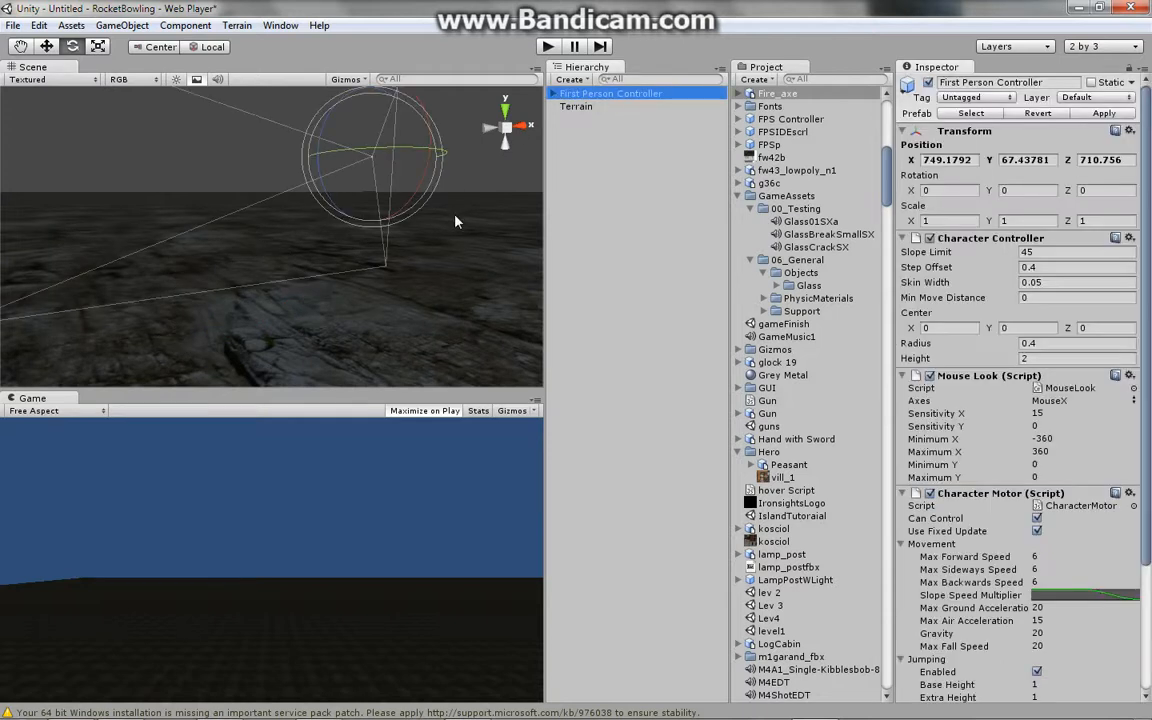
{"action": "key", "text": "f"}
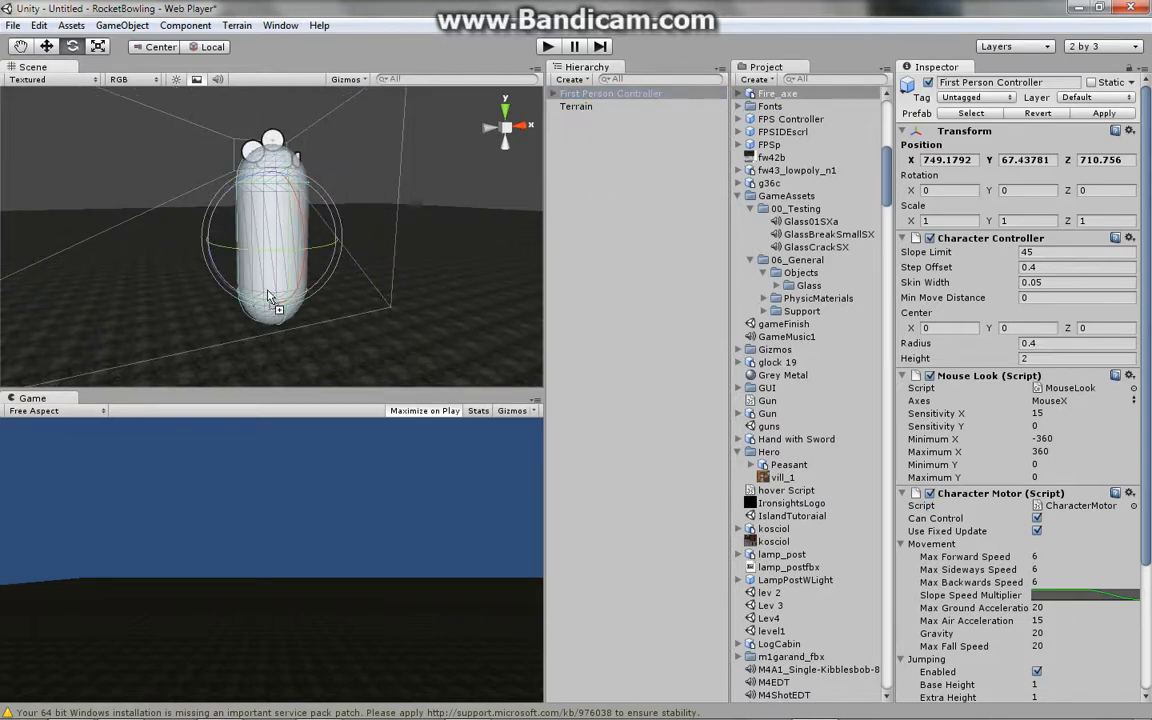
- Place a new Fire_axe instance at the First Person Controller's position and focus the view on it
{"action": "left_click_drag", "start_coordinate": [277, 275], "coordinate": [278, 270]}
{"action": "key", "text": "f"}
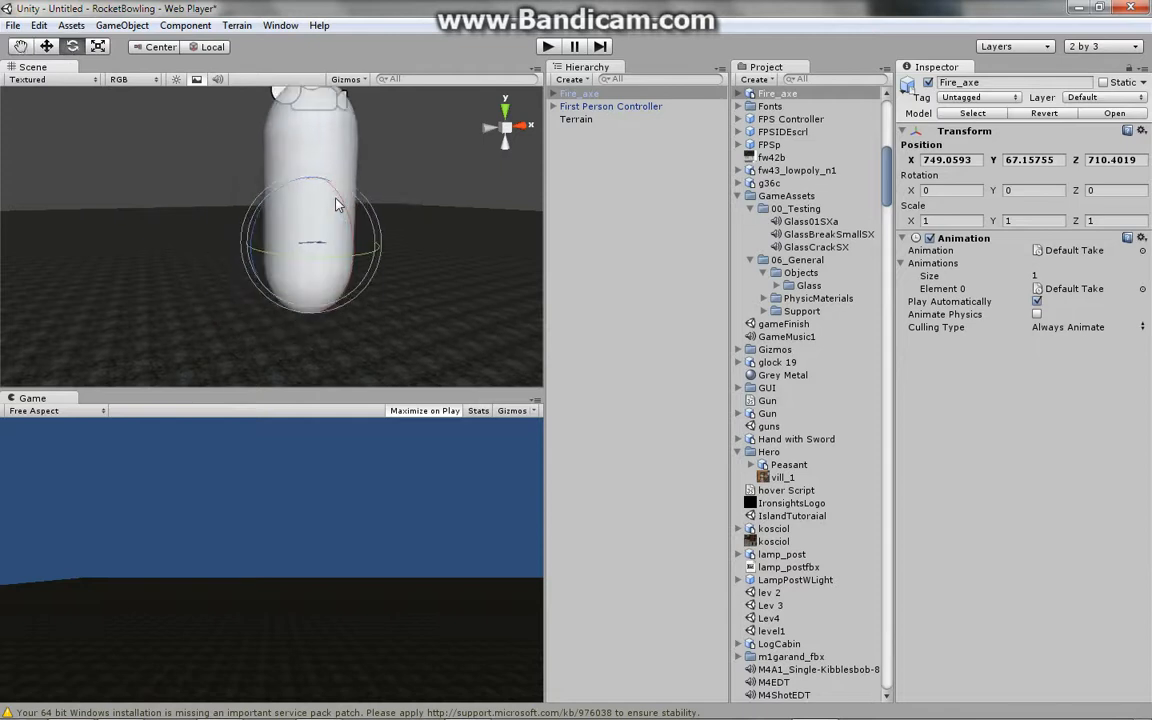
{"action": "scroll", "coordinate": [337, 202], "scroll_direction": "down", "scroll_amount": 9}
{"action": "middle_click_drag", "start_coordinate": [324, 237], "coordinate": [327, 264]}
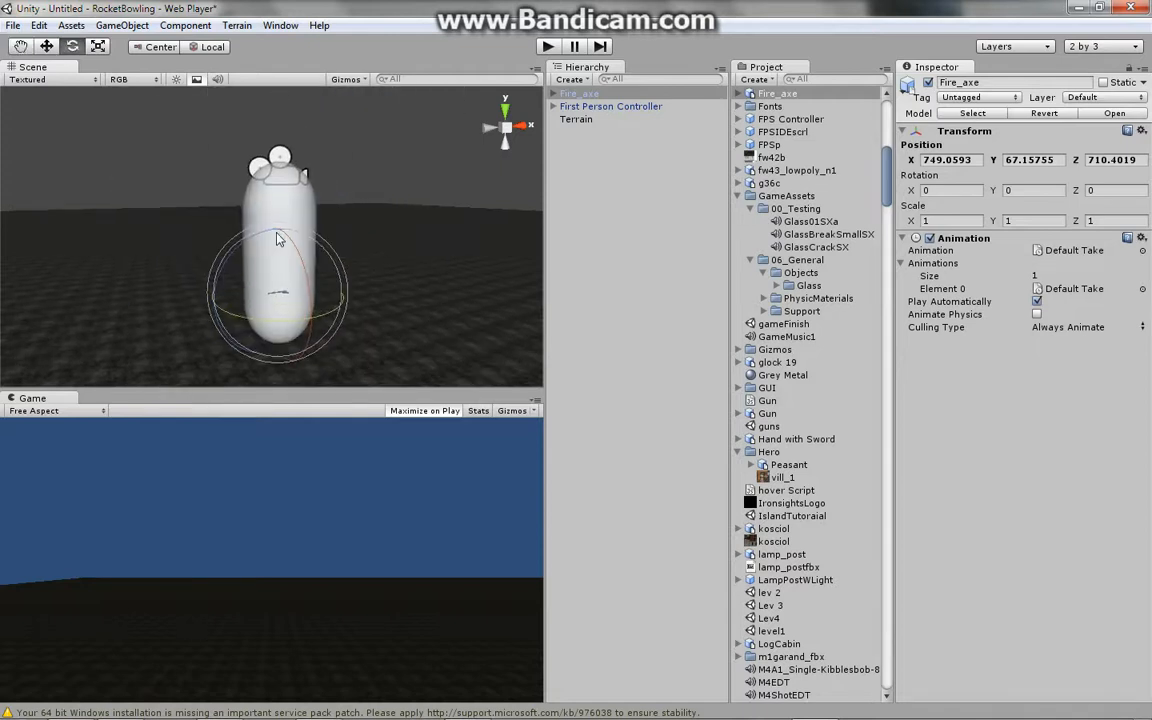
- Rotate the Fire_axe to about X -73, Y -86, Z 86 and nudge it slightly along Z
{"action": "left_click_drag", "start_coordinate": [272, 236], "coordinate": [348, 472]}
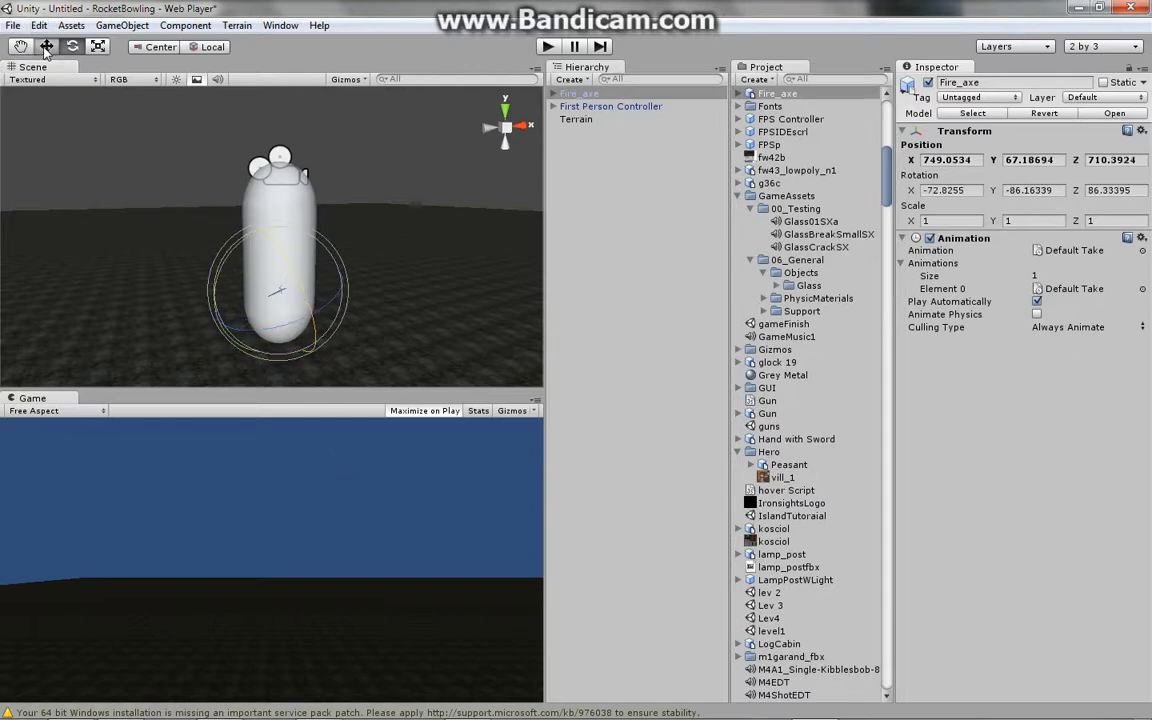
{"action": "left_click", "coordinate": [46, 46]}
{"action": "mouse_move", "coordinate": [308, 316]}
{"action": "left_mouse_down"}
{"action": "mouse_move", "coordinate": [322, 336]}
{"action": "mouse_move", "coordinate": [308, 334]}
{"action": "left_mouse_up"}
- Scale the Fire_axe to about X 7.9, Y 1, Z 6.5 with the Scale tool
{"action": "left_click", "coordinate": [98, 46]}
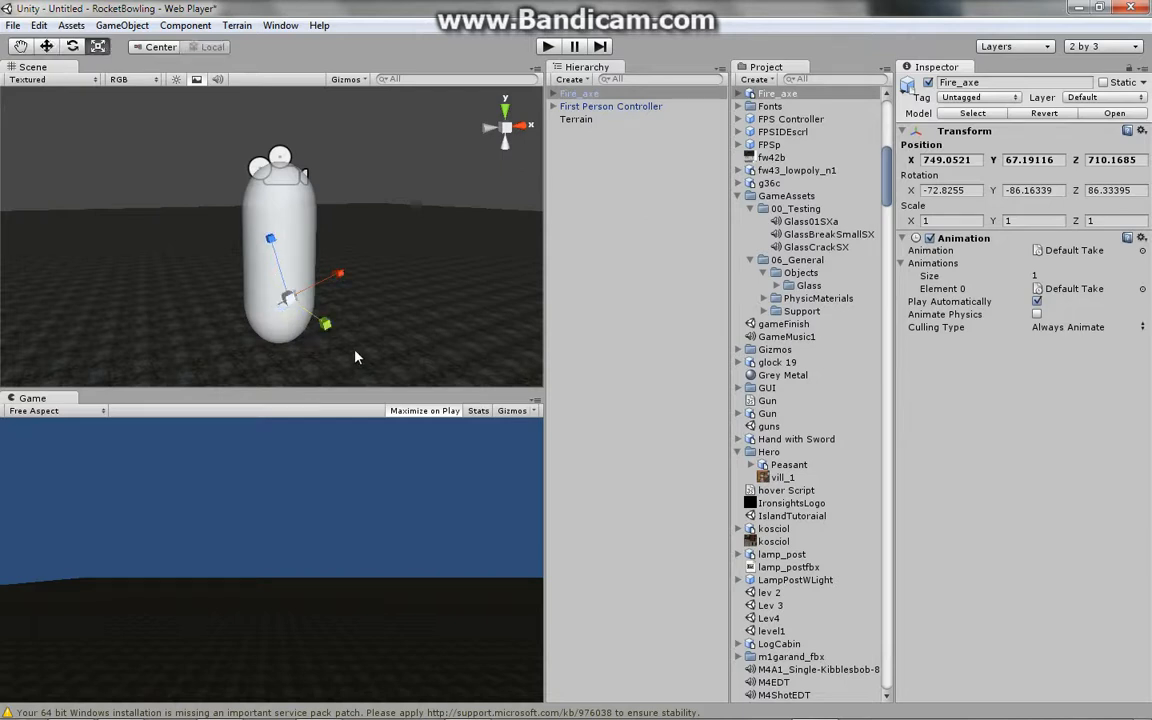
{"action": "mouse_move", "coordinate": [338, 280]}
{"action": "left_mouse_down"}
{"action": "mouse_move", "coordinate": [329, 234]}
{"action": "mouse_move", "coordinate": [626, 147]}
{"action": "mouse_move", "coordinate": [327, 258]}
{"action": "left_mouse_up"}
{"action": "left_click_drag", "start_coordinate": [212, 280], "coordinate": [182, 92]}
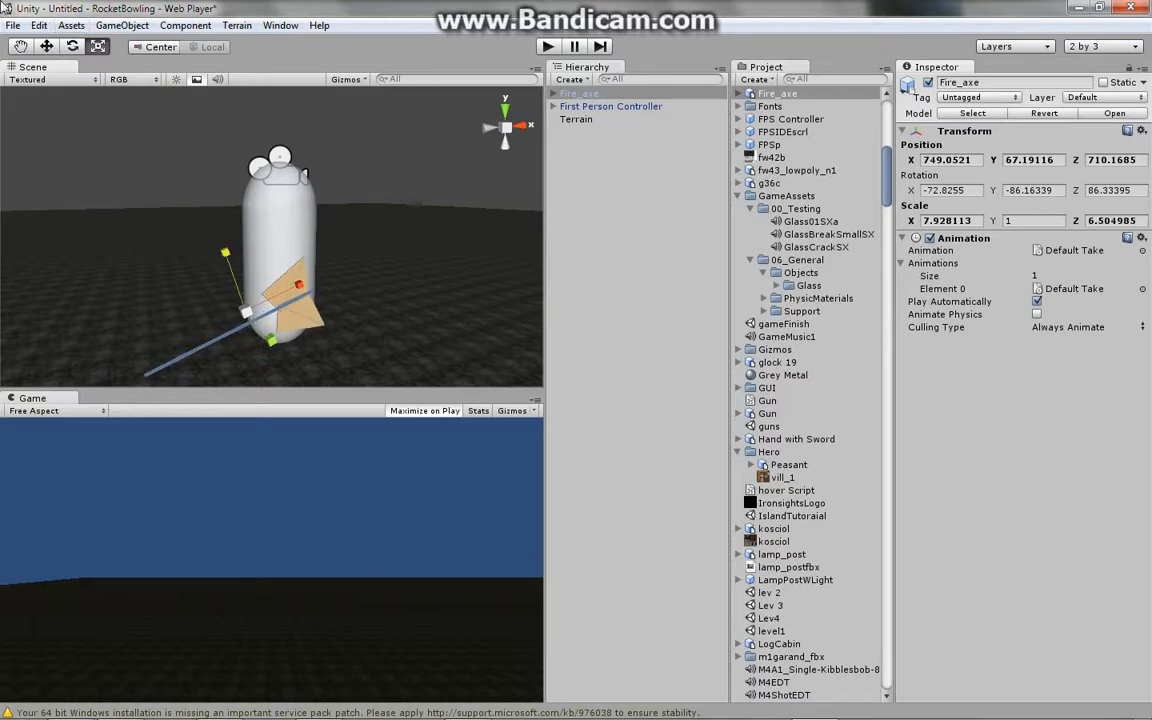
- Move the Fire_axe to about X 749.5, Y 67.3, Z 710.8 beside the controller
{"action": "left_click", "coordinate": [46, 46]}
{"action": "left_click_drag", "start_coordinate": [303, 290], "coordinate": [338, 247]}
{"action": "middle_click_drag", "start_coordinate": [338, 247], "coordinate": [470, 226]}
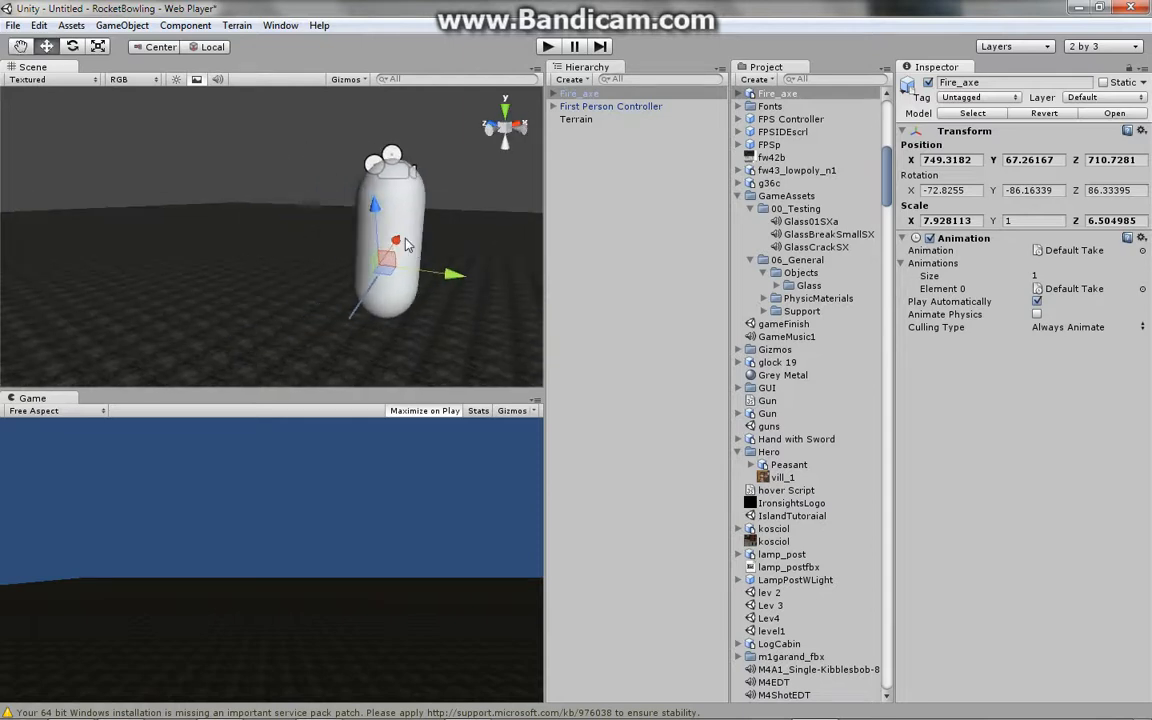
{"action": "left_click_drag", "start_coordinate": [418, 220], "coordinate": [447, 265]}
- Scale the Fire_axe up to about X 36, Y 4.6, Z 29.7
{"action": "left_click", "coordinate": [98, 46]}
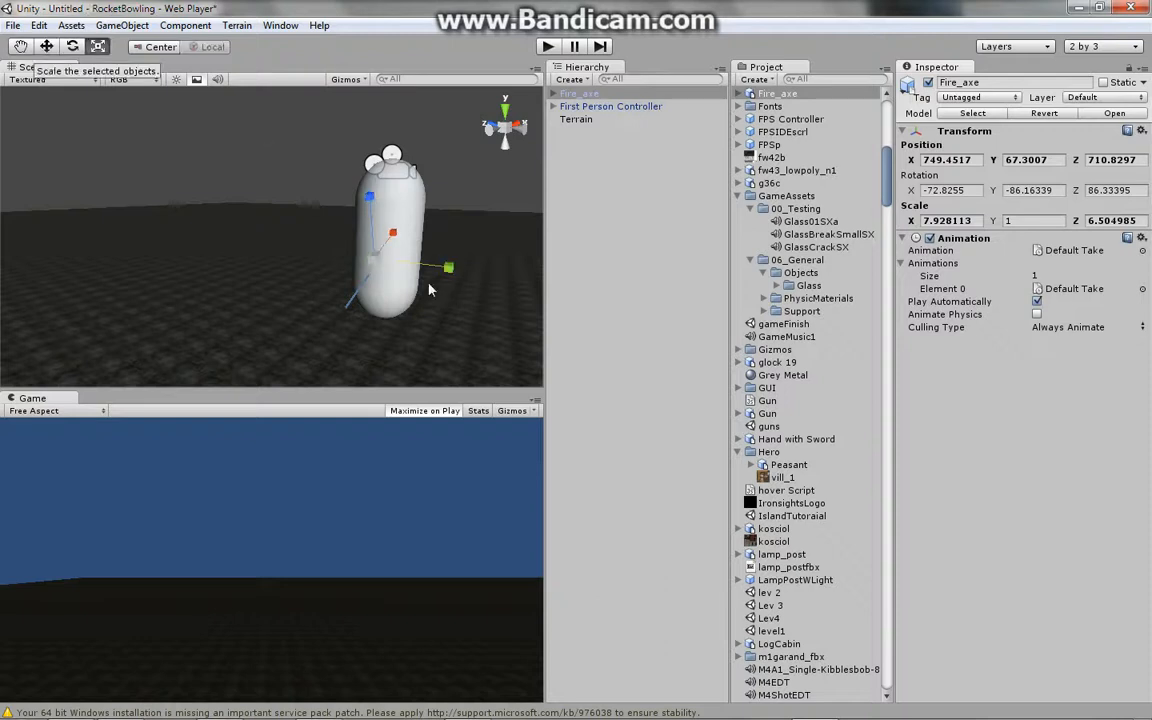
{"action": "left_click_drag", "start_coordinate": [382, 250], "coordinate": [658, 262]}
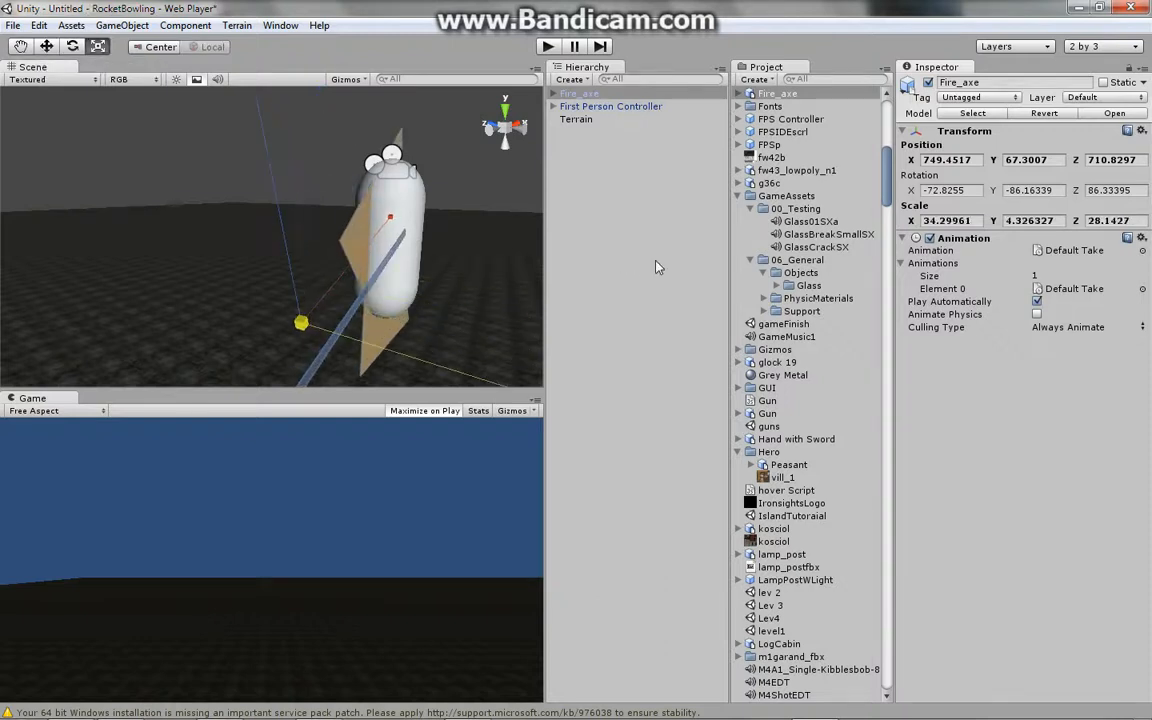
- Reposition the Fire_axe to about X 750, Y 67.6, Z 708 with its Z rotation near 156
{"action": "left_click", "coordinate": [47, 46]}
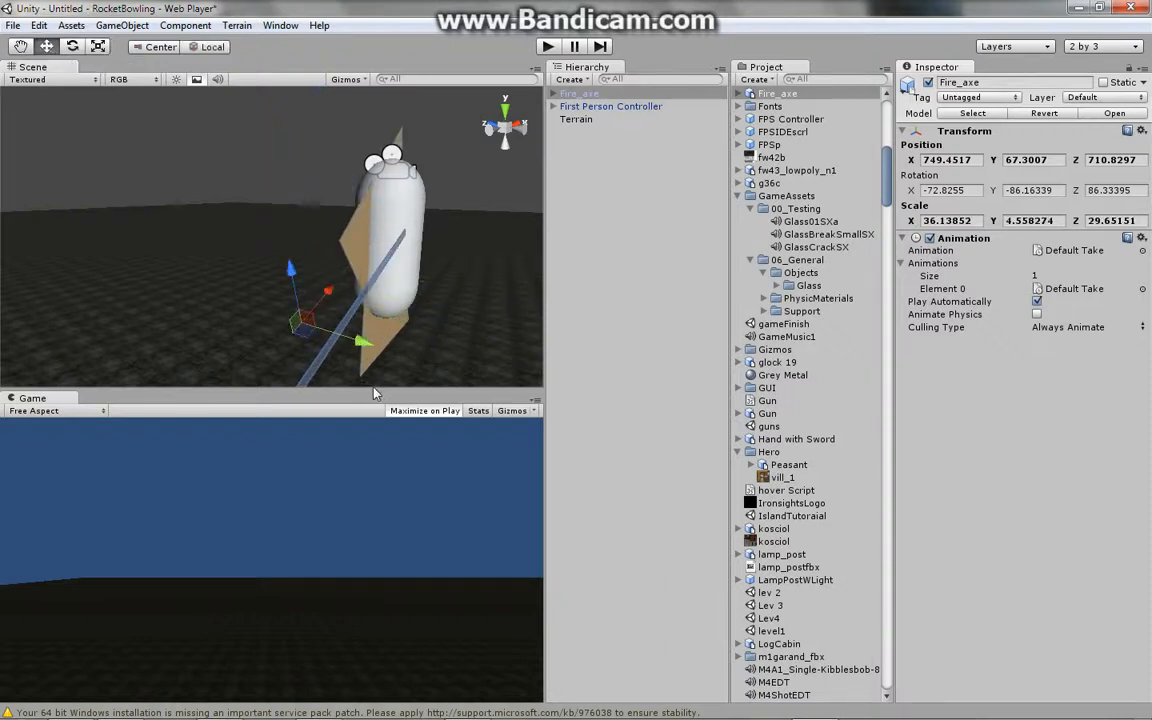
{"action": "mouse_move", "coordinate": [293, 265]}
{"action": "left_mouse_down"}
{"action": "mouse_move", "coordinate": [525, 254]}
{"action": "mouse_move", "coordinate": [296, 250]}
{"action": "left_mouse_up"}
{"action": "left_click", "coordinate": [72, 47]}
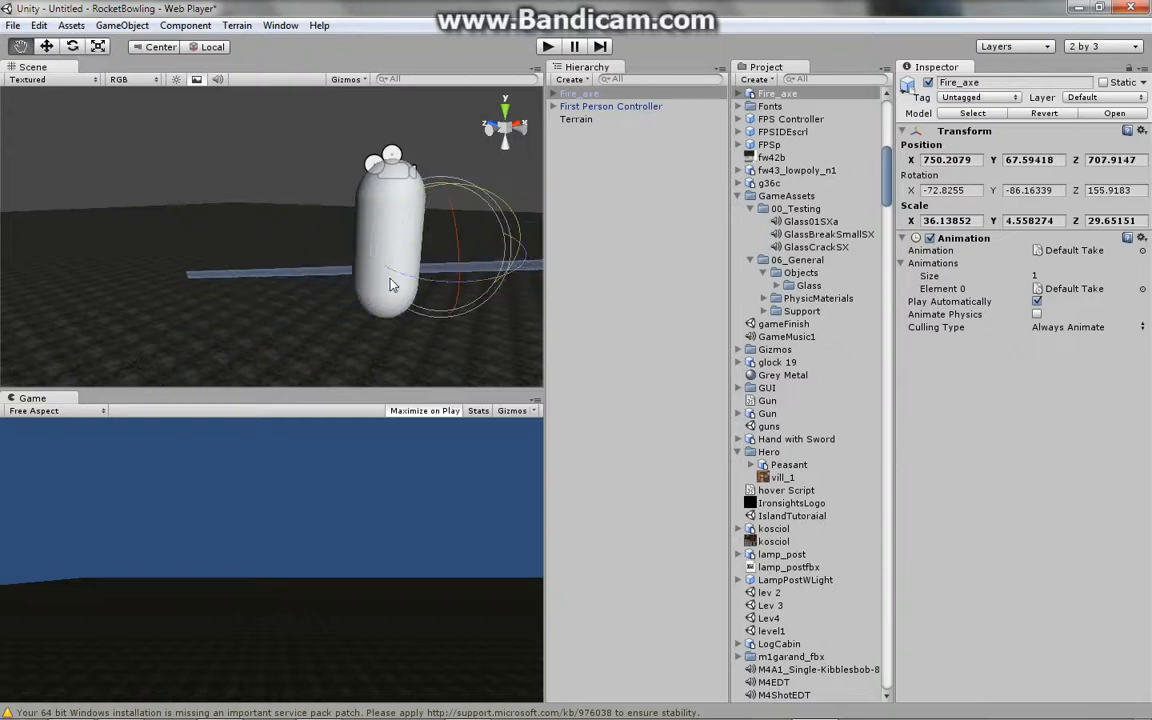
- Scale the Fire_axe's Y up to about 32.2
{"action": "middle_click_drag", "start_coordinate": [391, 283], "coordinate": [435, 316]}
{"action": "left_click_drag", "start_coordinate": [435, 316], "coordinate": [396, 391], "text": "alt"}
{"action": "key", "text": "r"}
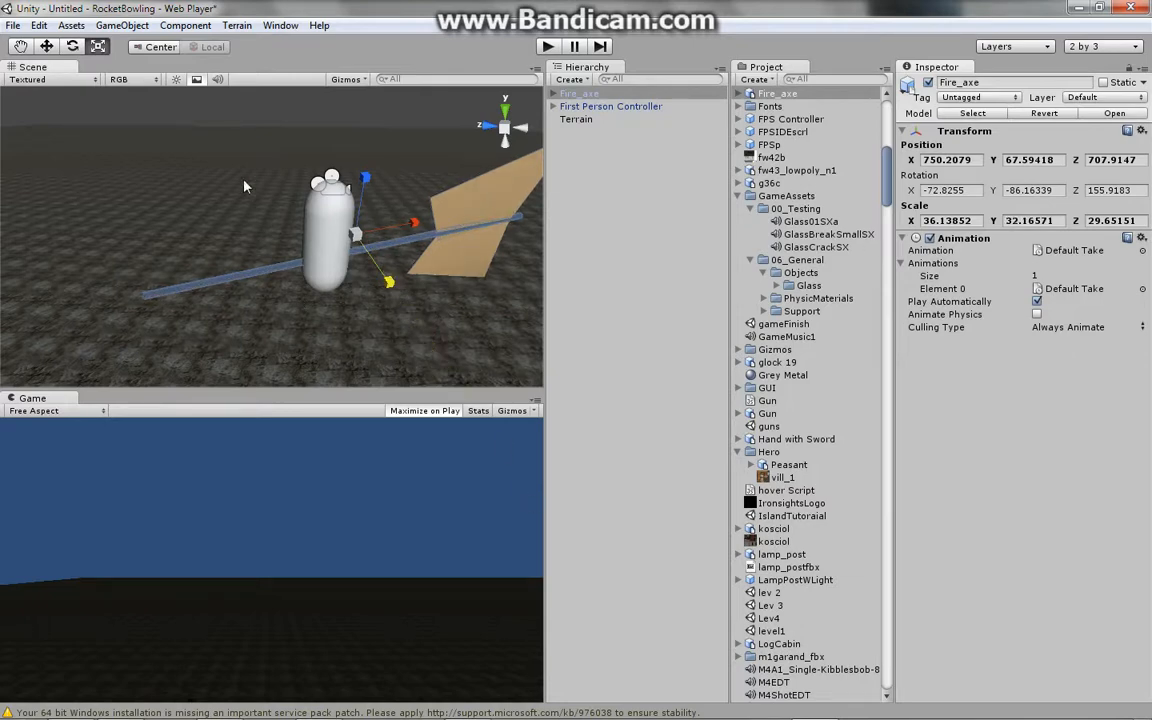
- Rotate the Fire_axe to about X 45.5, Y 111, Z 188
{"action": "left_click", "coordinate": [72, 47]}
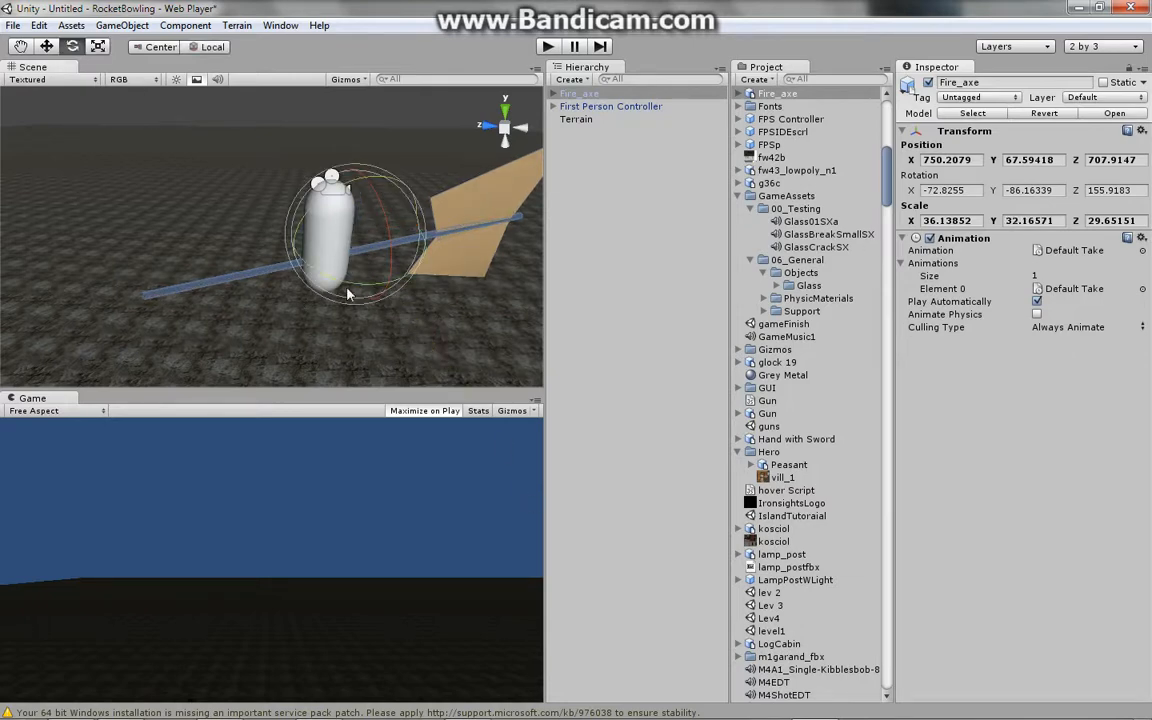
{"action": "left_click_drag", "start_coordinate": [323, 260], "coordinate": [277, 298]}
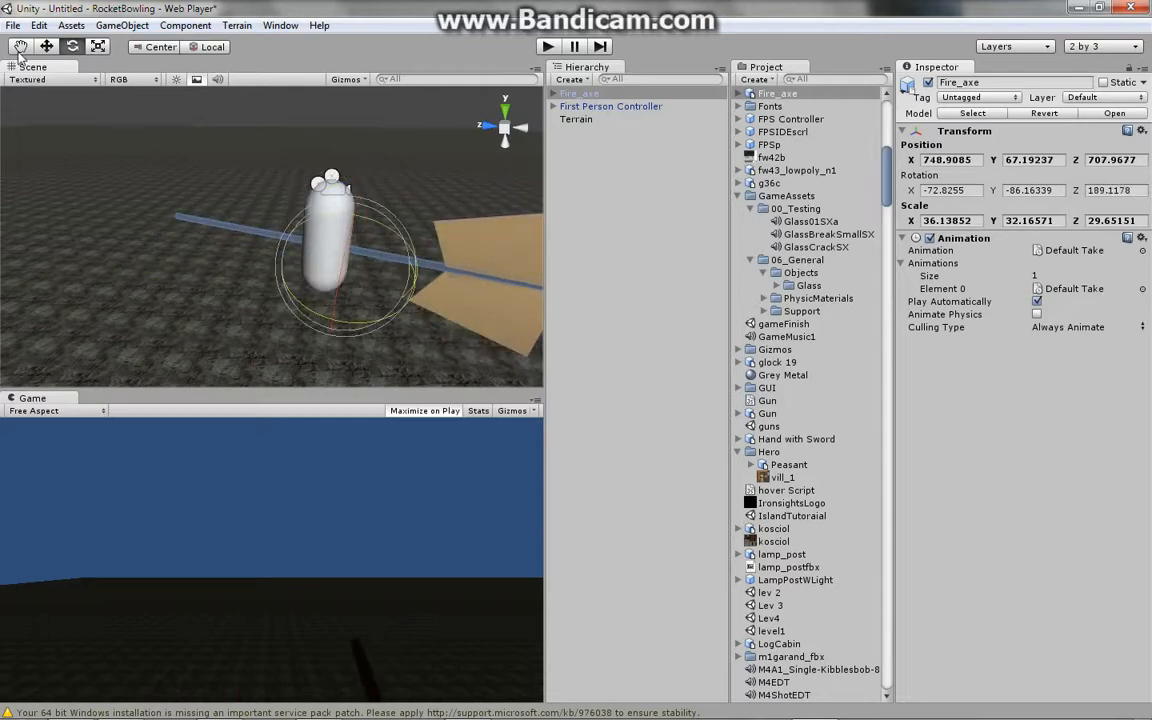
{"action": "left_click_drag", "start_coordinate": [378, 231], "coordinate": [82, 150]}
{"action": "left_click", "coordinate": [52, 49]}
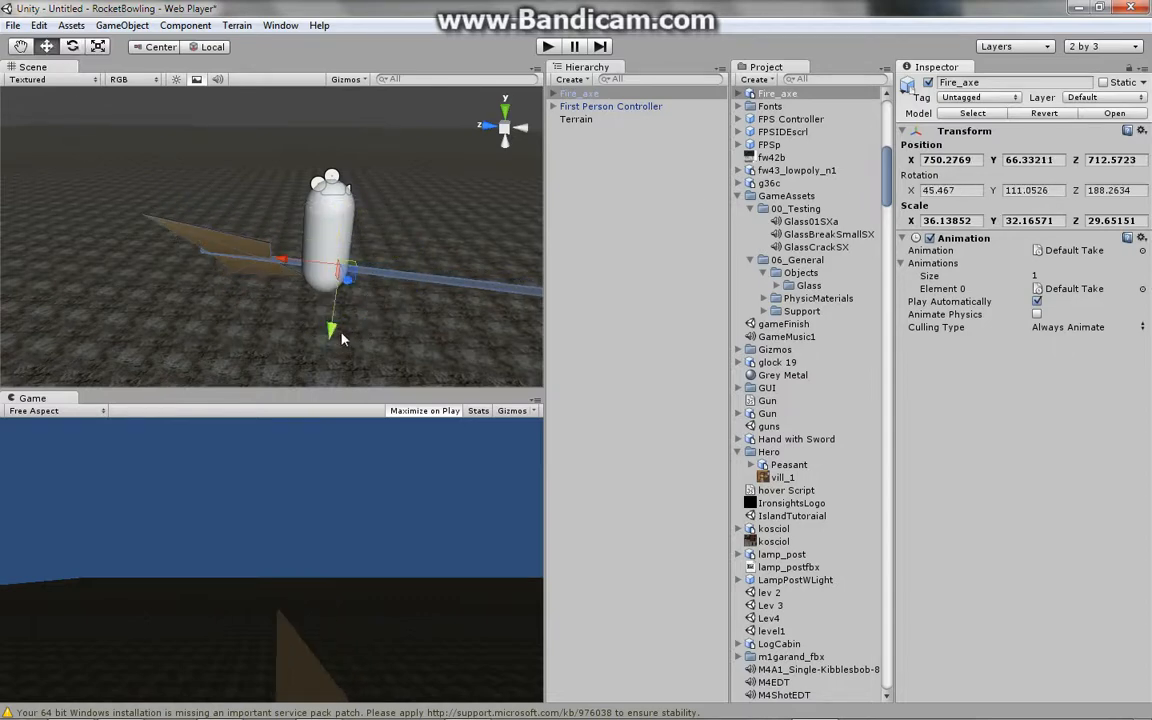
- Move the Fire_axe in front of the controller to about X 750.8, Y 67.0, Z 715.7
{"action": "left_click_drag", "start_coordinate": [341, 338], "coordinate": [148, 261]}
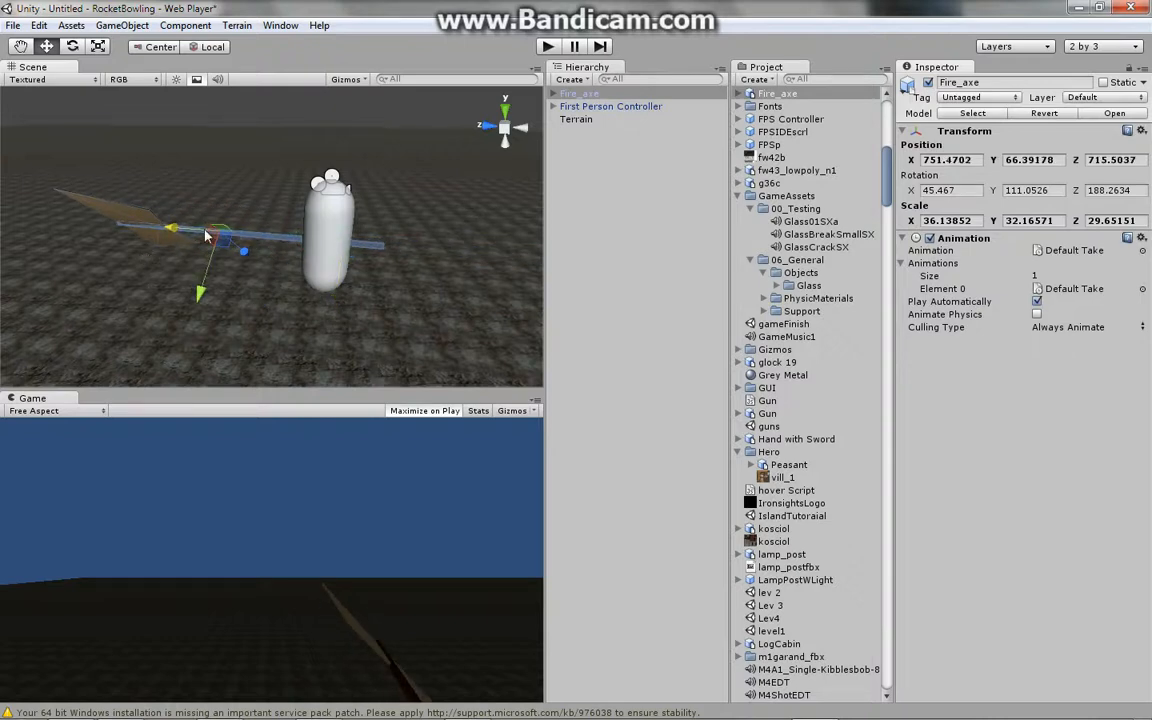
{"action": "left_click_drag", "start_coordinate": [244, 254], "coordinate": [267, 221]}
{"action": "scroll", "coordinate": [283, 302], "scroll_direction": "down", "scroll_amount": 1}
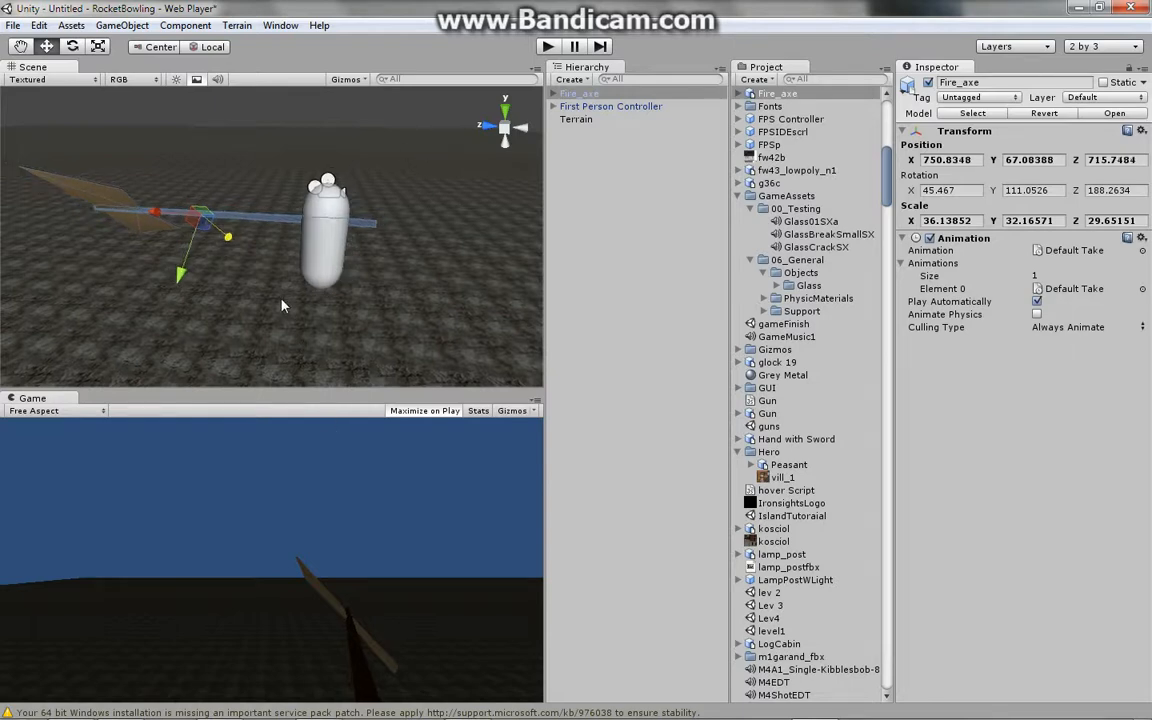
{"action": "scroll", "coordinate": [283, 302], "scroll_direction": "up", "scroll_amount": 2}
{"action": "scroll", "coordinate": [279, 309], "scroll_direction": "down", "scroll_amount": 2}
{"action": "scroll", "coordinate": [298, 369], "scroll_direction": "down", "scroll_amount": 1}
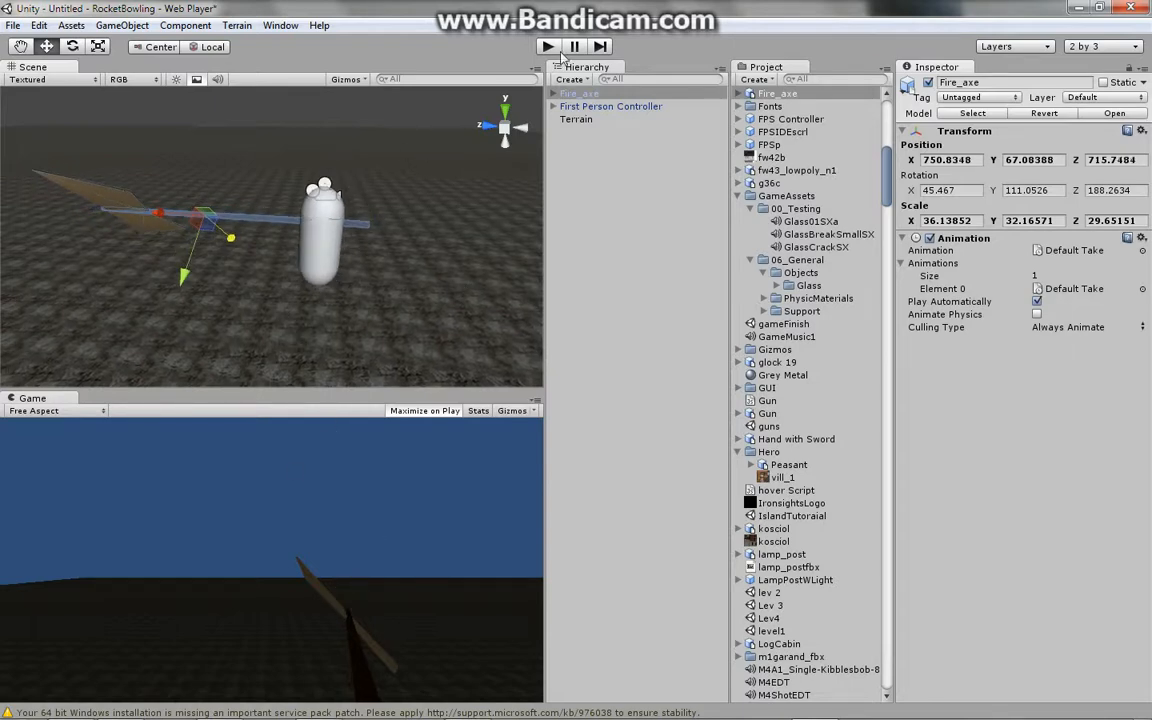
- Parent the Fire_axe under the First Person Controller's Main Camera and expand the camera's children
{"action": "left_click_drag", "start_coordinate": [583, 100], "coordinate": [590, 141]}
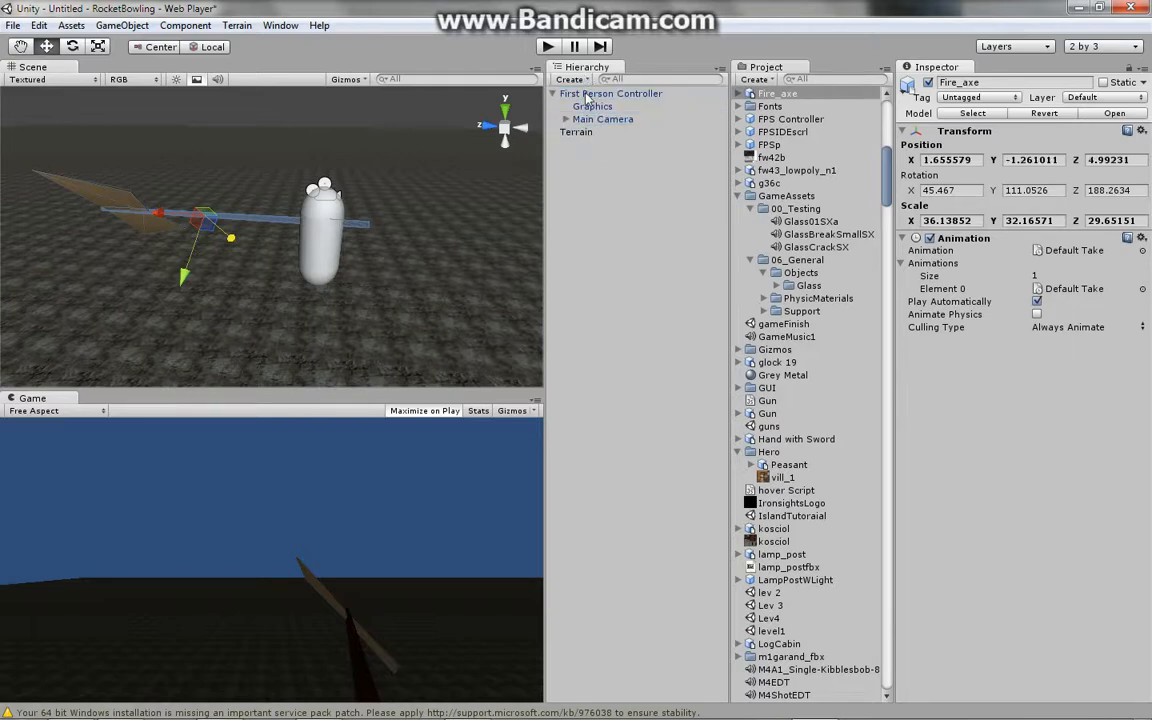
{"action": "left_click", "coordinate": [566, 120]}
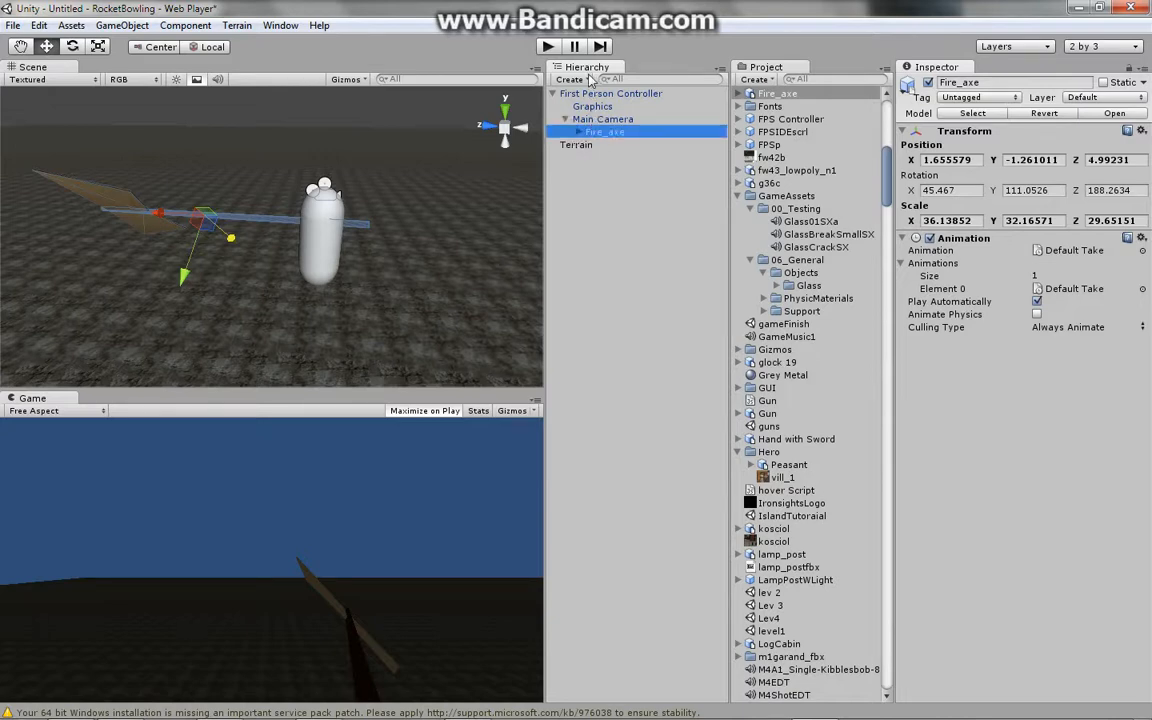
- Play the game to preview the axe held in view, then stop playback
{"action": "left_click", "coordinate": [546, 47]}
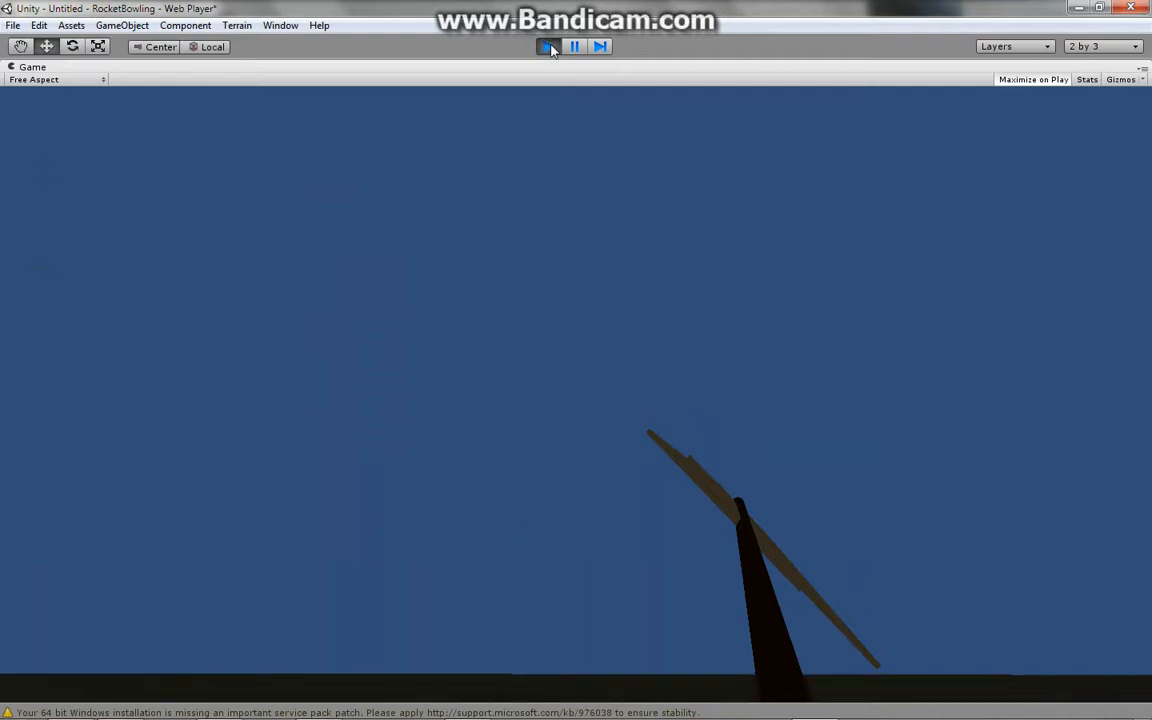
{"action": "key", "text": "ctrl+p"}
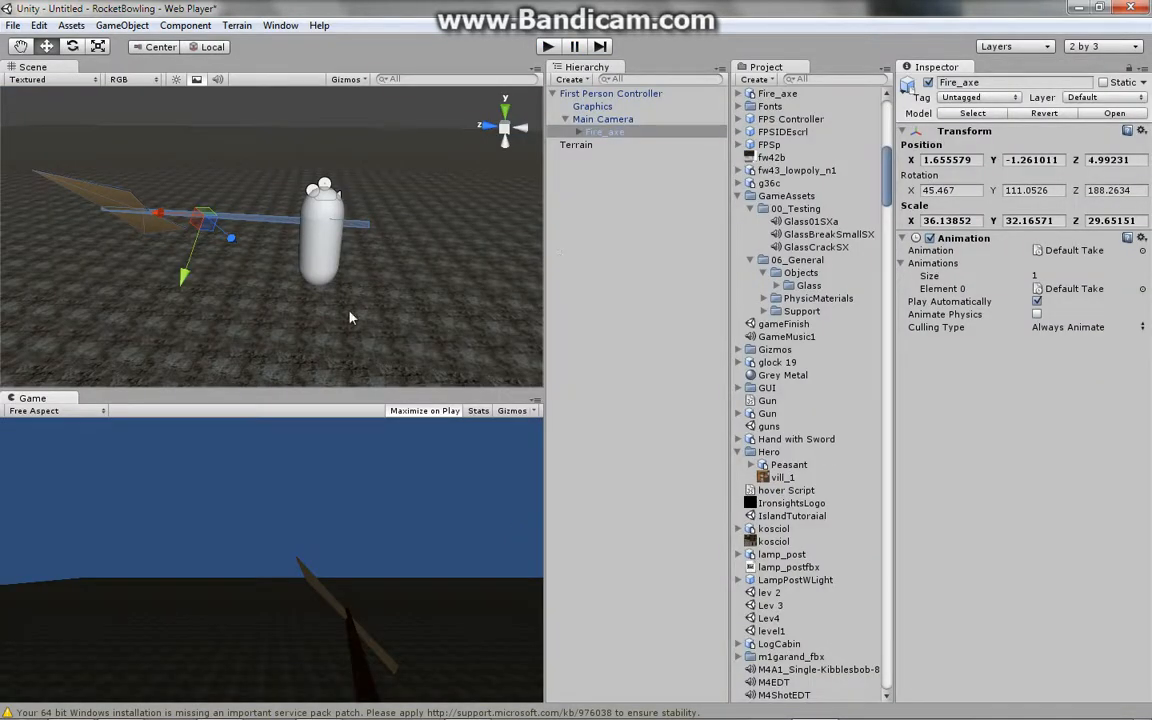
{"action": "scroll", "coordinate": [350, 318], "scroll_direction": "down", "scroll_amount": 5}
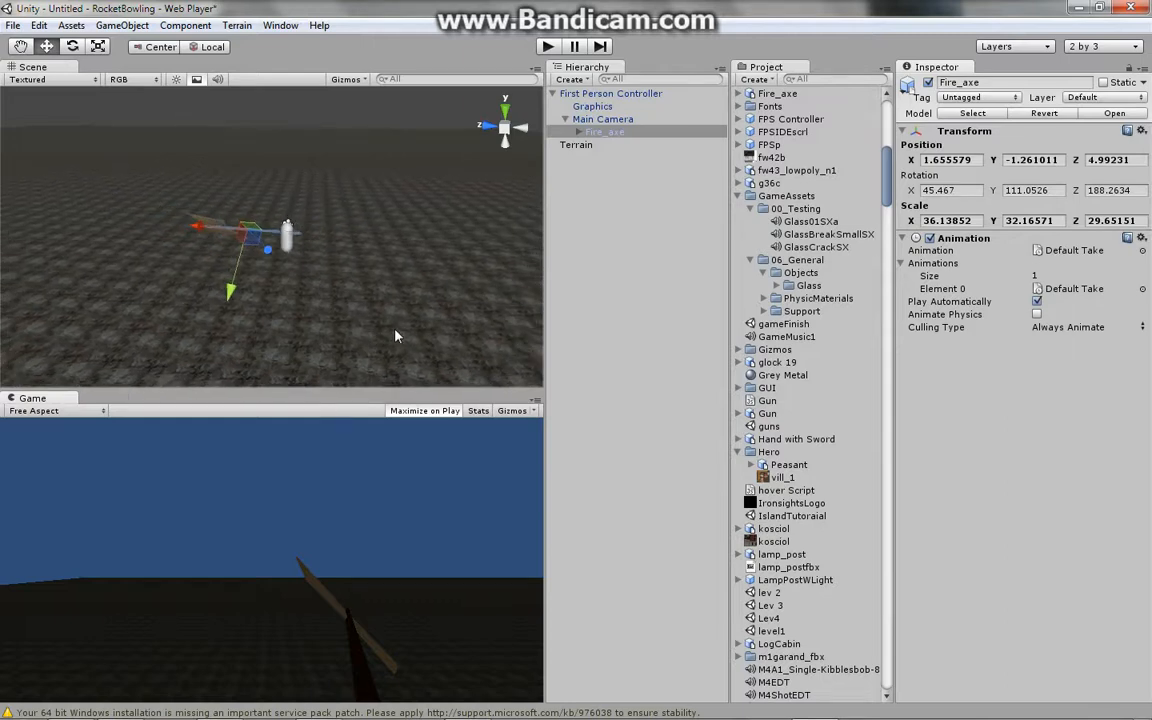
{"action": "scroll", "coordinate": [390, 322], "scroll_direction": "down", "scroll_amount": 8}
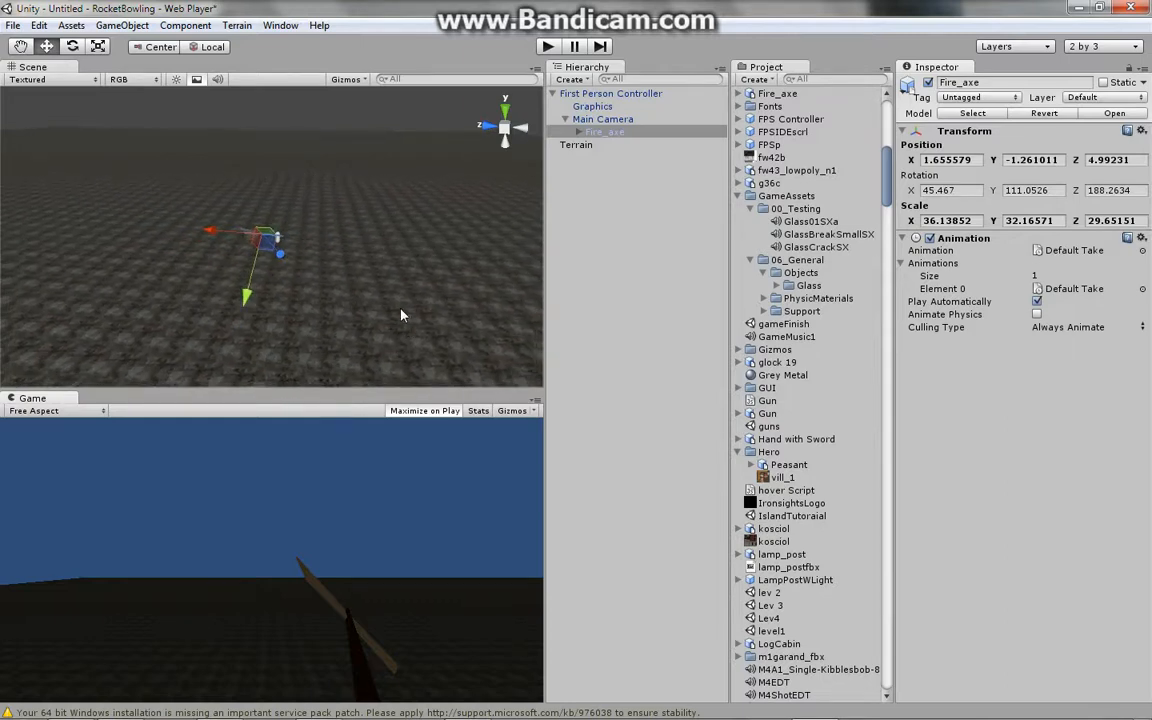
{"action": "scroll", "coordinate": [399, 315], "scroll_direction": "down", "scroll_amount": 4}
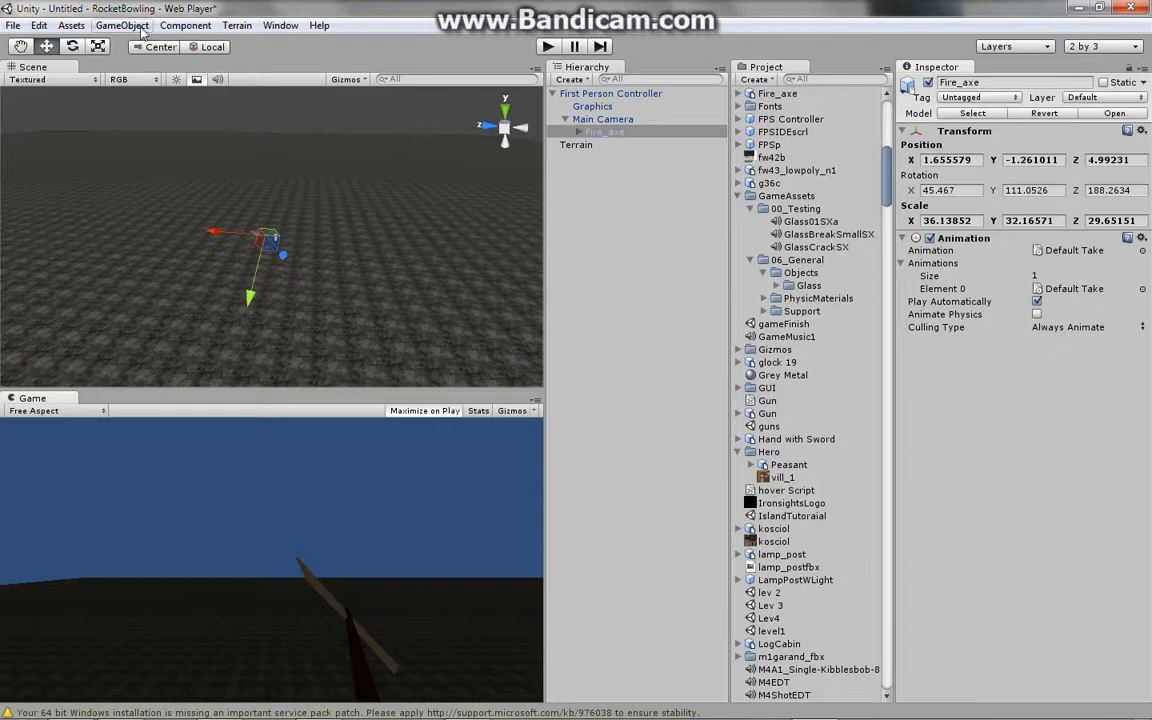
{"action": "left_click", "coordinate": [128, 25]}
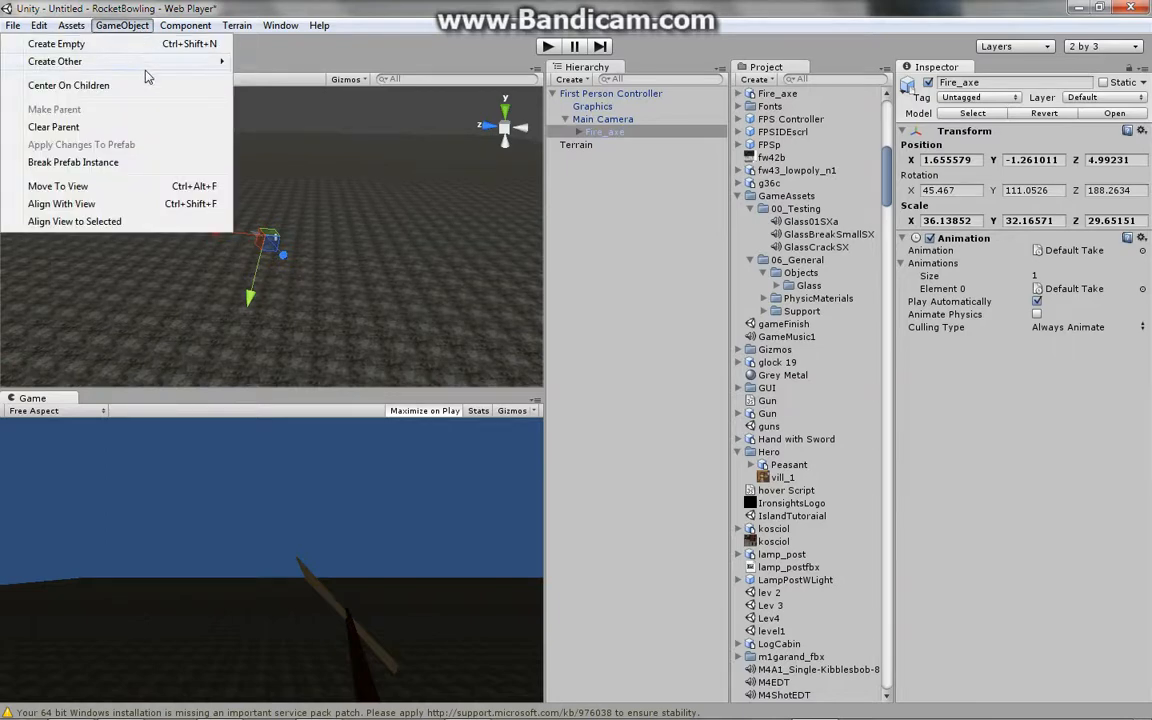
{"action": "mouse_move", "coordinate": [213, 62]}
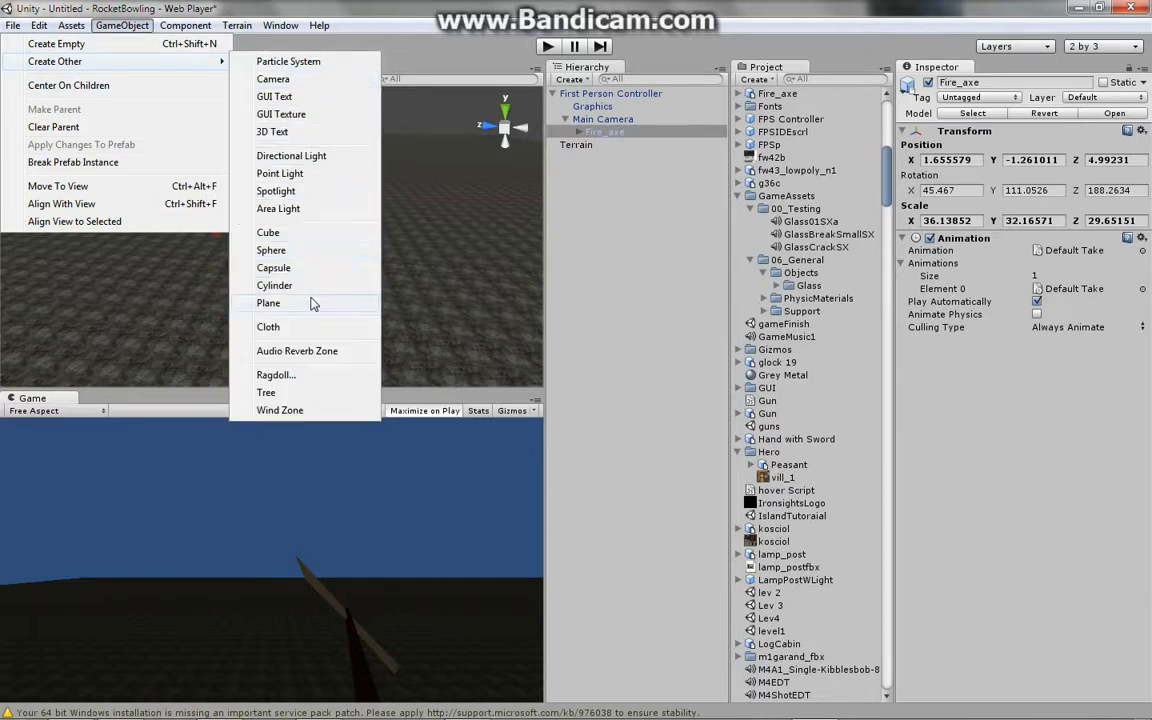
{"action": "left_click", "coordinate": [295, 235]}
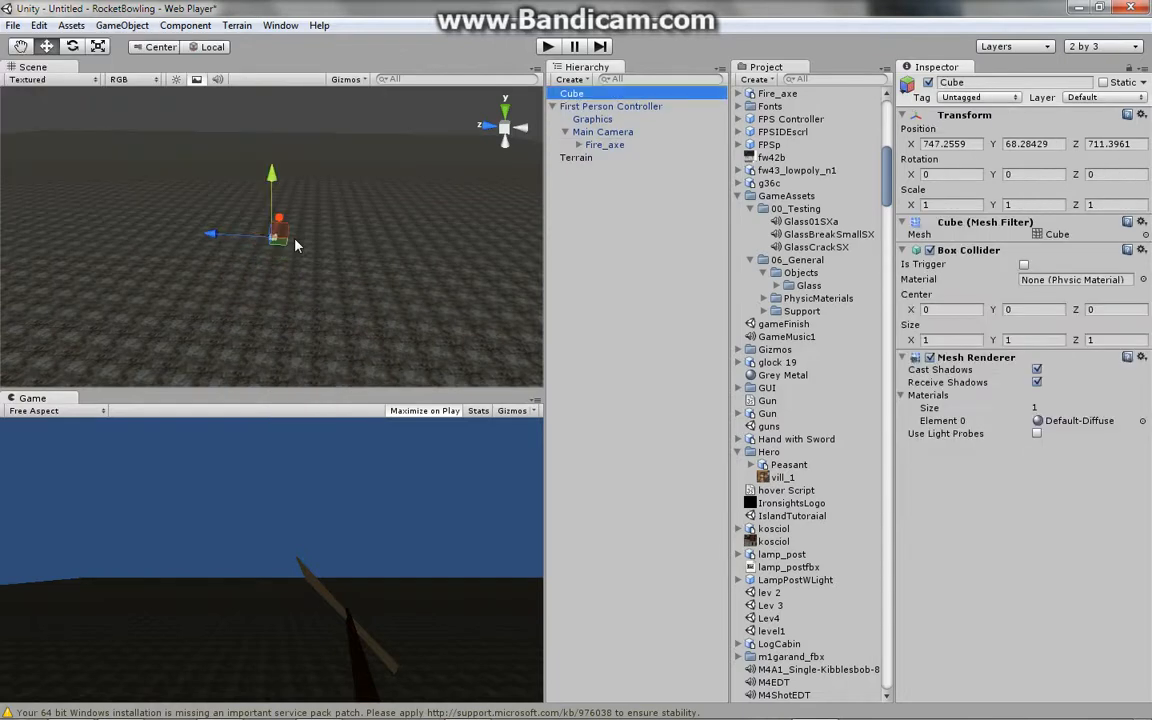
{"action": "key", "text": "f"}
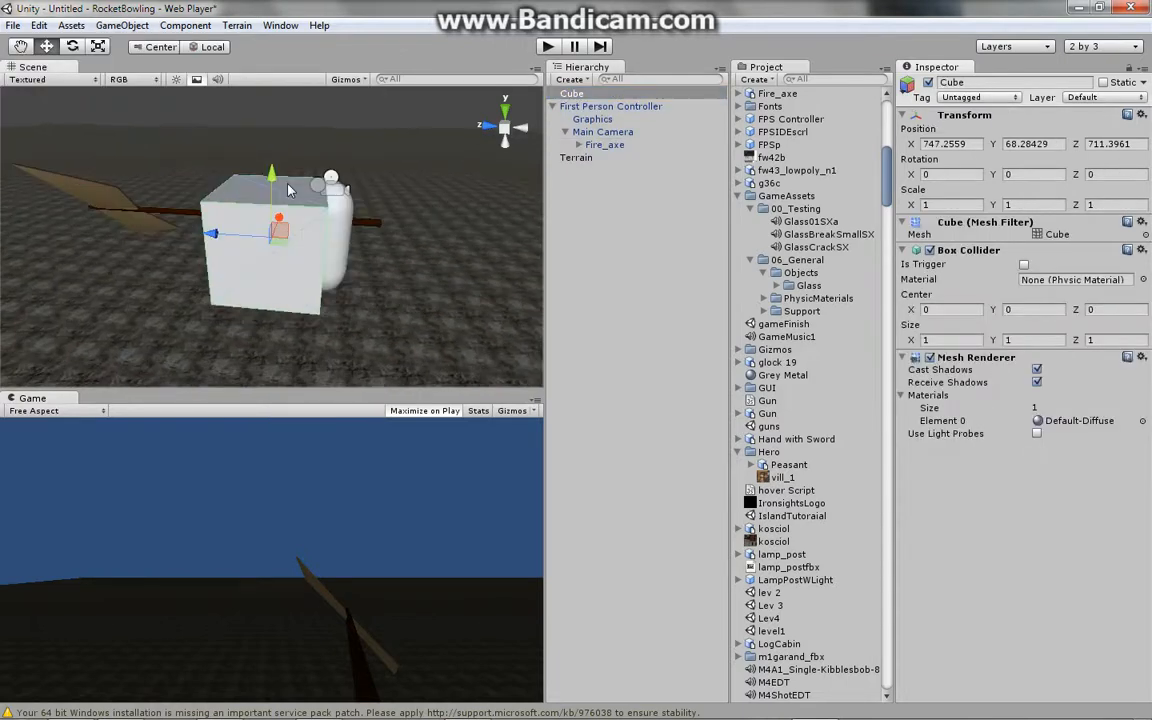
{"action": "scroll", "coordinate": [287, 184], "scroll_direction": "down", "scroll_amount": 2}
{"action": "left_click_drag", "start_coordinate": [268, 174], "coordinate": [283, 42]}
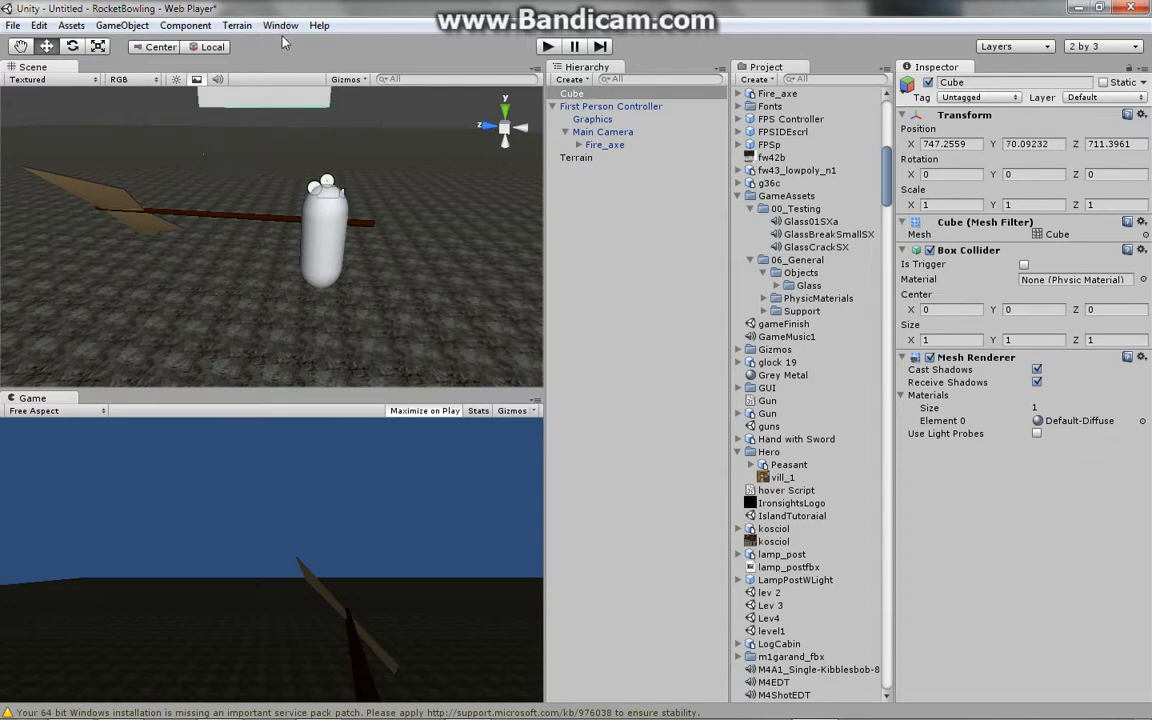
{"action": "scroll", "coordinate": [287, 193], "scroll_direction": "down", "scroll_amount": 3}
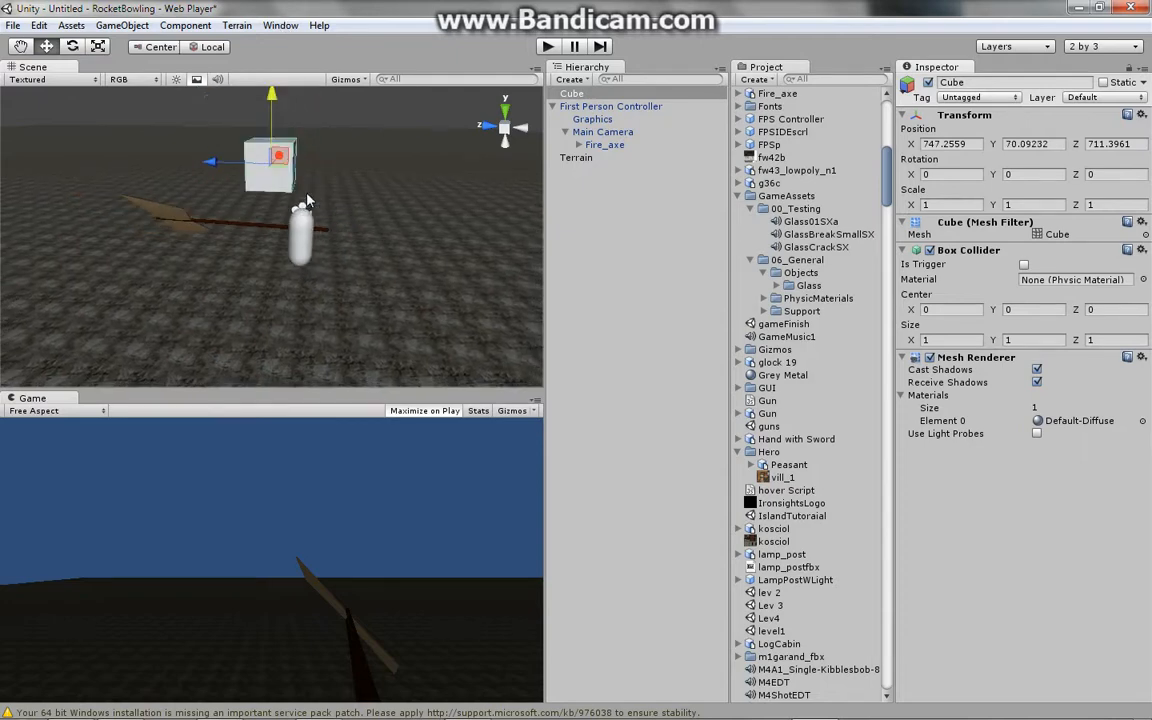
{"action": "key", "text": "Delete"}
- Switch to GIMP and create a new 640 × 400 pixel image filled with transparency
{"action": "mouse_move", "coordinate": [450, 705]}
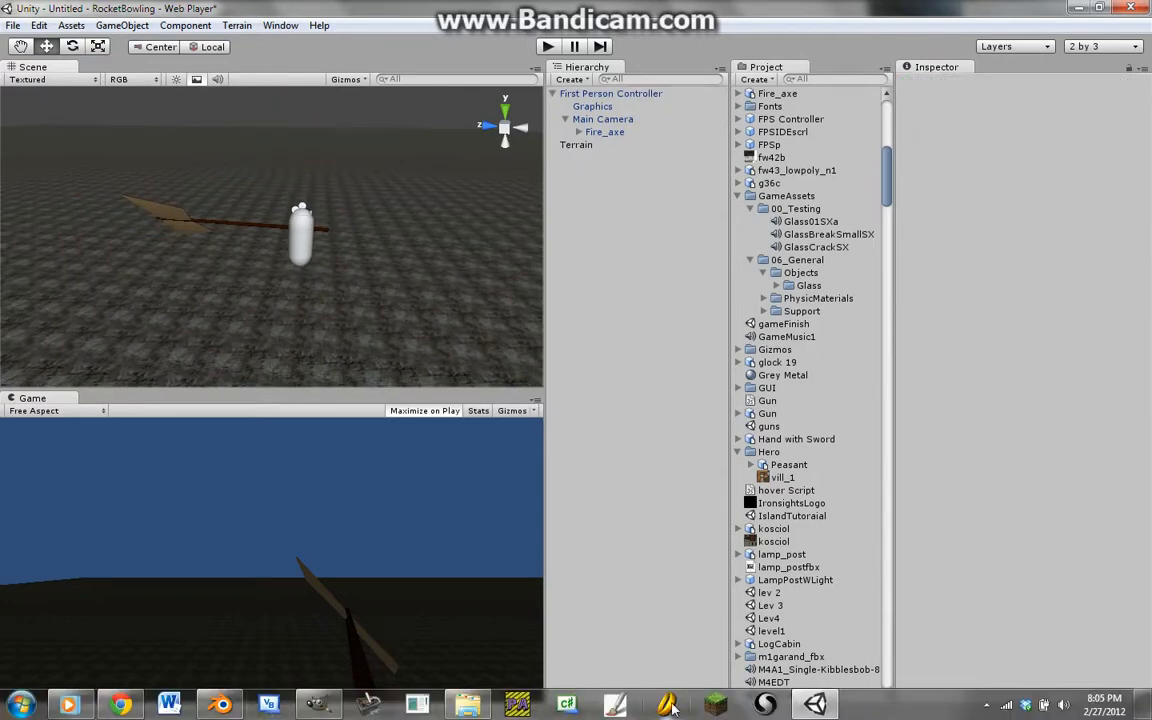
{"action": "left_click", "coordinate": [318, 705]}
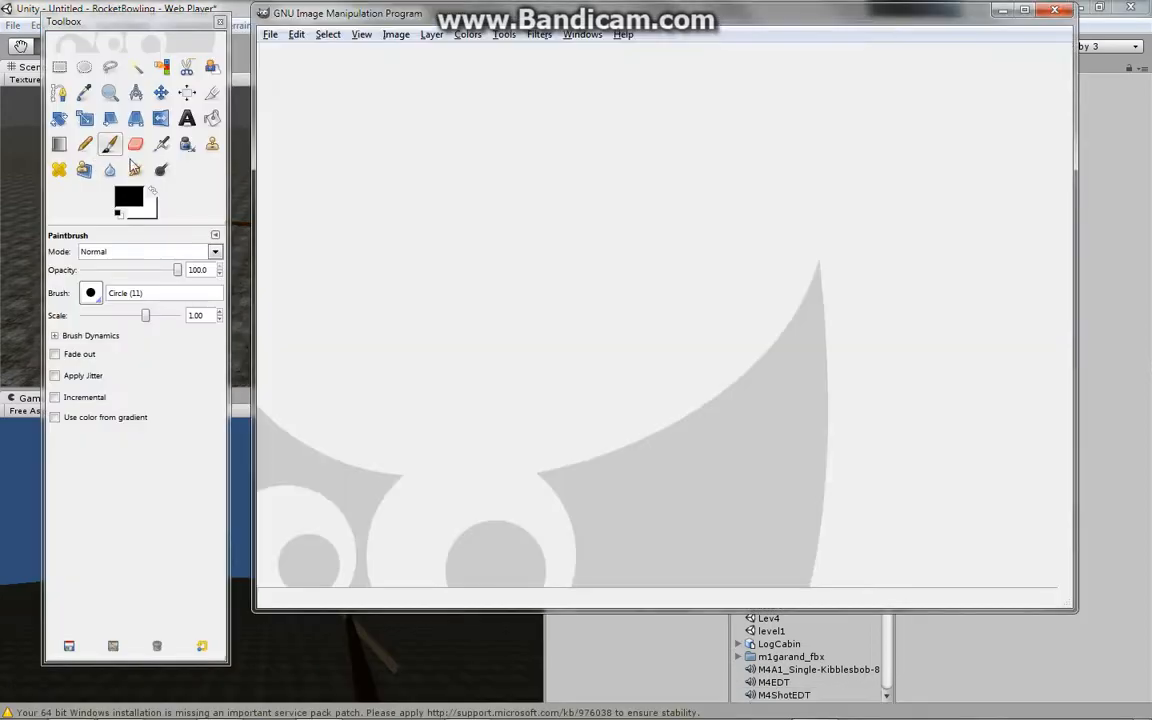
{"action": "left_click", "coordinate": [265, 37]}
{"action": "mouse_move", "coordinate": [293, 70]}
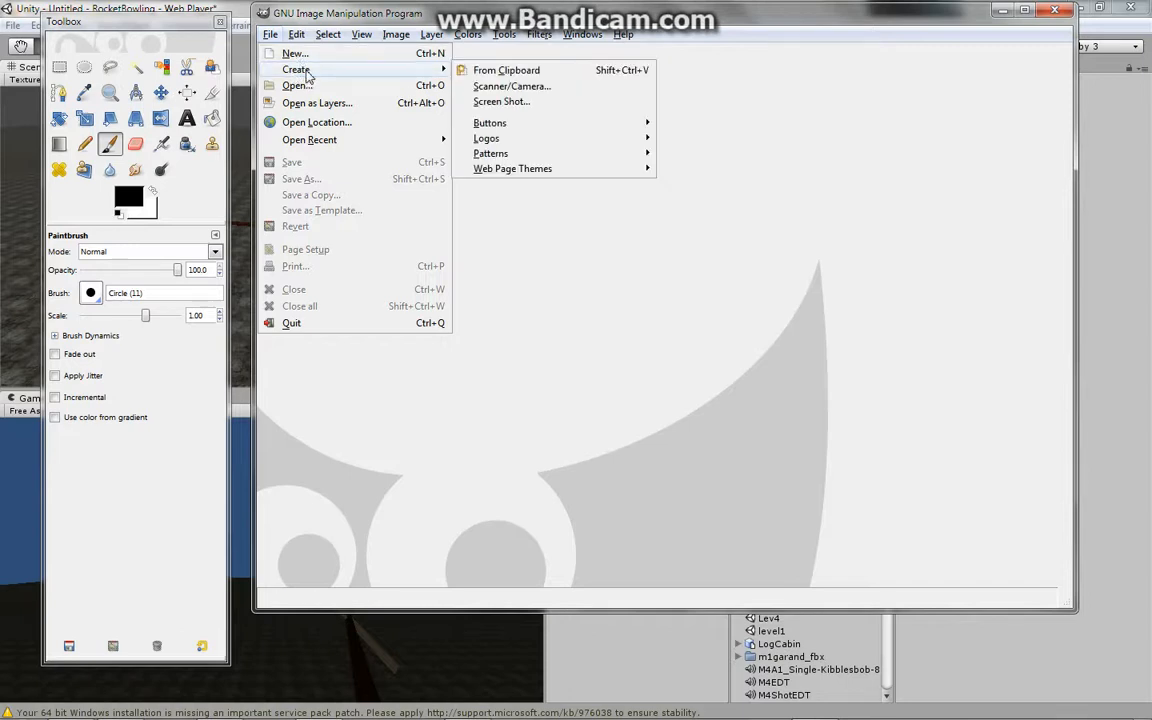
{"action": "left_click", "coordinate": [300, 54]}
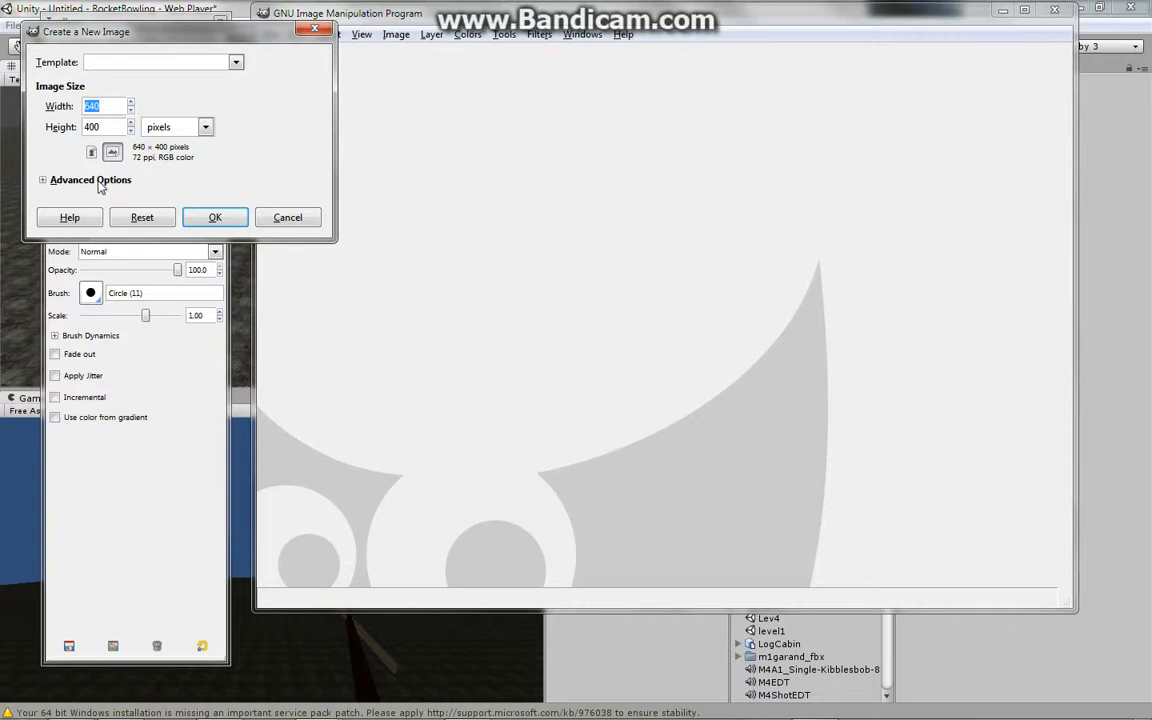
{"action": "left_click", "coordinate": [100, 184]}
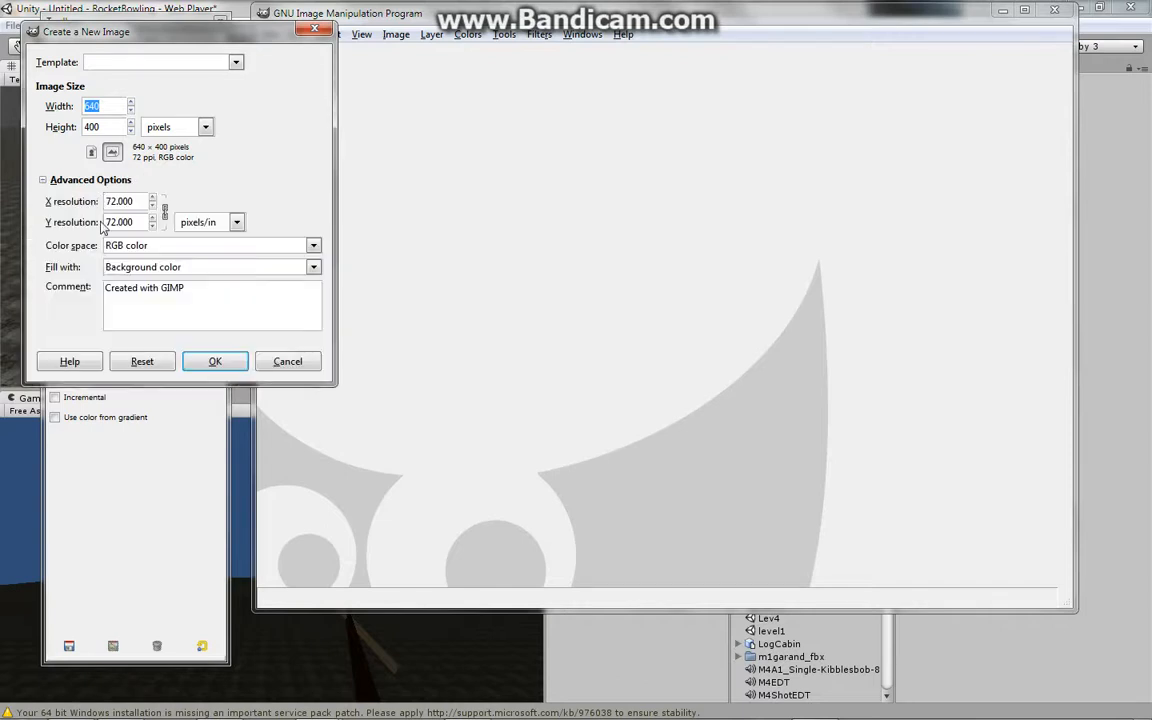
{"action": "left_click", "coordinate": [158, 272]}
{"action": "left_click", "coordinate": [156, 338]}
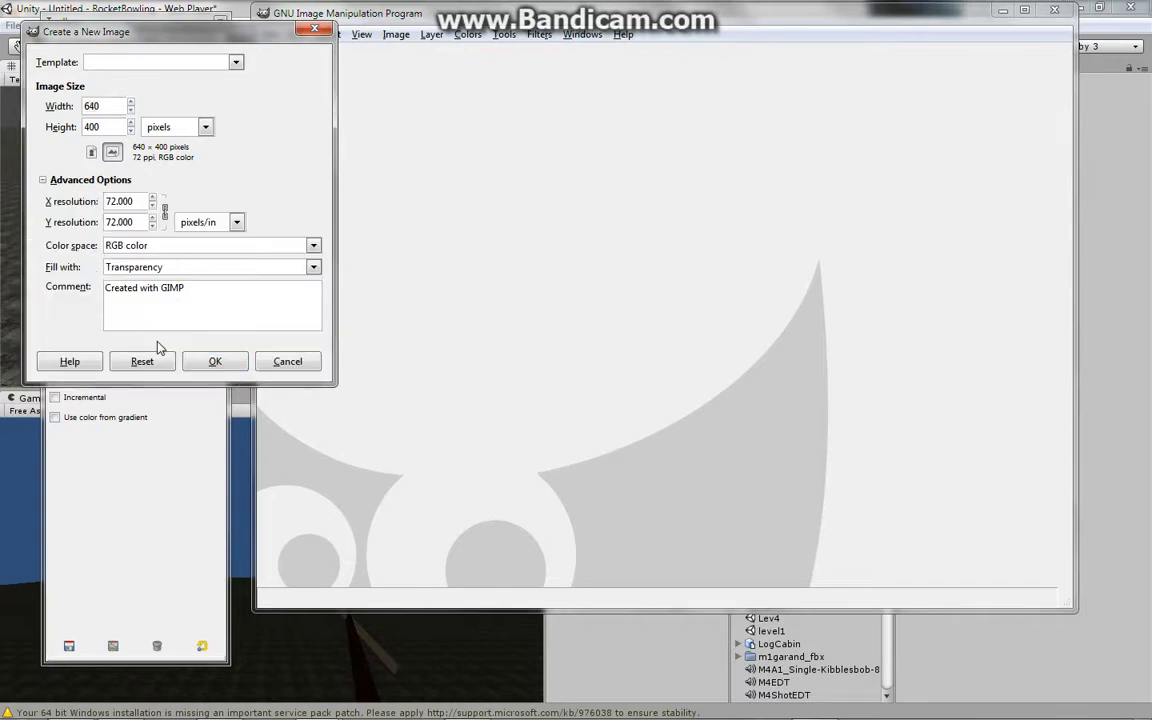
{"action": "left_click", "coordinate": [216, 363]}
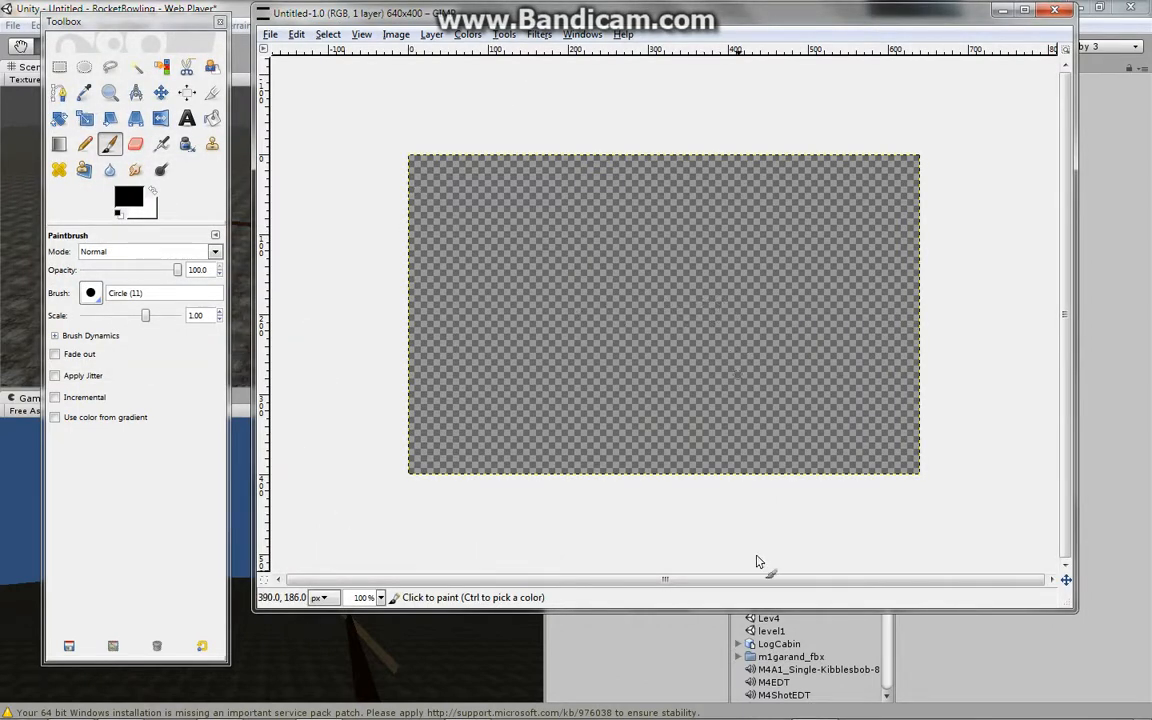
{"action": "mouse_move", "coordinate": [848, 703]}
{"action": "left_click", "coordinate": [986, 704]}
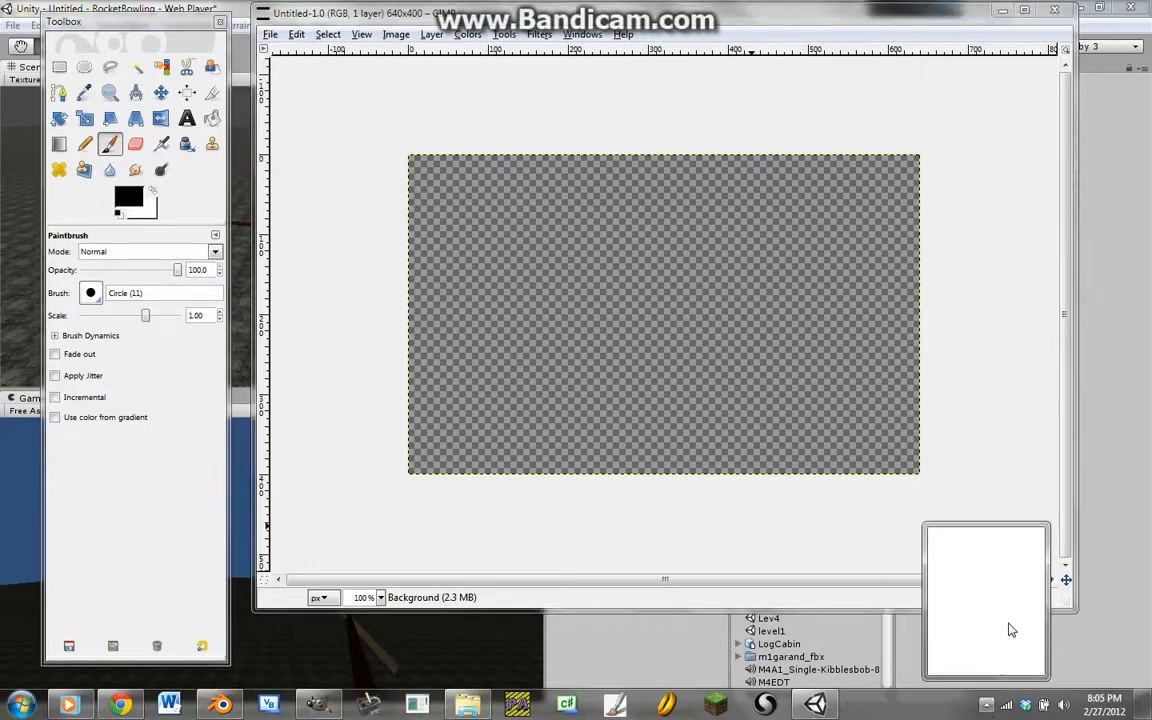
{"action": "right_click", "coordinate": [973, 623]}
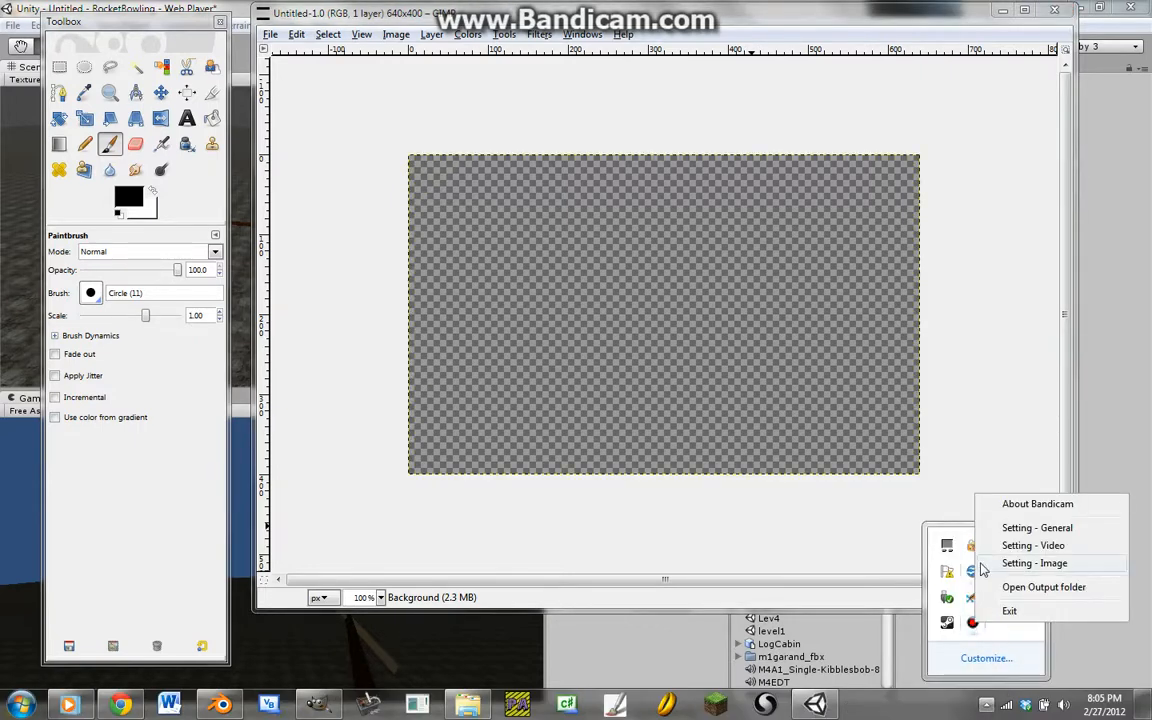
{"action": "left_click", "coordinate": [1015, 456]}
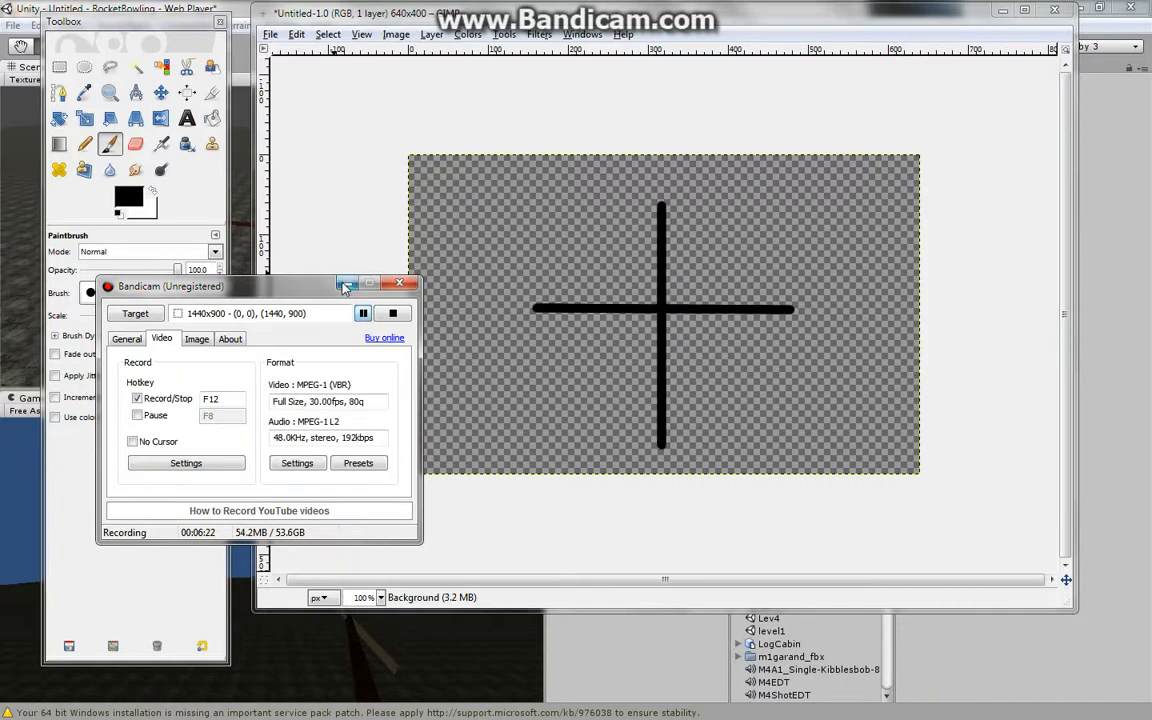
{"action": "left_click", "coordinate": [399, 283]}
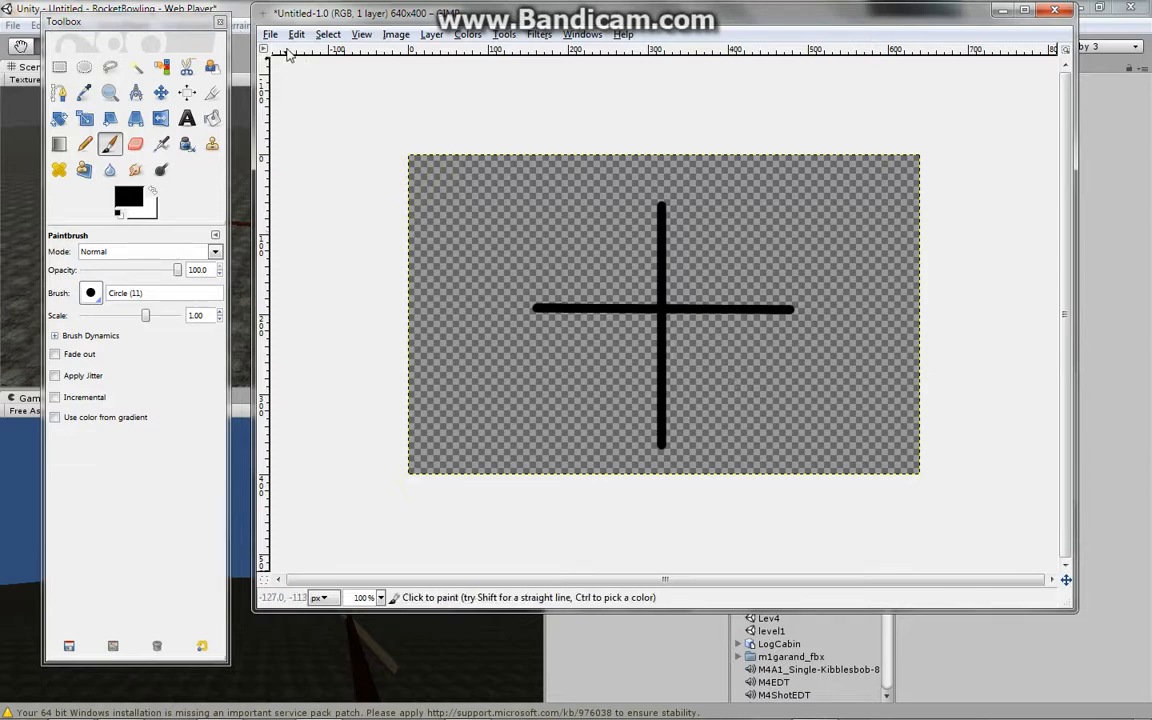
- Start saving the crosshair image, name it Basic_crosshair and choose the TIFF image file type
{"action": "left_click", "coordinate": [271, 37]}
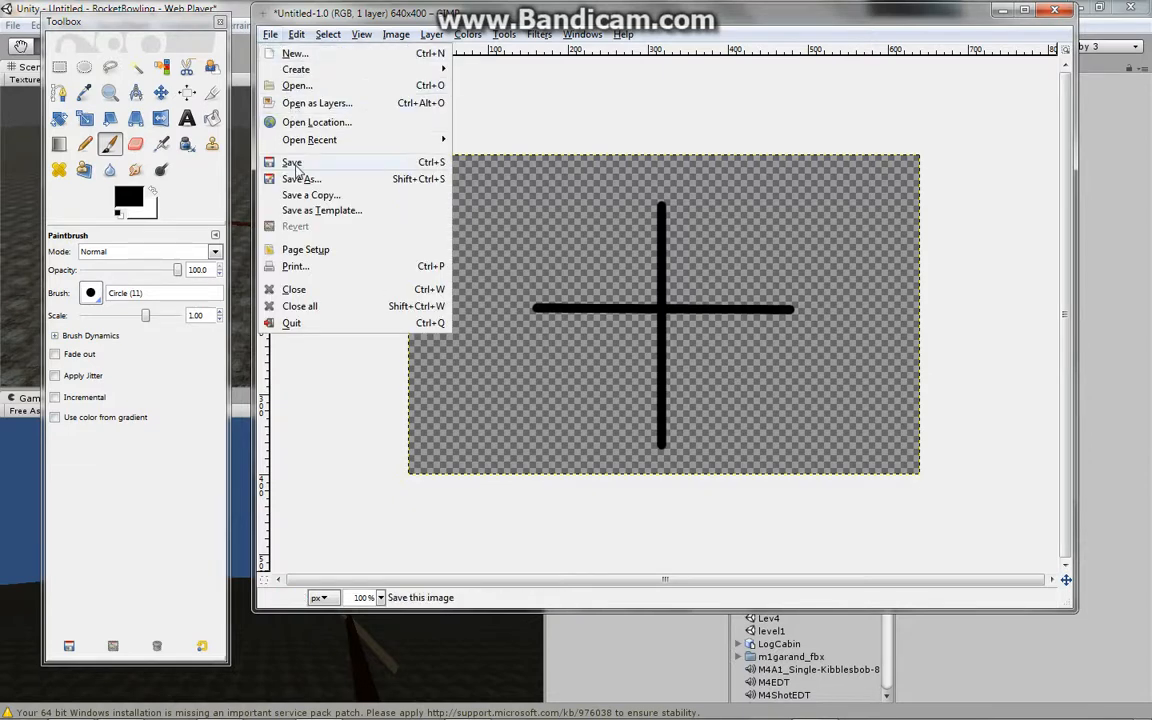
{"action": "left_click", "coordinate": [280, 161]}
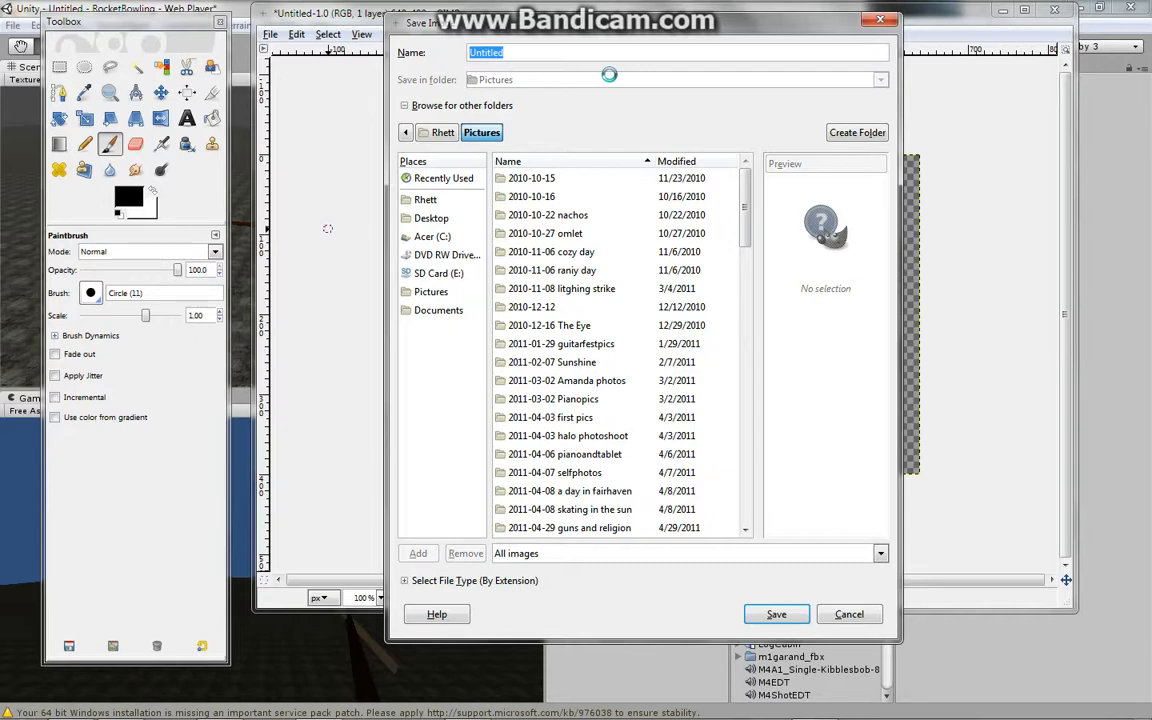
{"action": "type", "text": "Basic_crosshair"}
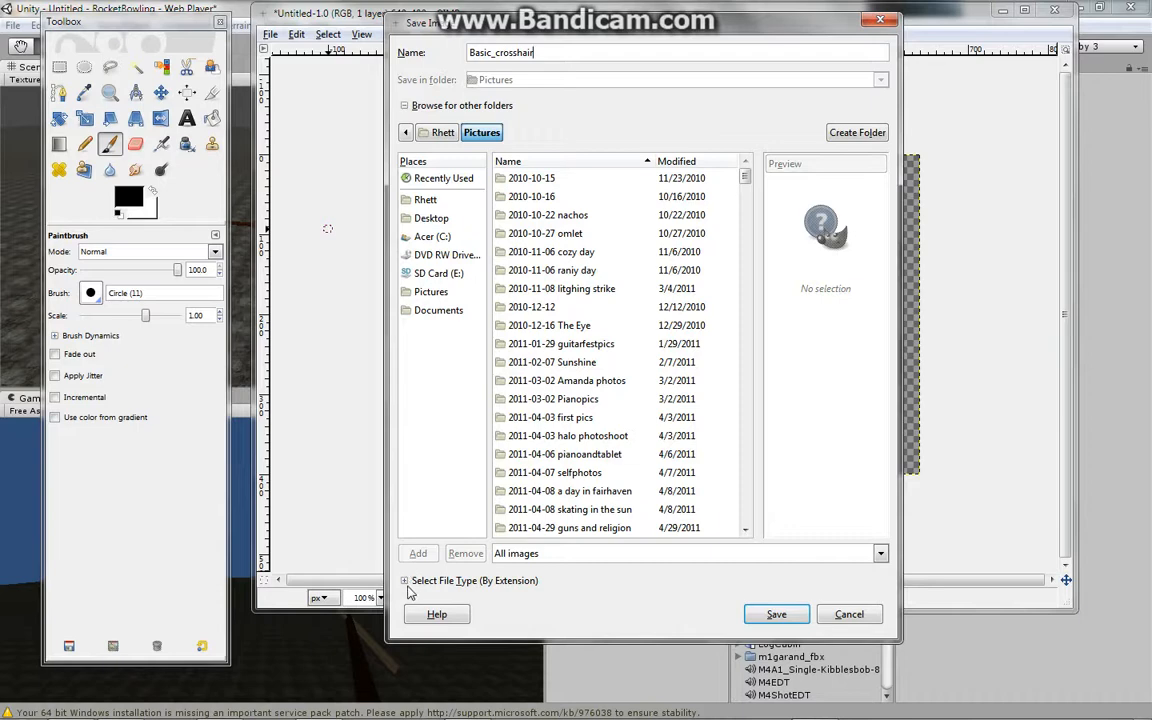
{"action": "left_click", "coordinate": [407, 581]}
{"action": "scroll", "coordinate": [671, 445], "scroll_direction": "down", "scroll_amount": 7}
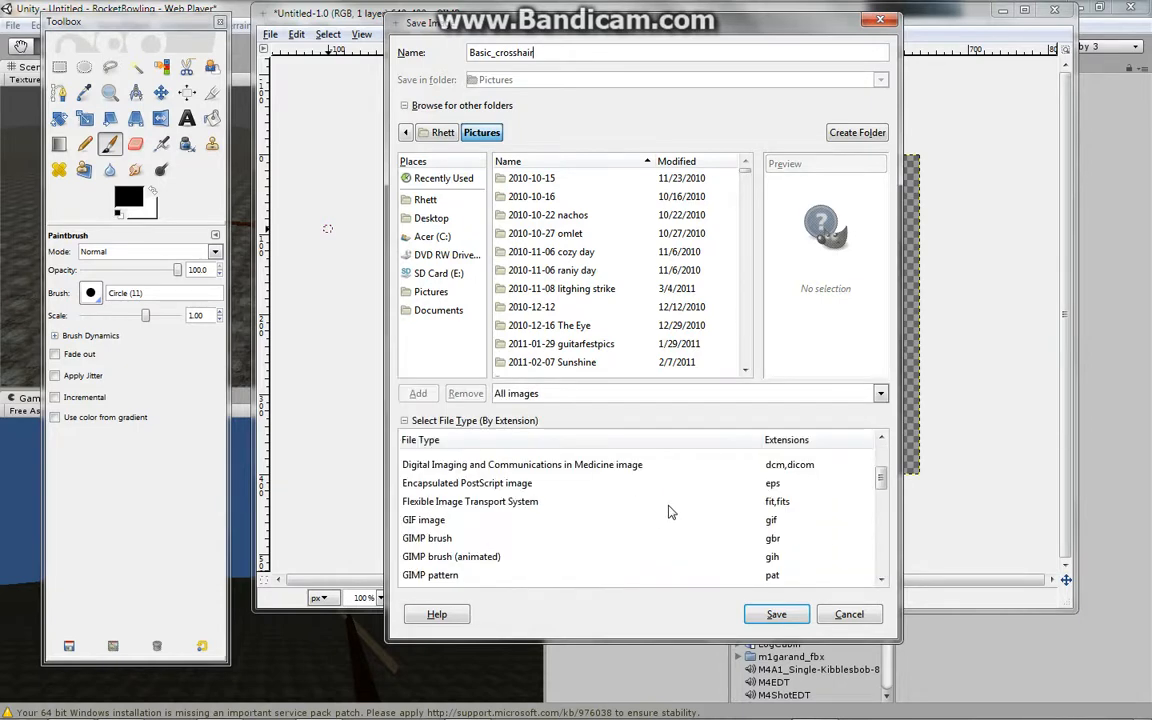
{"action": "scroll", "coordinate": [669, 511], "scroll_direction": "down", "scroll_amount": 5}
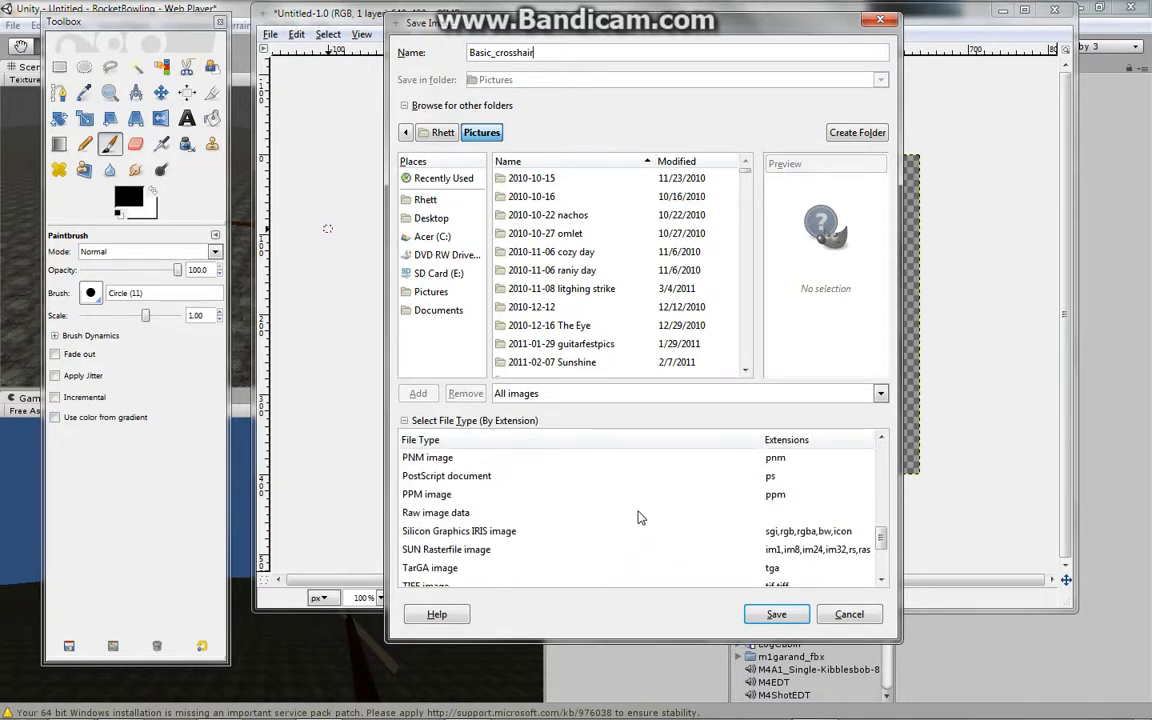
{"action": "left_click", "coordinate": [604, 537]}
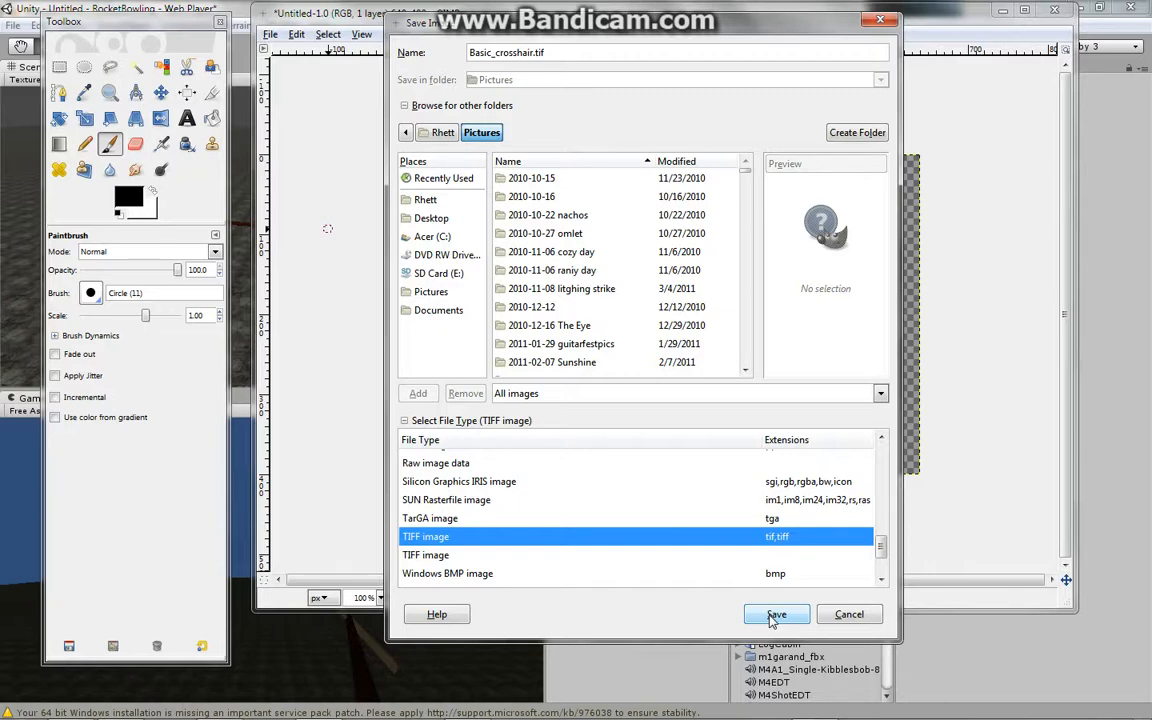
- Save Basic_crosshair.tif into the Documents 3D Models folder with no compression
{"action": "left_click", "coordinate": [772, 618]}
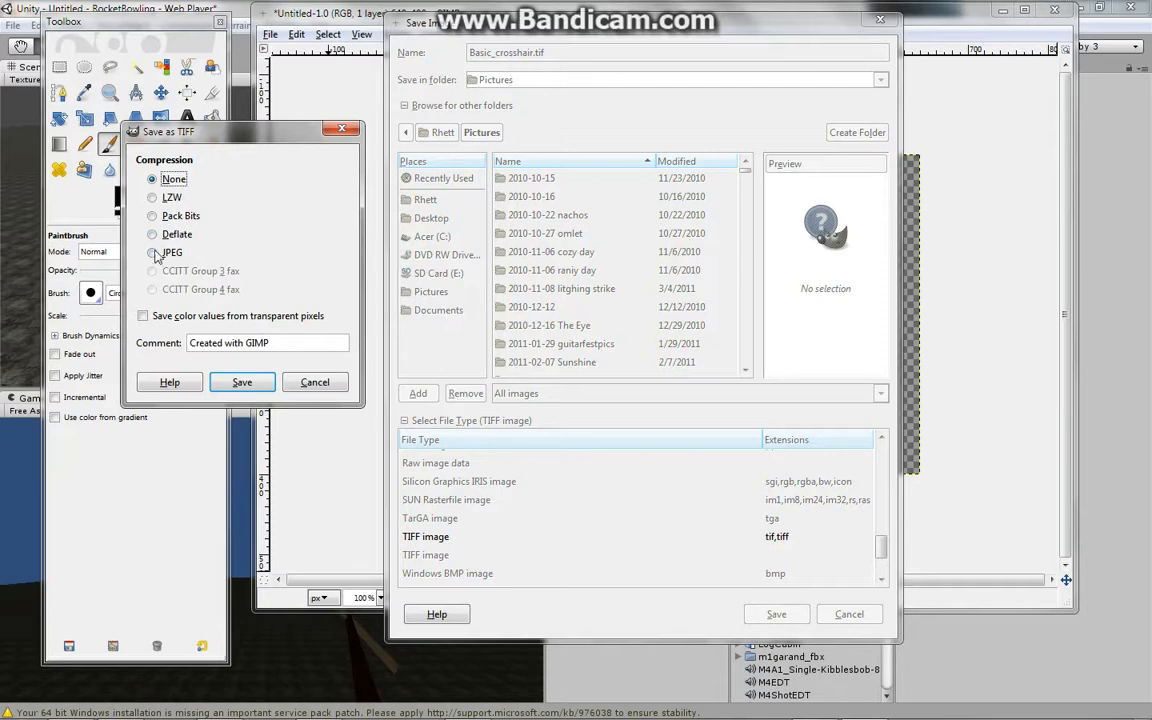
{"action": "left_click", "coordinate": [314, 388]}
{"action": "left_click", "coordinate": [440, 310]}
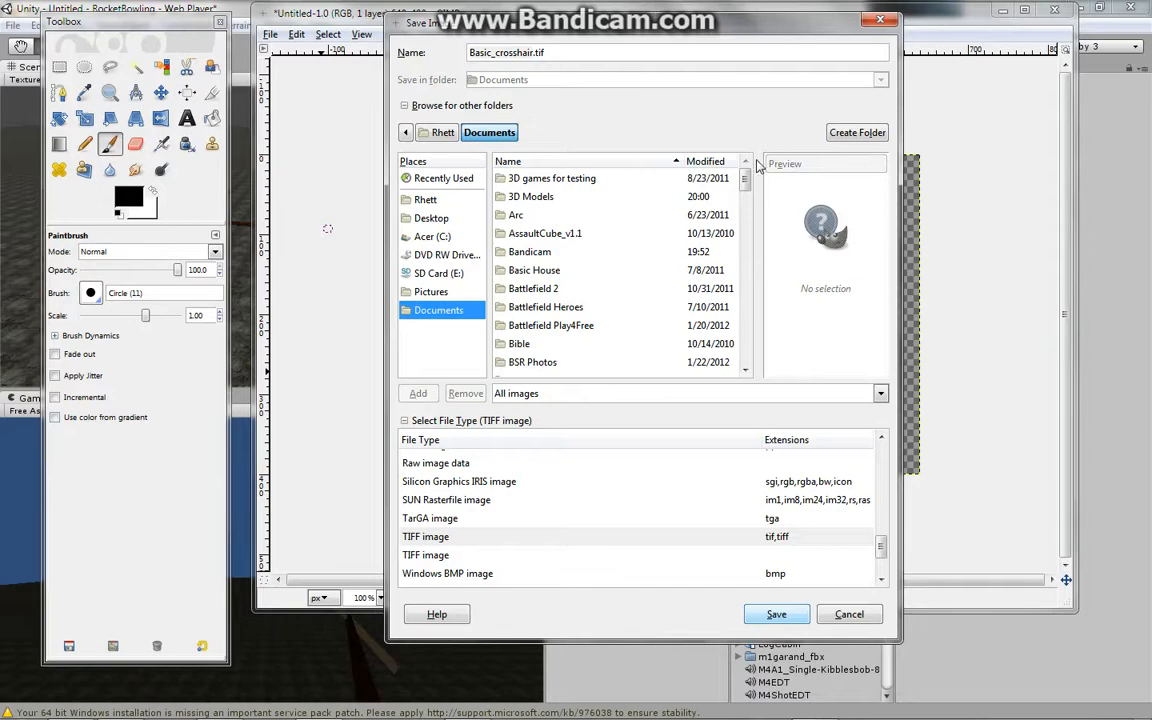
{"action": "double_click", "coordinate": [545, 197]}
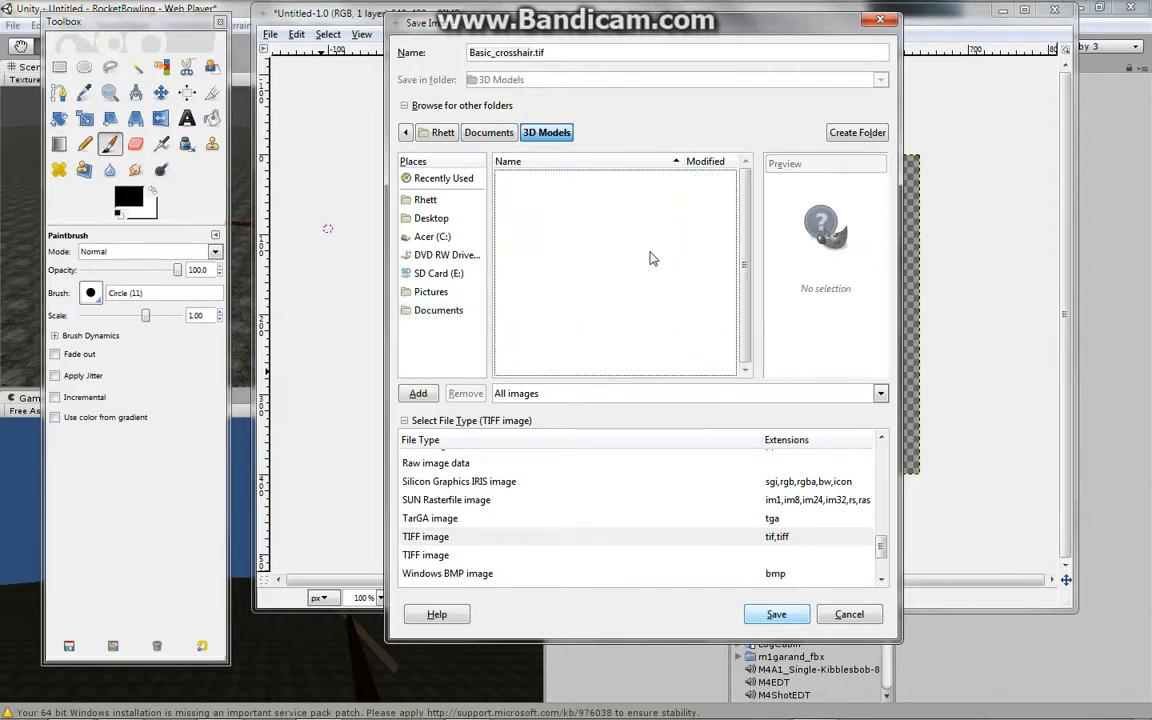
{"action": "left_click", "coordinate": [777, 615]}
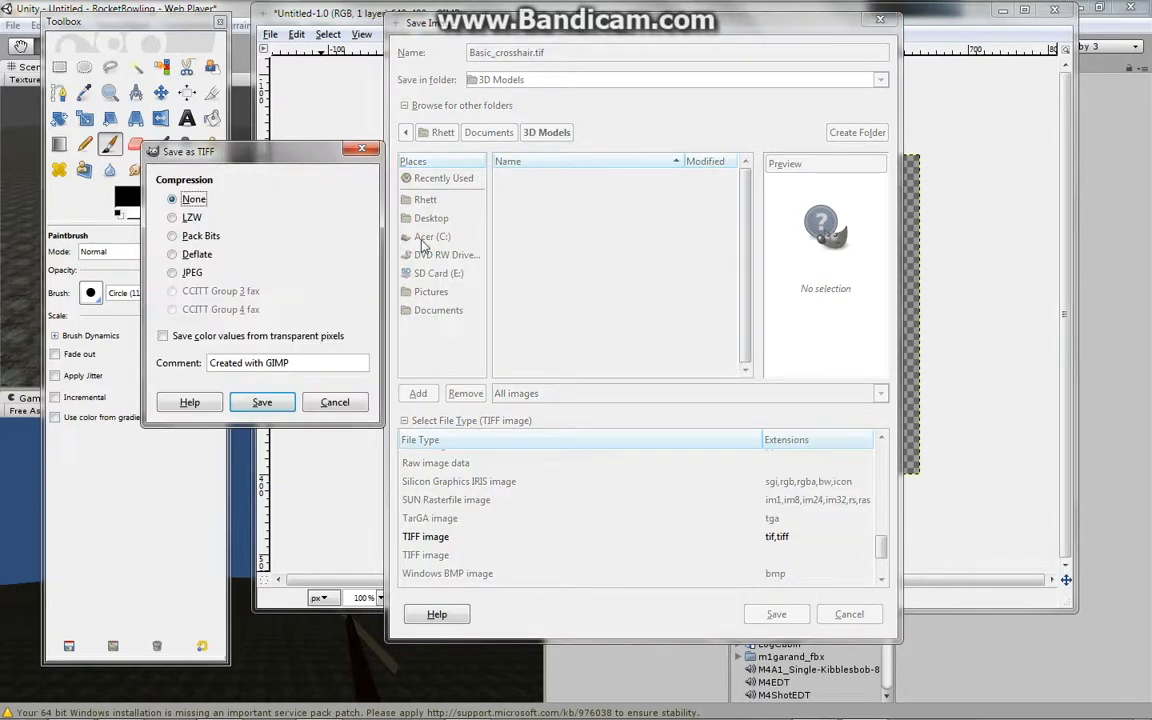
{"action": "left_click", "coordinate": [263, 403]}
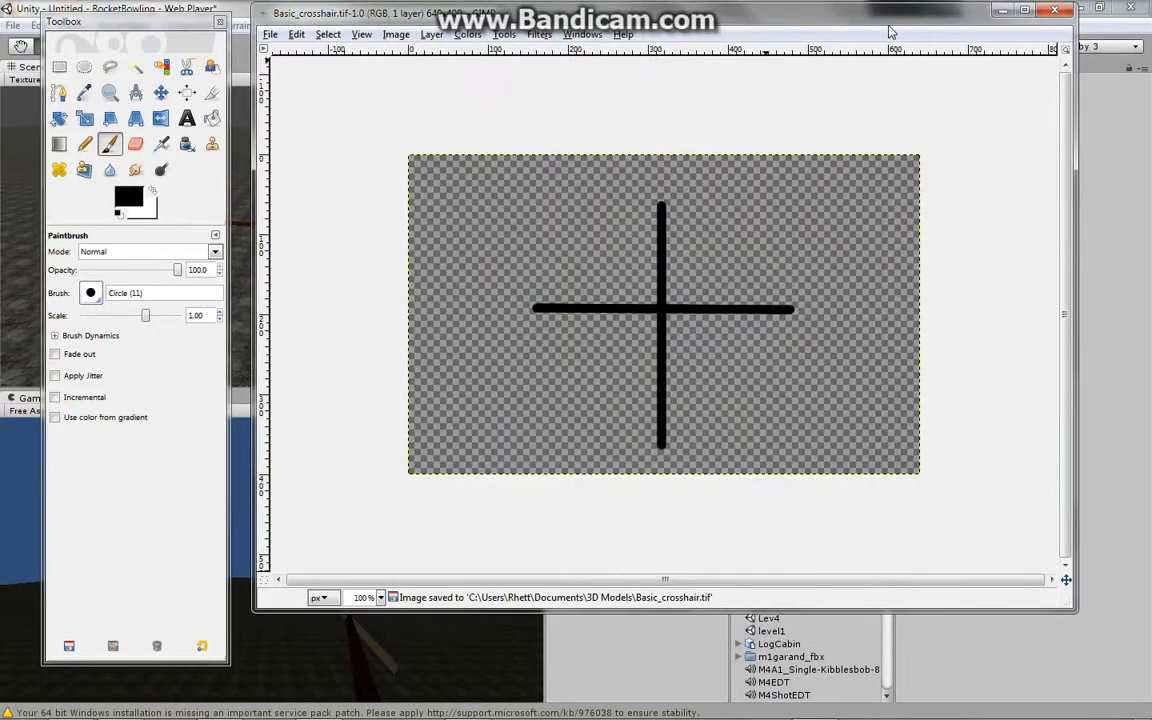
- Import Basic_crosshair from the 3D Models folder into the Unity project's assets
{"action": "left_click", "coordinate": [1001, 14]}
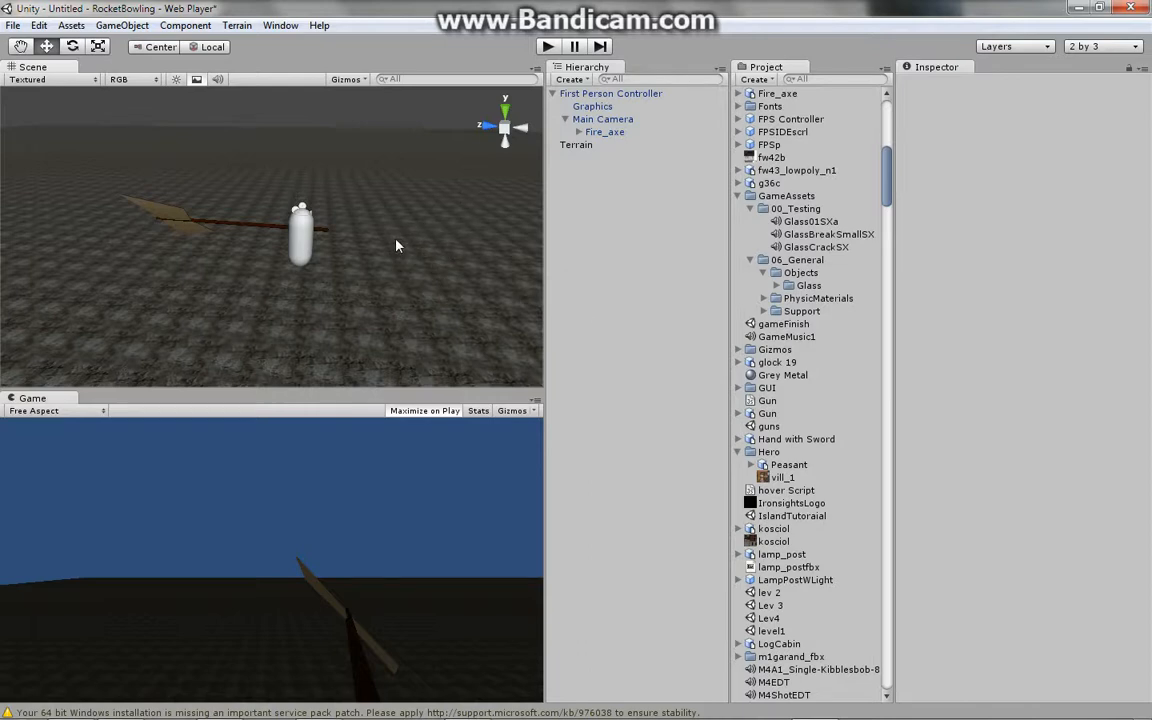
{"action": "left_click", "coordinate": [467, 705]}
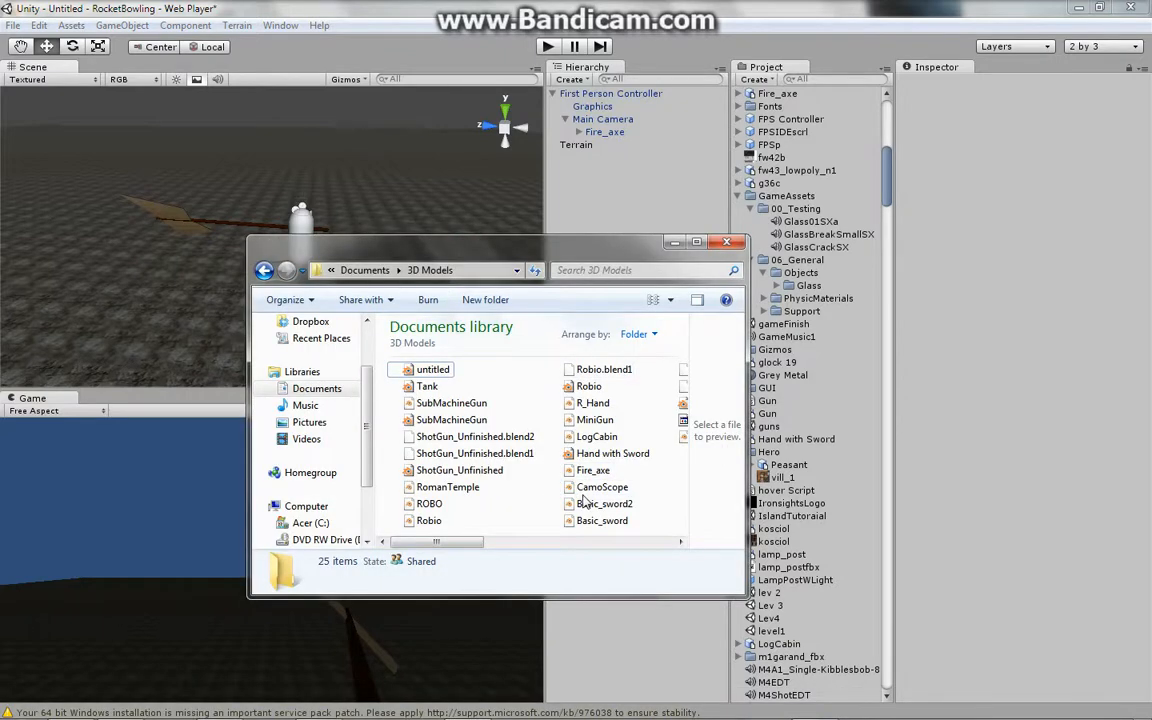
{"action": "left_click", "coordinate": [680, 541]}
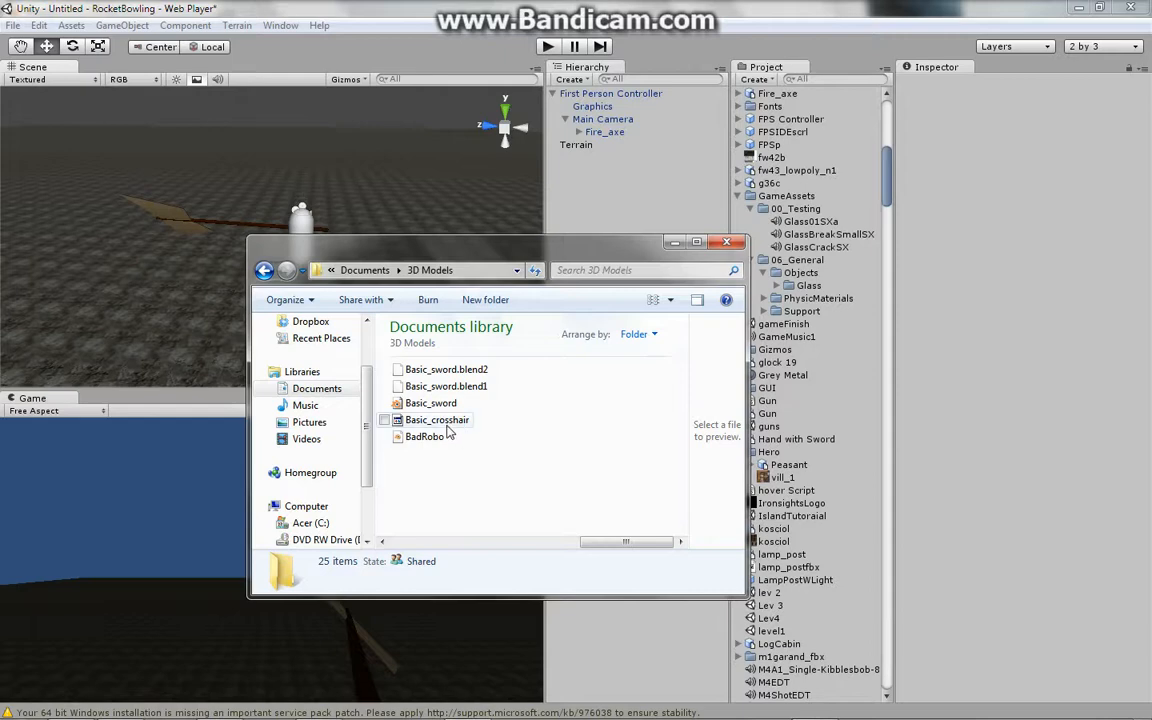
{"action": "left_click_drag", "start_coordinate": [440, 421], "coordinate": [808, 93]}
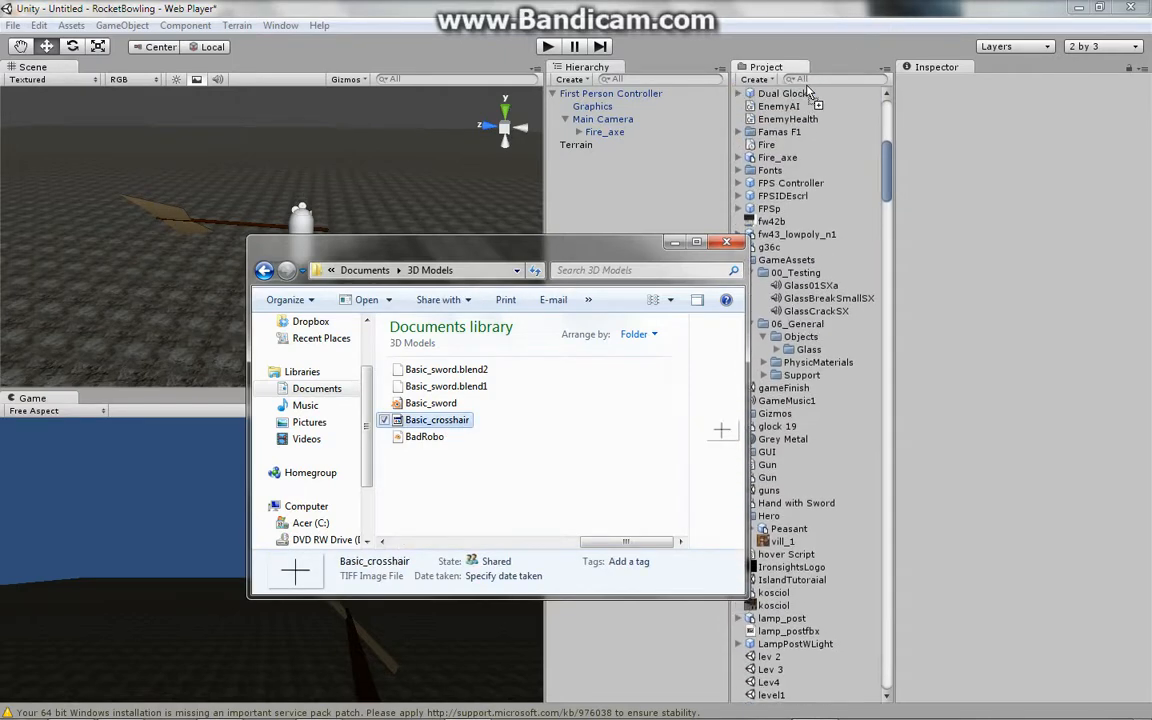
{"action": "left_click", "coordinate": [677, 245]}
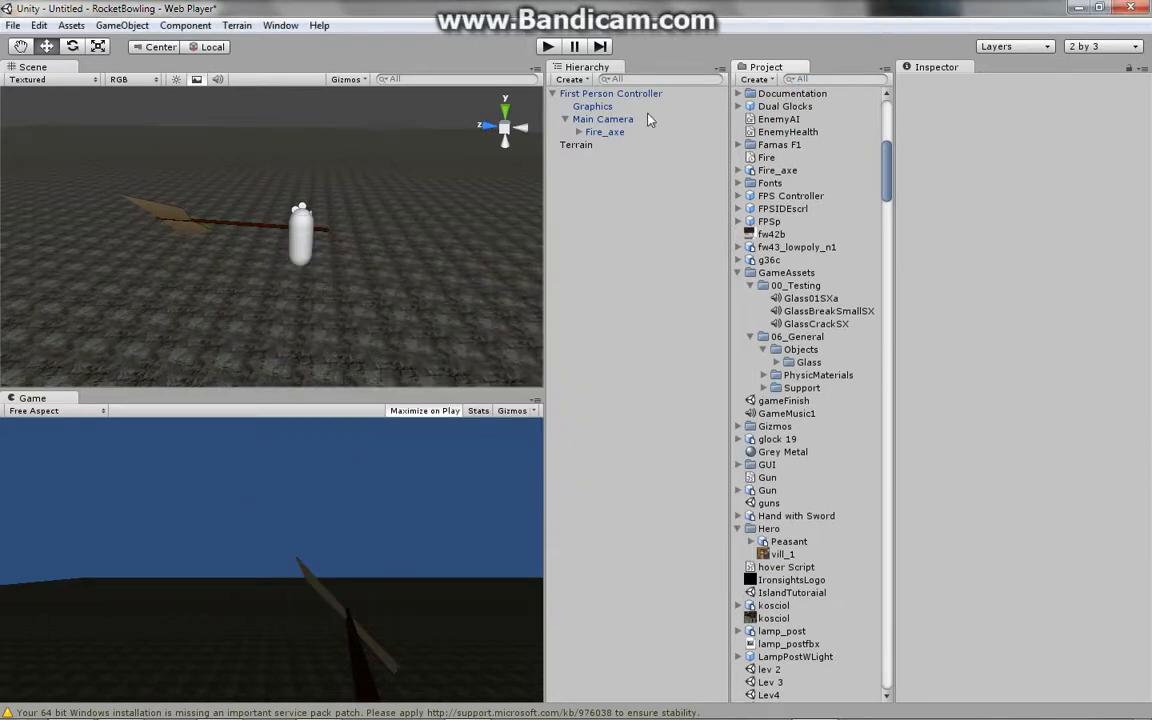
- Attach the Crosshair script from the project assets to the Main Camera, locating it by searching for cro
{"action": "left_click", "coordinate": [592, 120]}
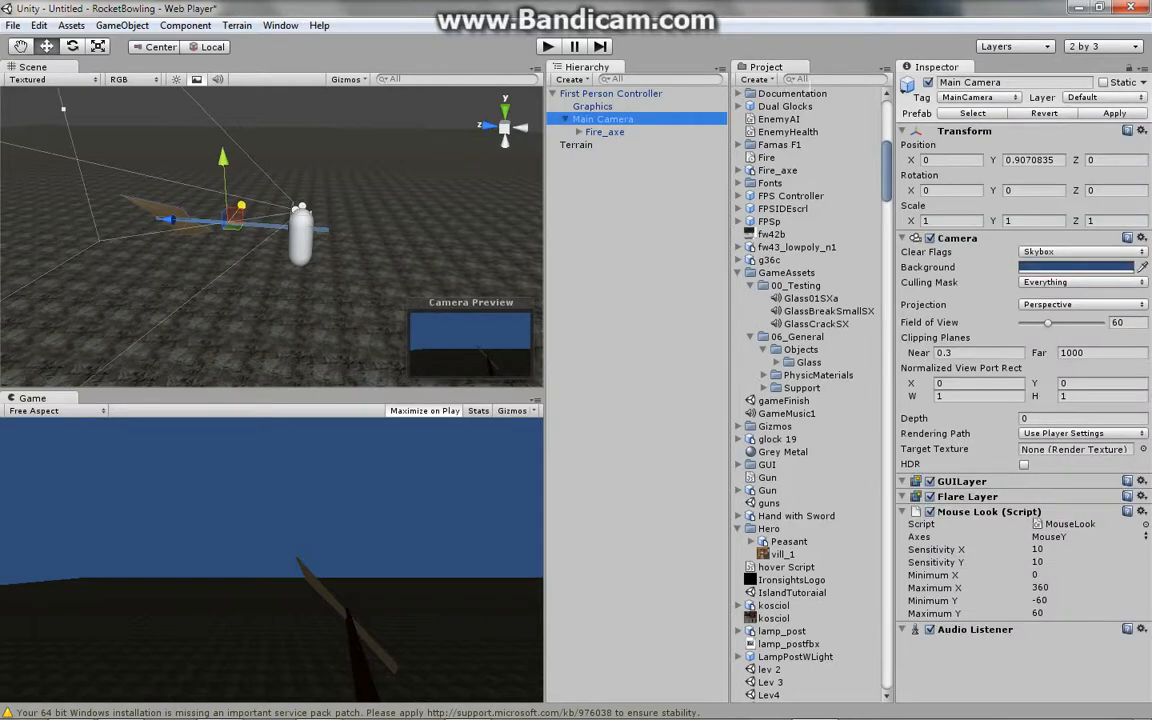
{"action": "left_click", "coordinate": [812, 79]}
{"action": "type", "text": "cro"}
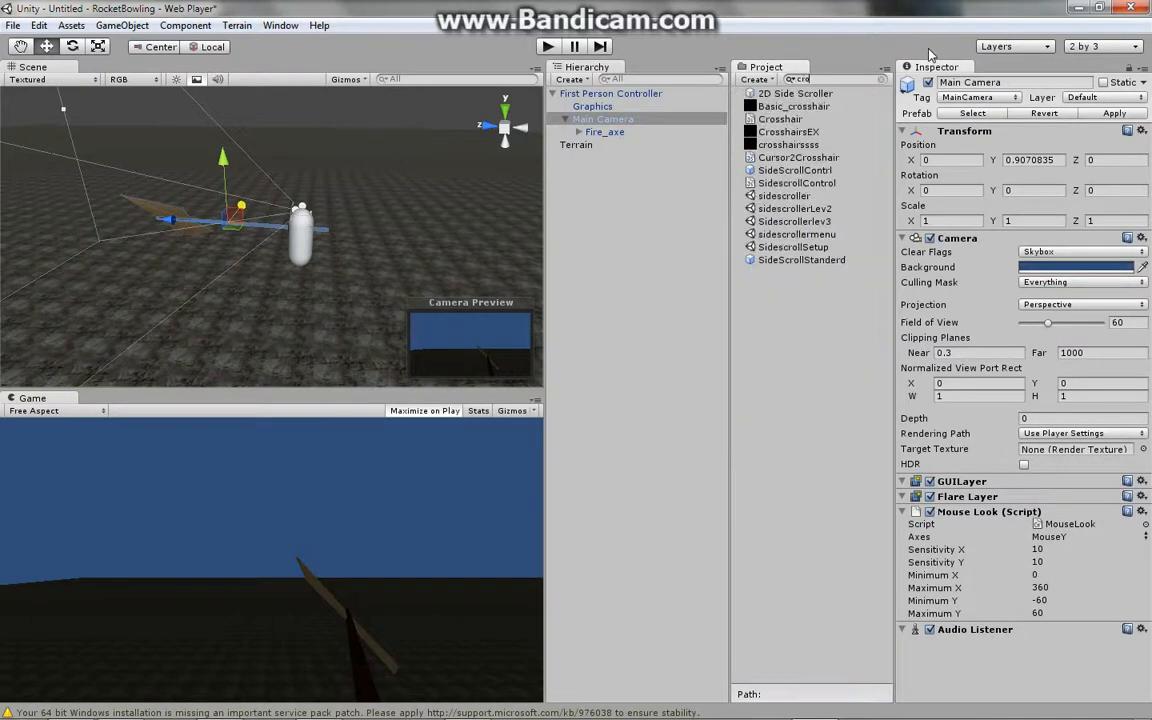
{"action": "left_click_drag", "start_coordinate": [787, 118], "coordinate": [640, 121]}
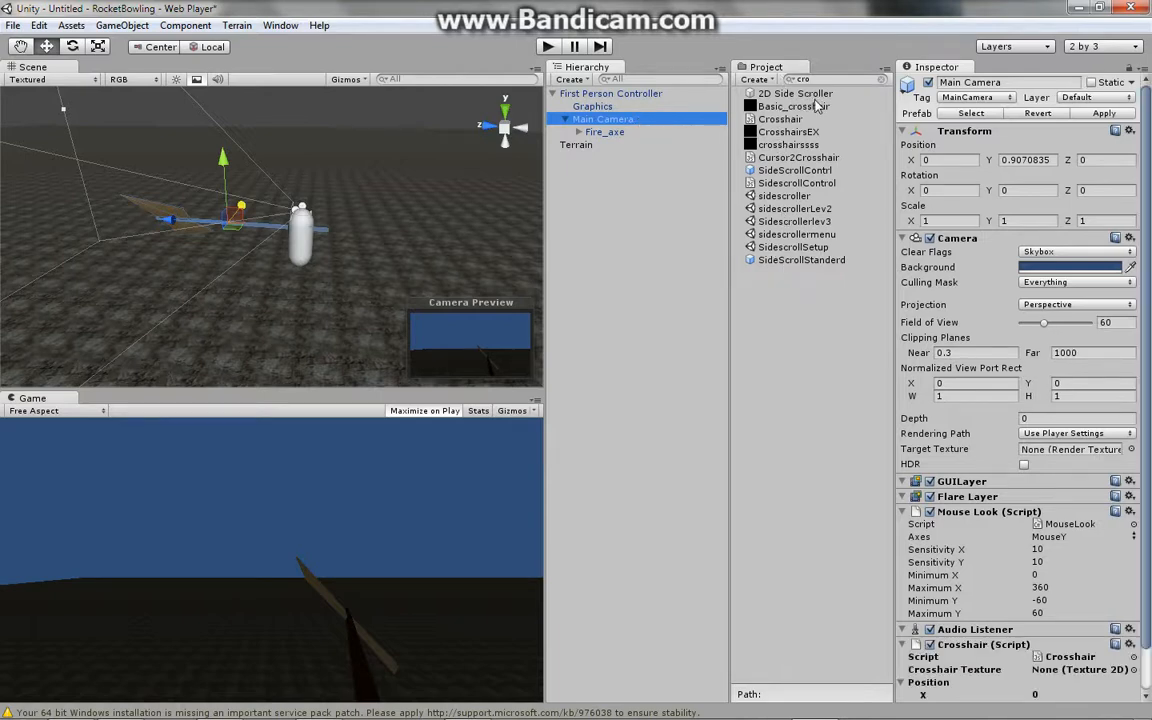
- Assign Basic_crosshair as the Crosshair script's Crosshair Texture and play-test the game view
{"action": "left_click_drag", "start_coordinate": [818, 112], "coordinate": [1068, 677]}
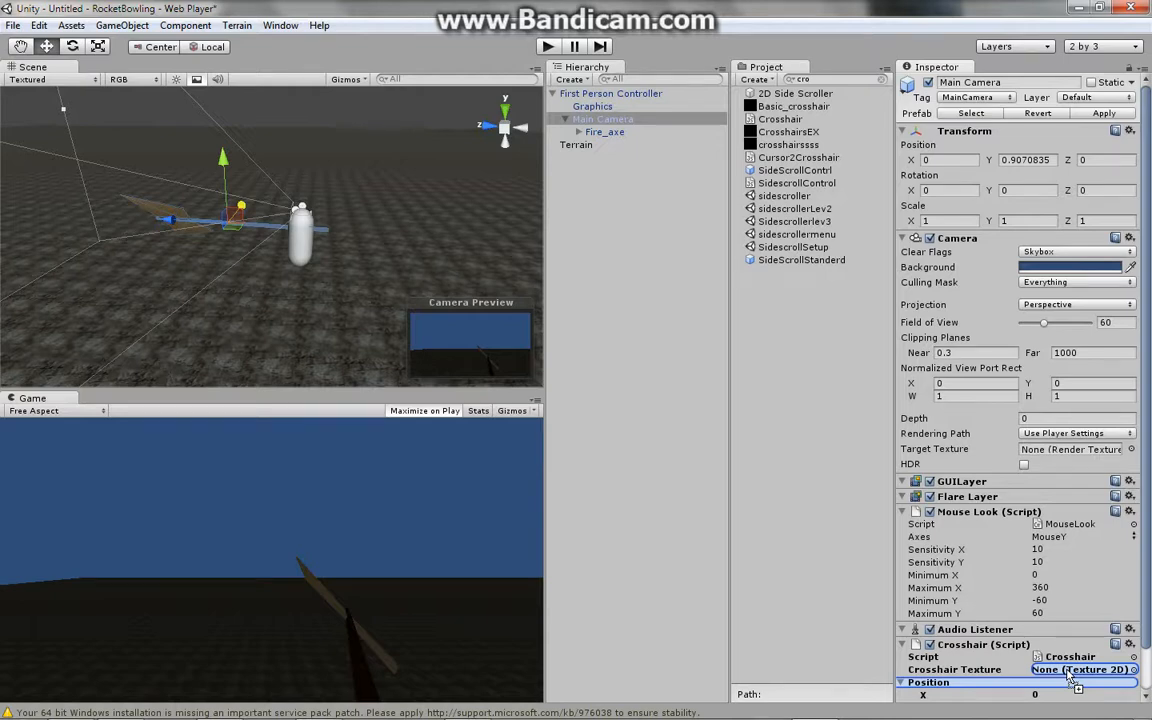
{"action": "left_click_drag", "start_coordinate": [1068, 677], "coordinate": [1068, 677]}
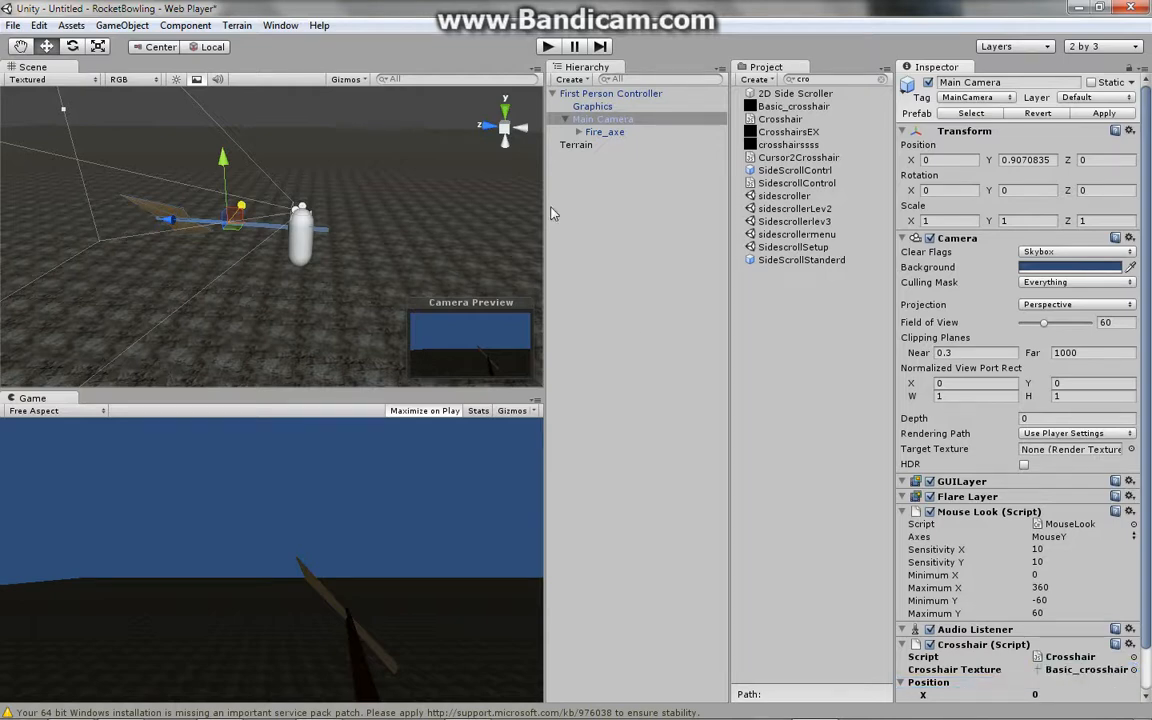
{"action": "left_click", "coordinate": [548, 46]}
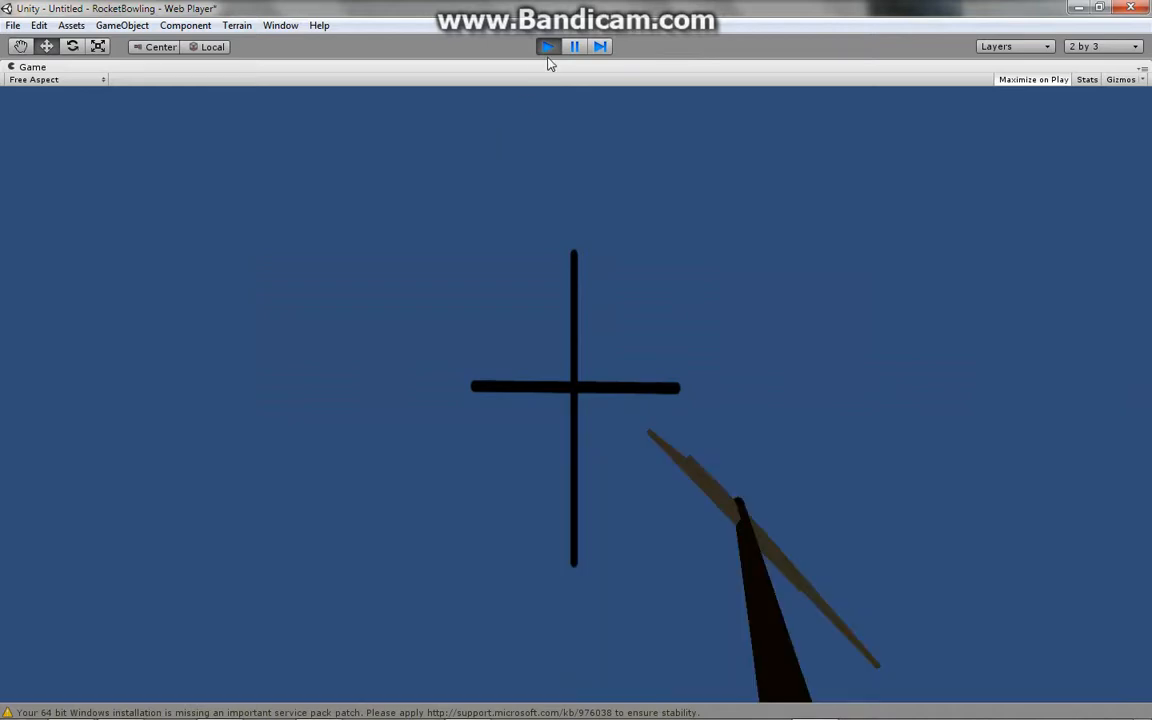
{"action": "left_click", "coordinate": [549, 55]}
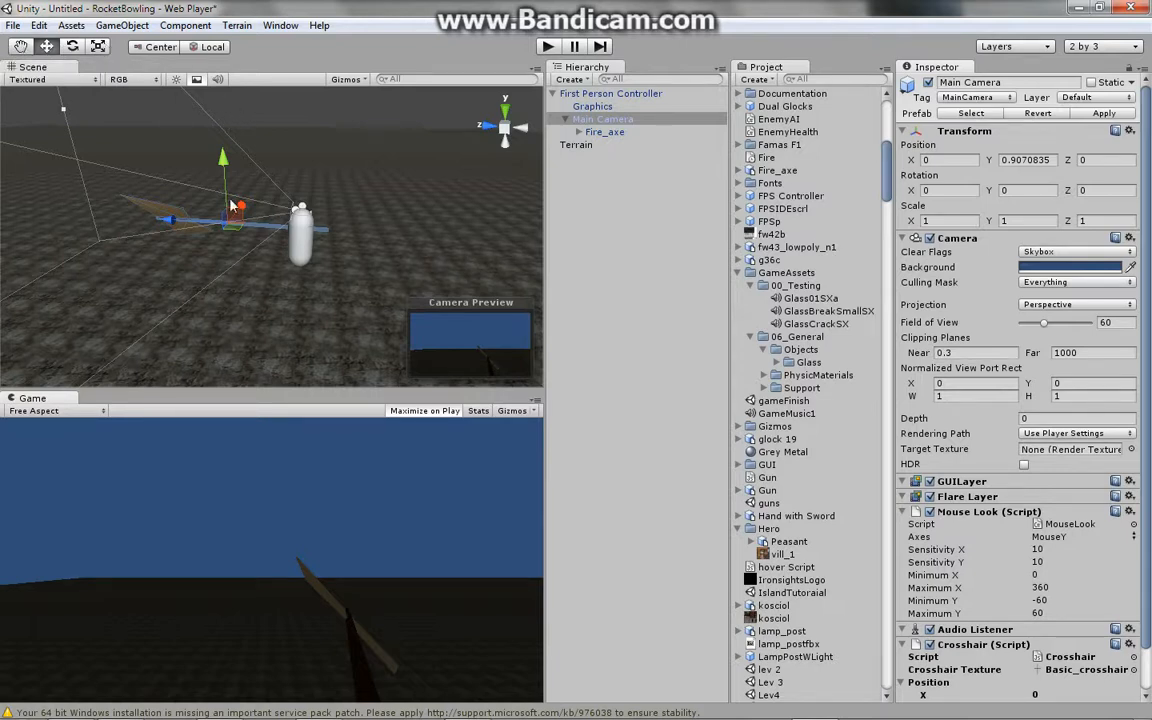
- Move the Main Camera slightly along the X axis to about 0.28
{"action": "mouse_move", "coordinate": [244, 205]}
{"action": "left_mouse_down"}
{"action": "mouse_move", "coordinate": [272, 195]}
{"action": "mouse_move", "coordinate": [213, 220]}
{"action": "mouse_move", "coordinate": [249, 233]}
{"action": "mouse_move", "coordinate": [260, 220]}
{"action": "left_mouse_up"}
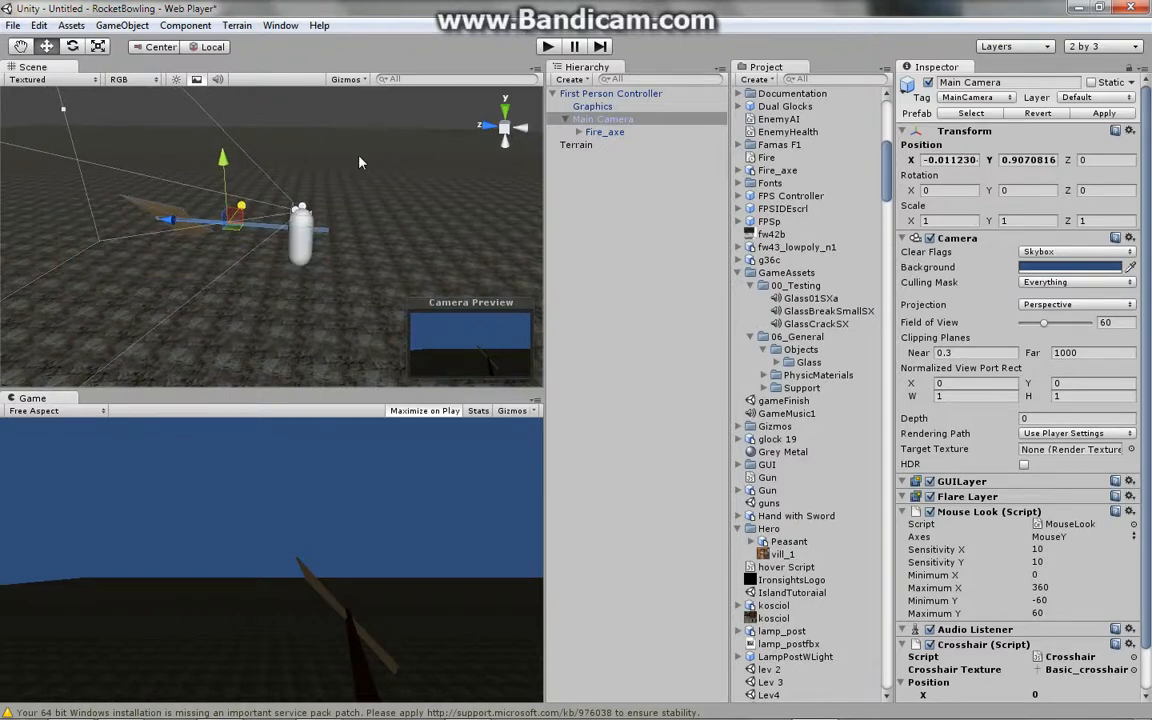
{"action": "left_click_drag", "start_coordinate": [231, 228], "coordinate": [256, 214]}
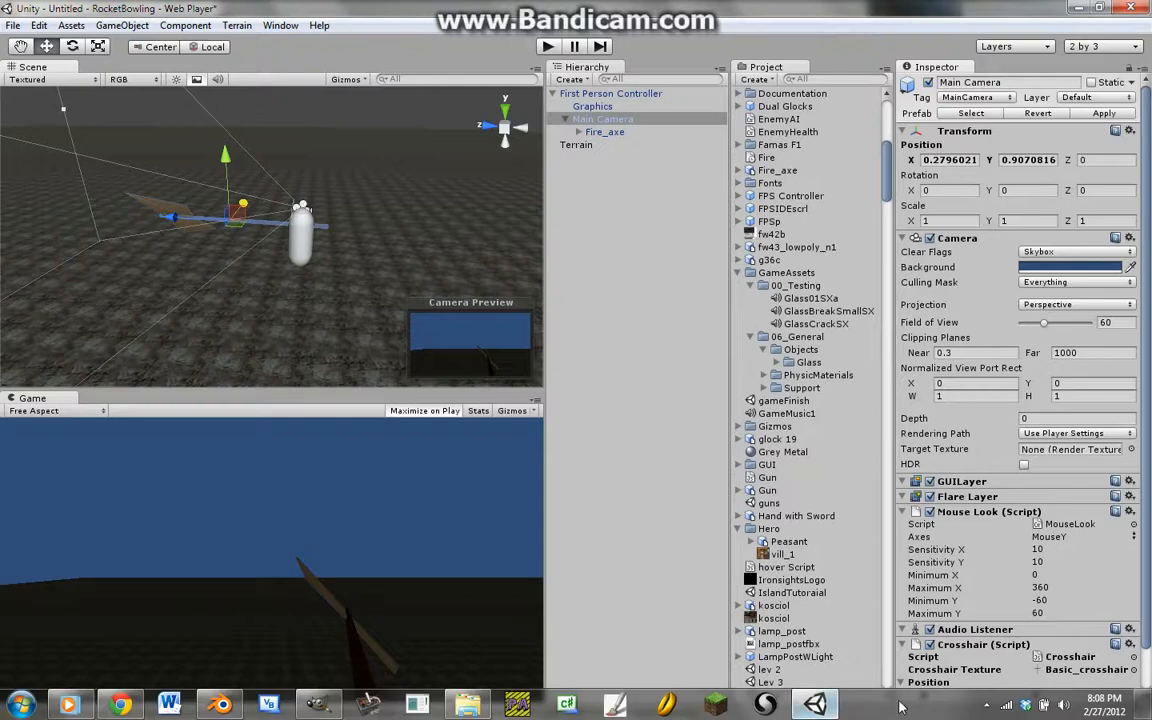
{"action": "left_click", "coordinate": [986, 704]}
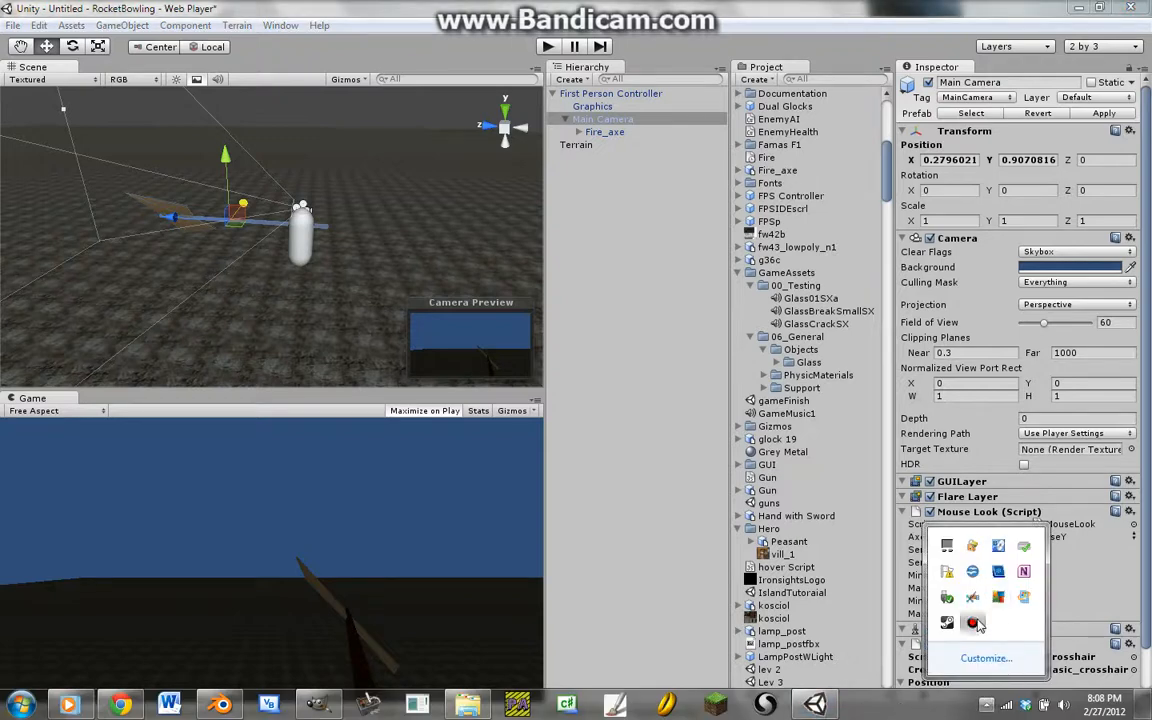
{"action": "right_click", "coordinate": [972, 622]}
{"action": "left_click", "coordinate": [1030, 528]}
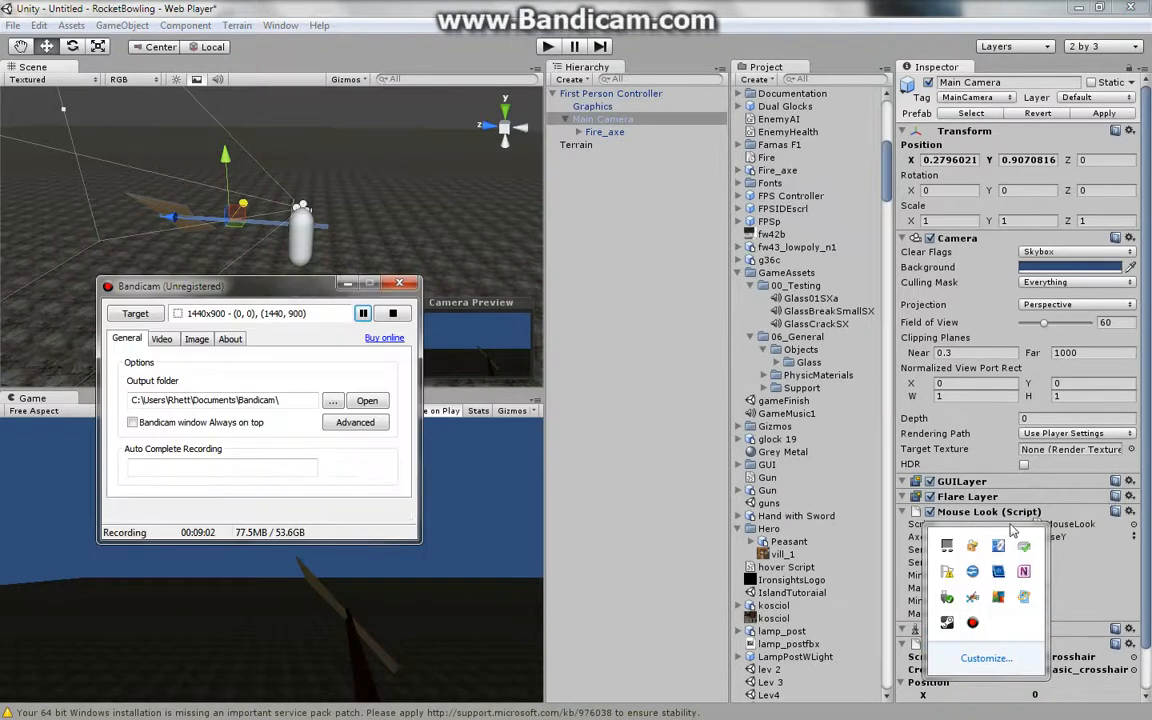